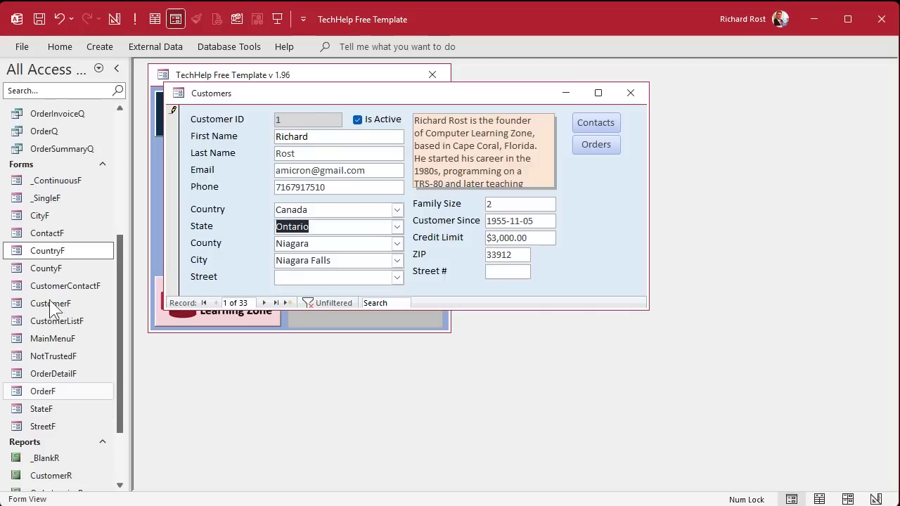
# Step: Open the CountryF form, inspect the nested records for New York and Genesee county, and close it
pyautogui.doubleClick(50, 250)
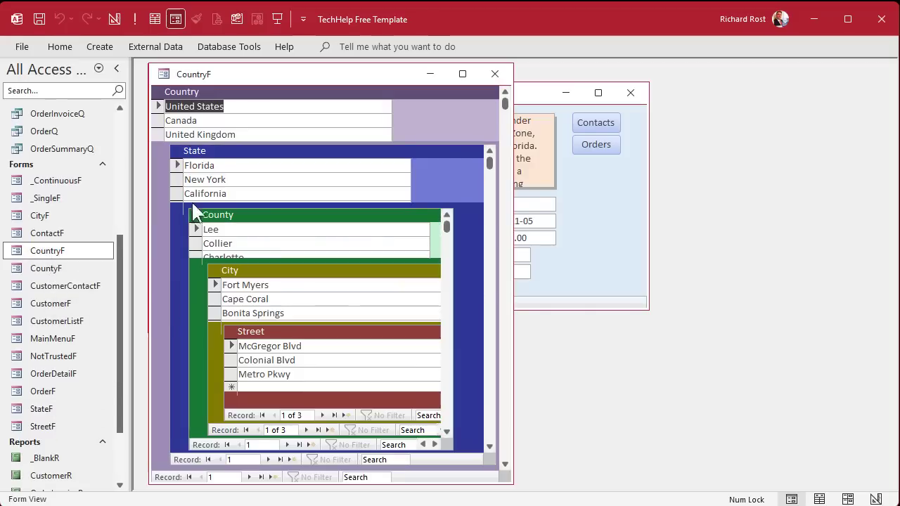
pyautogui.click(266, 178)
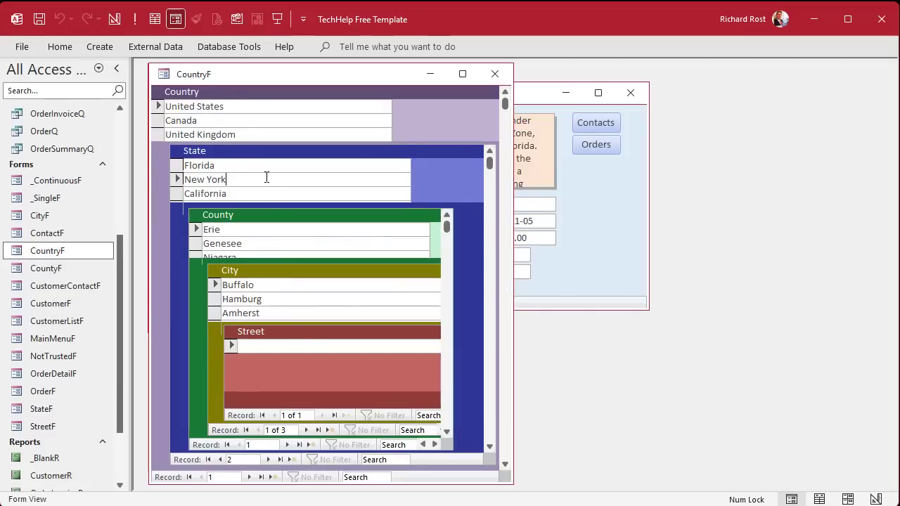
pyautogui.click(276, 244)
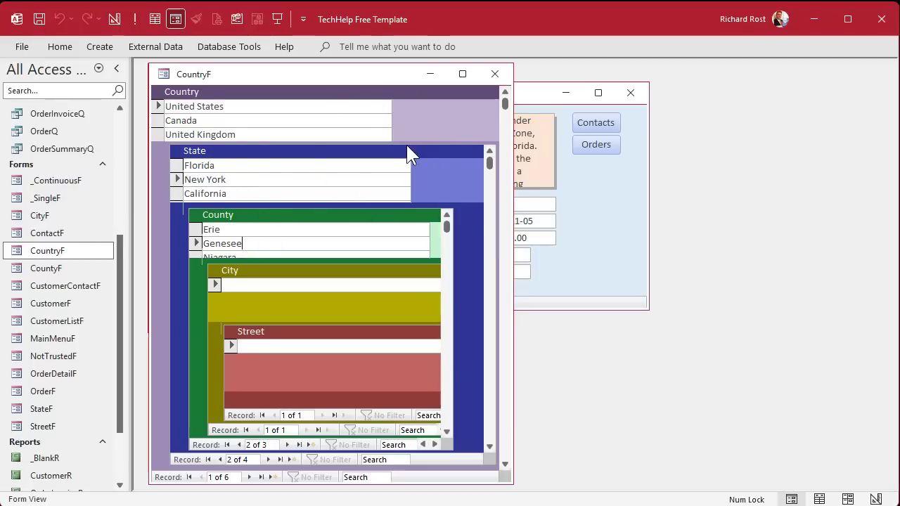
pyautogui.click(494, 74)
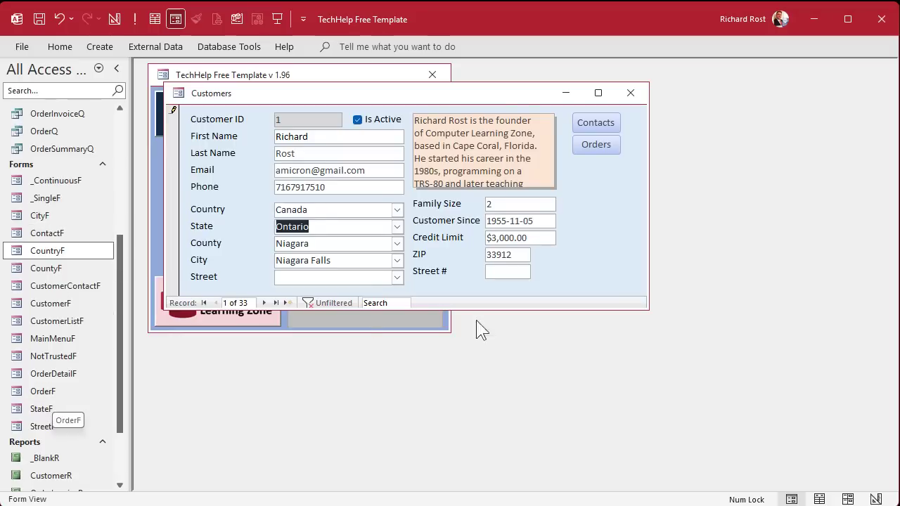
# Step: Switch the customer form to Design View and enlarge its window to fit all the address combo boxes
pyautogui.rightClick(591, 205)
pyautogui.click(635, 257)
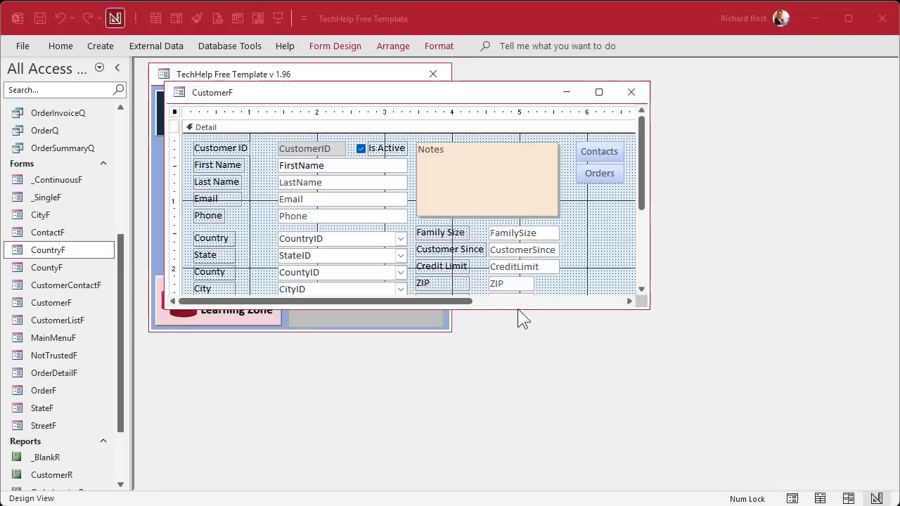
pyautogui.click(519, 302)
pyautogui.click(204, 302)
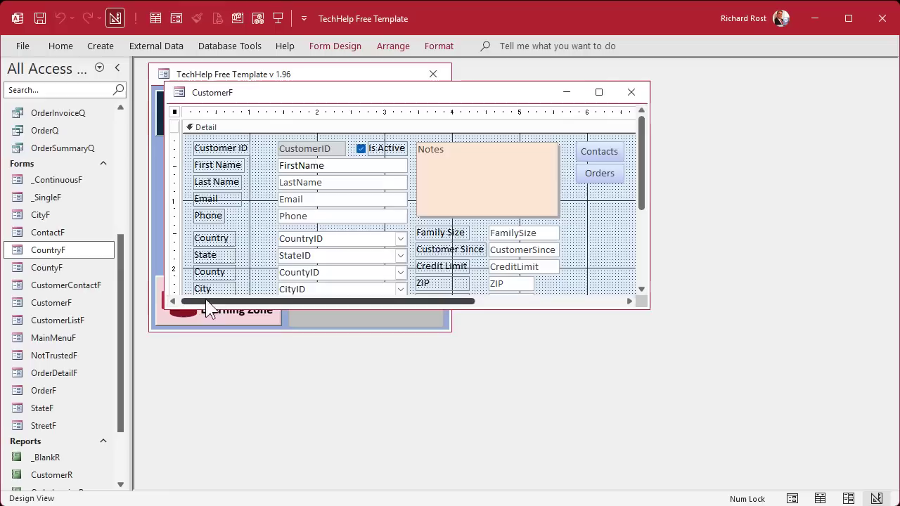
pyautogui.moveTo(211, 309); pyautogui.dragTo(219, 402)
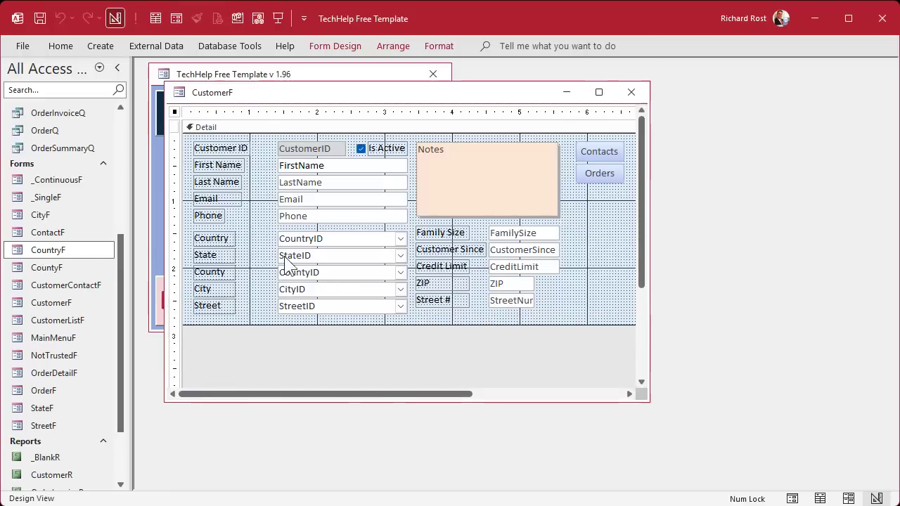
# Step: Set the county combo box's List Items Edit Form to CountyF and close the customer form
pyautogui.click(336, 272)
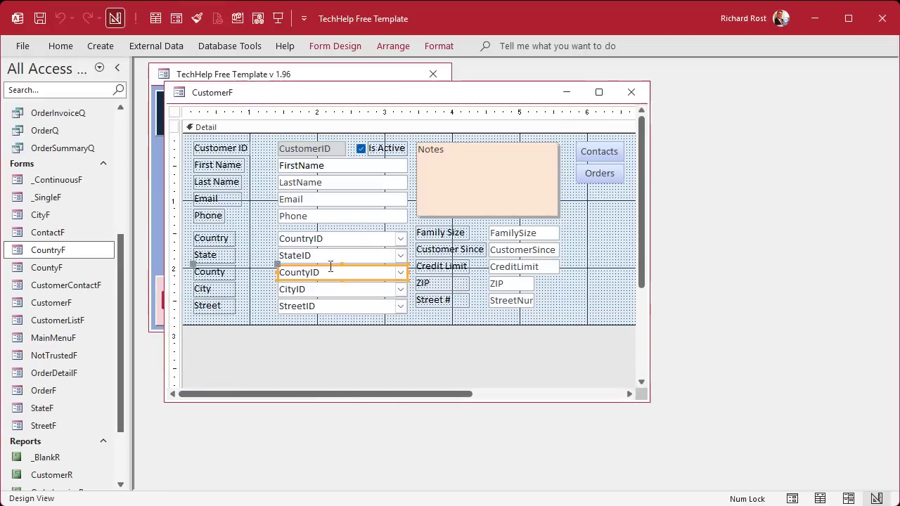
pyautogui.doubleClick(331, 270)
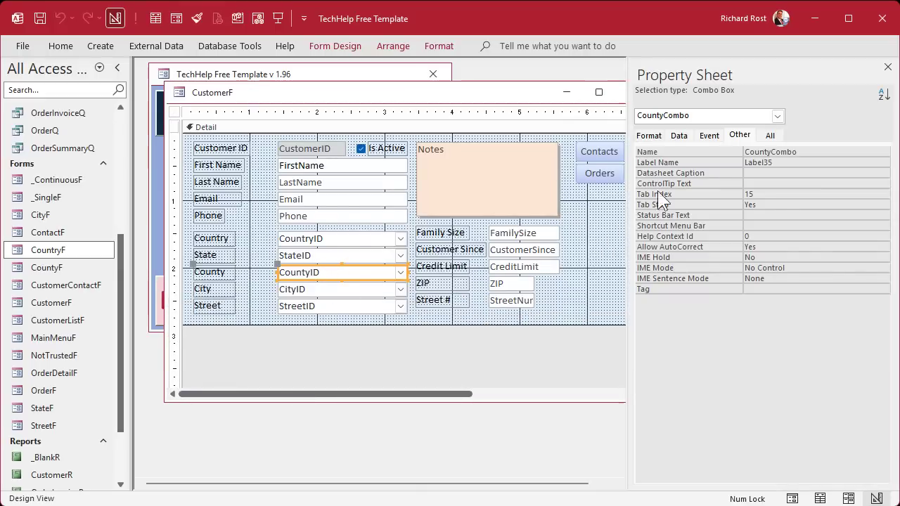
pyautogui.click(679, 135)
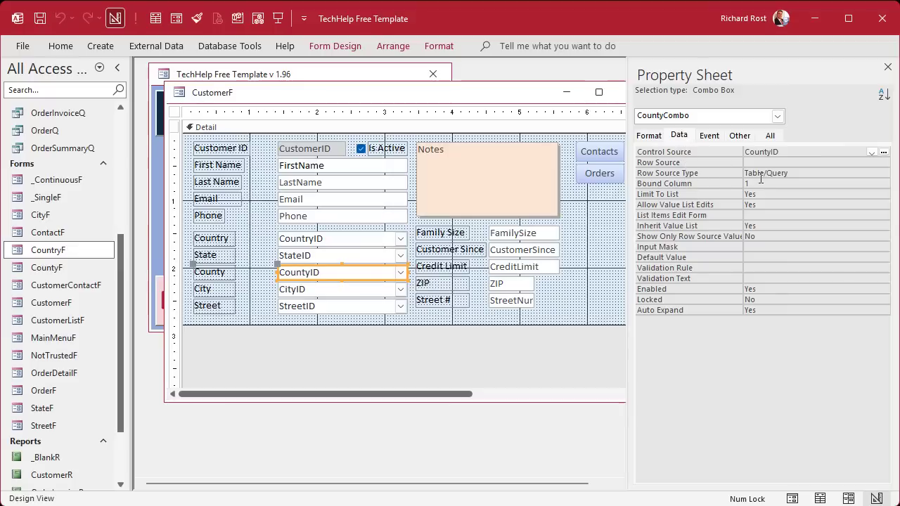
pyautogui.click(780, 215)
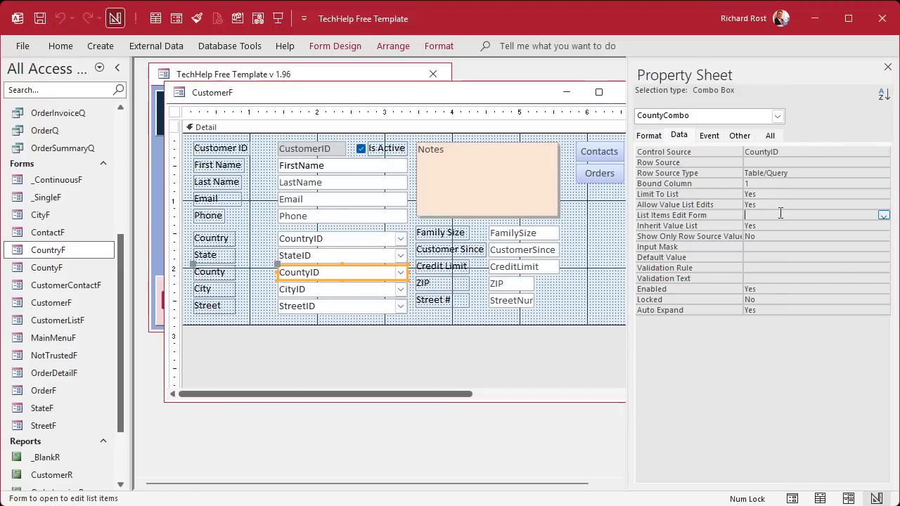
pyautogui.click(884, 215)
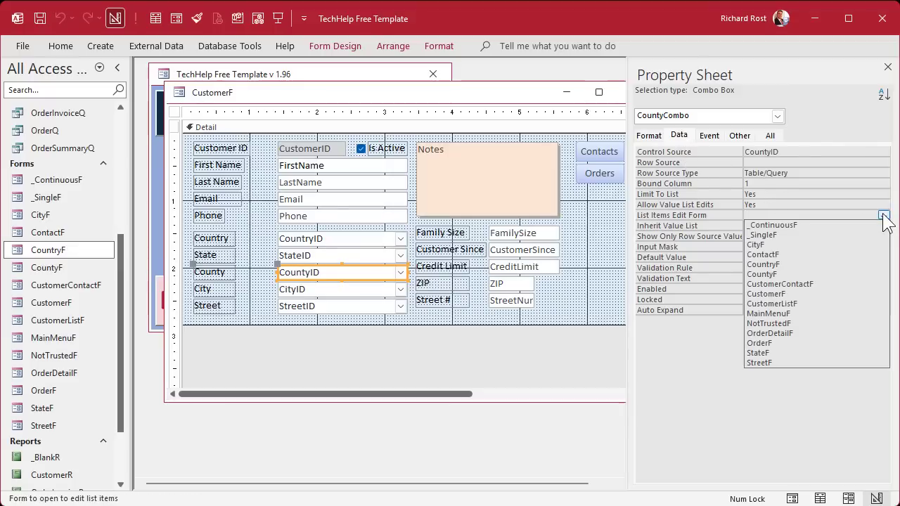
pyautogui.click(829, 274)
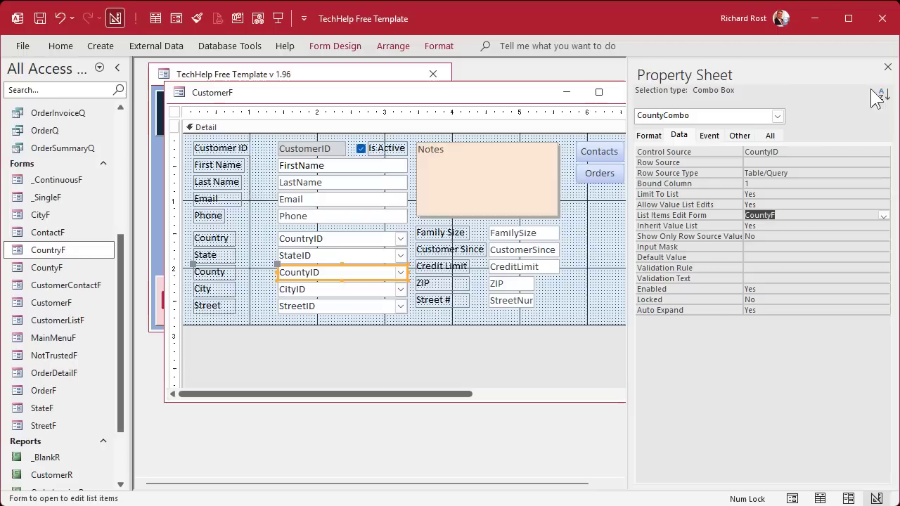
pyautogui.click(887, 67)
pyautogui.click(637, 92)
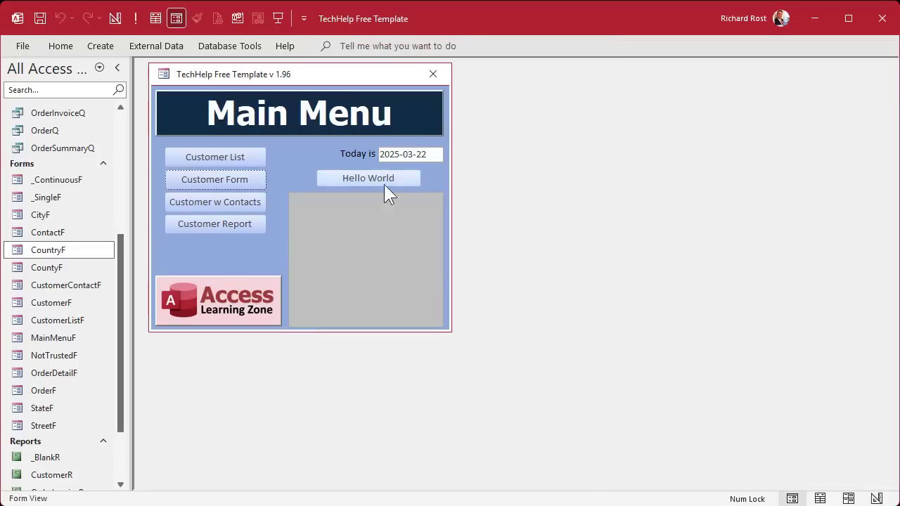
# Step: Reopen the customer form, bring up the edit form for the County combo box's list items, and review its counties
pyautogui.click(232, 177)
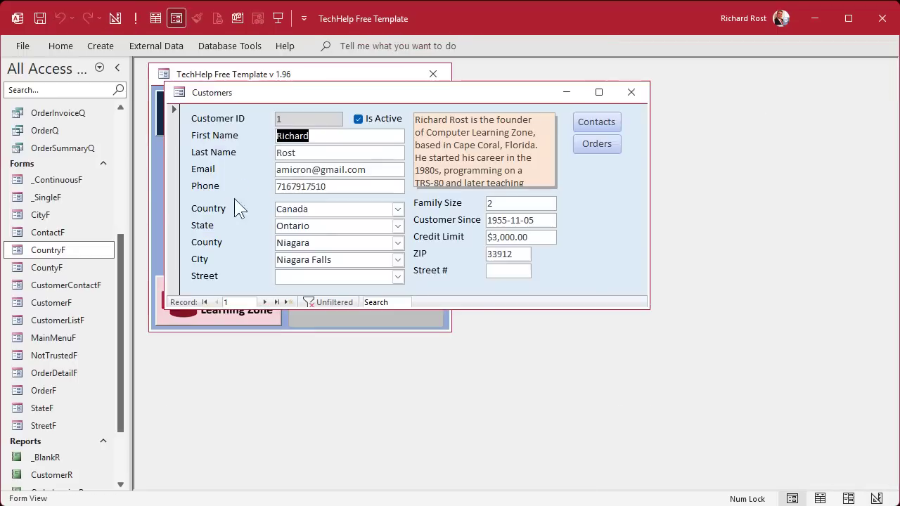
pyautogui.click(397, 243)
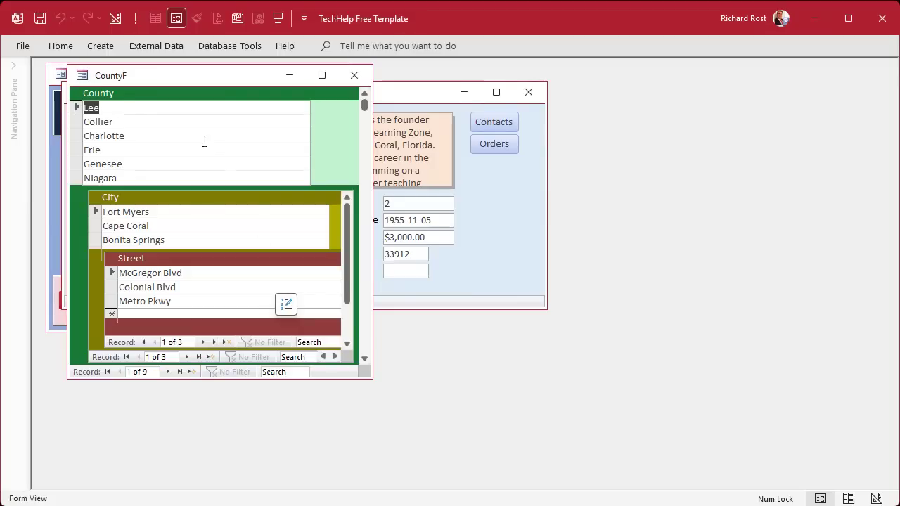
pyautogui.scroll(-5, 138, 132)
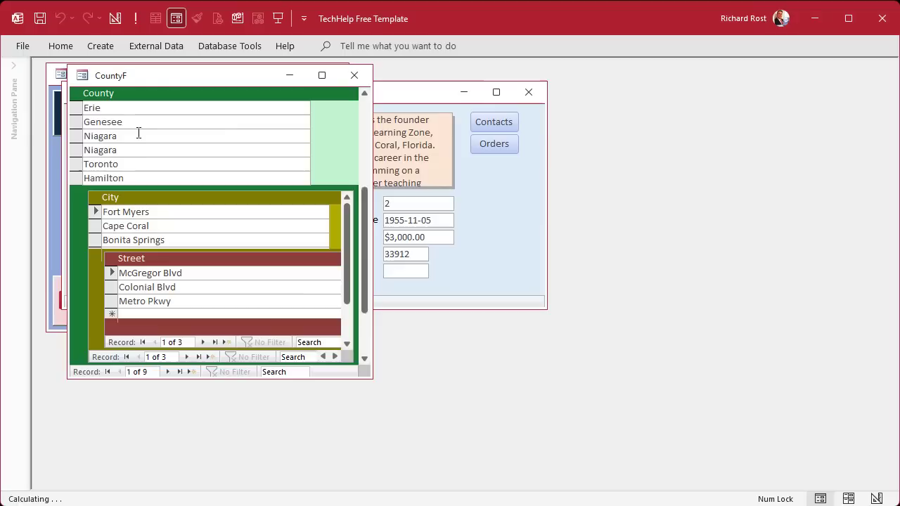
pyautogui.scroll(5, 141, 132)
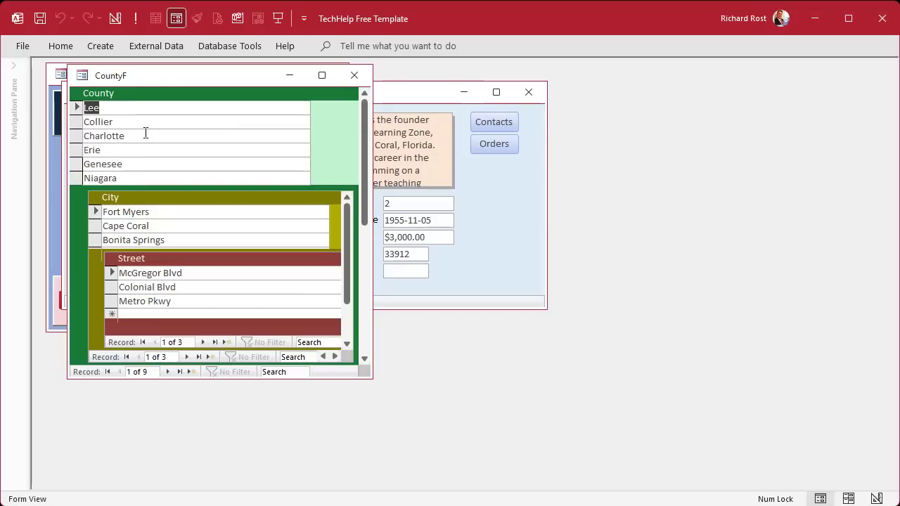
pyautogui.scroll(-5, 145, 133)
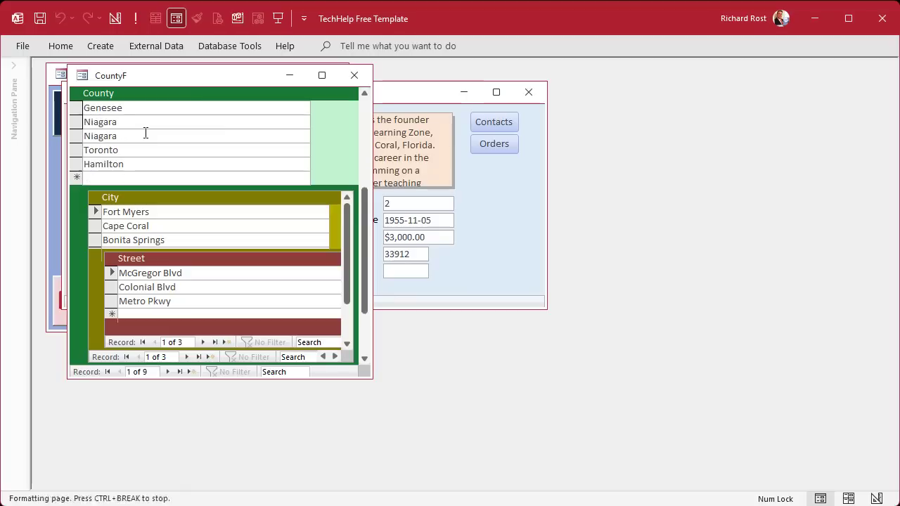
# Step: Add a new county named Smith in the CountyF form and close the form
pyautogui.click(158, 150)
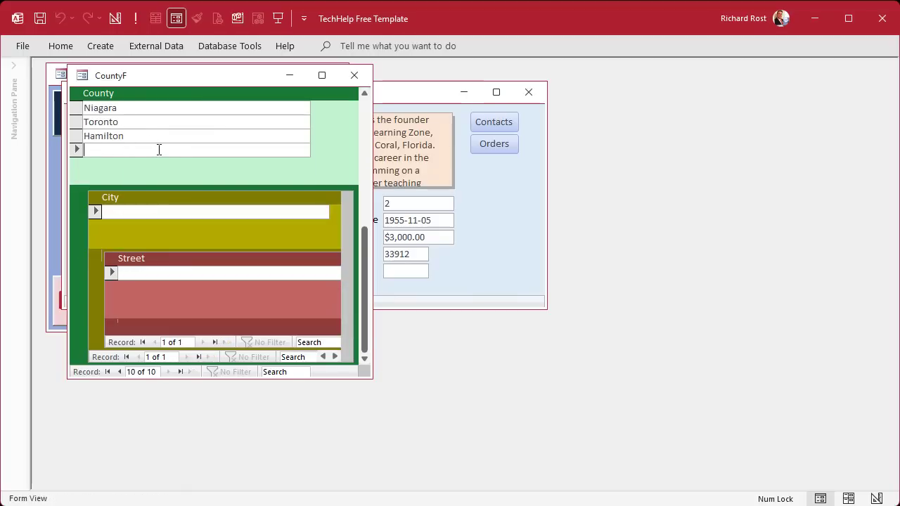
pyautogui.write('Smith')
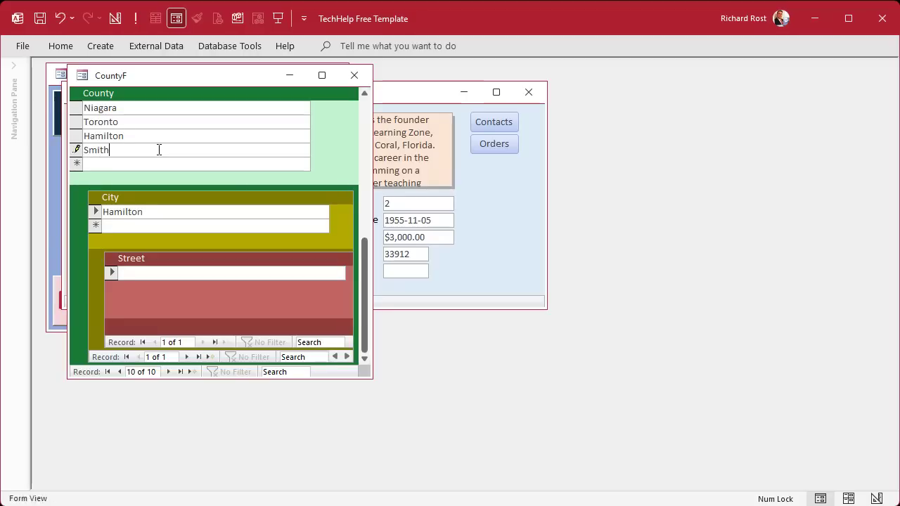
pyautogui.press('Return')
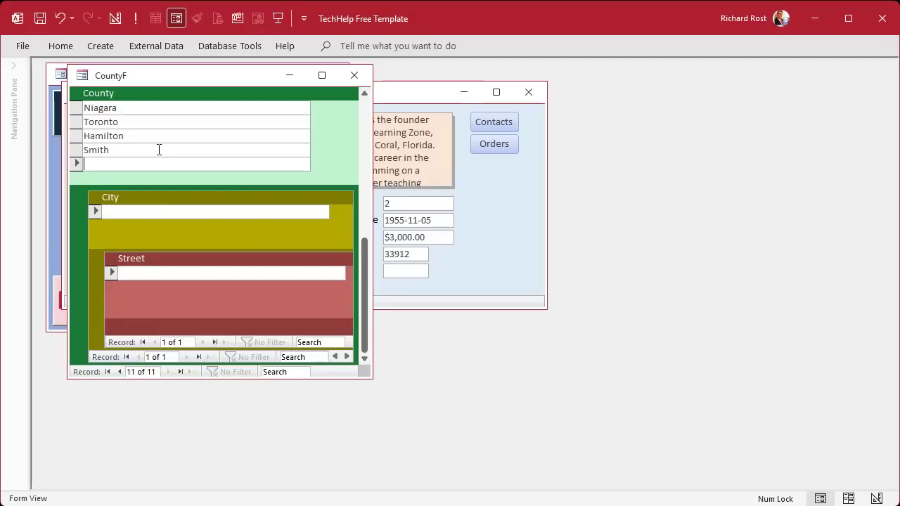
pyautogui.click(354, 75)
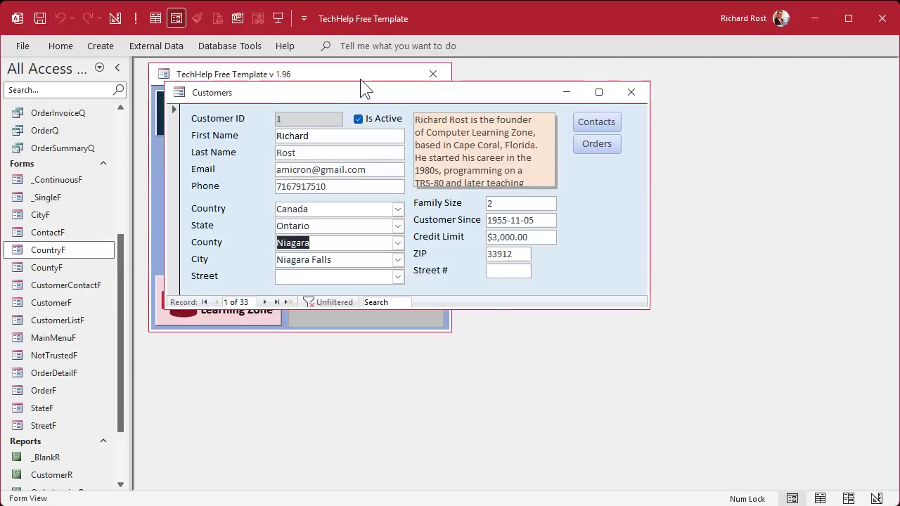
# Step: Check the StateID of the Smith record in the CountyT table, delete that record, and close the table
pyautogui.scroll(5, 78, 190)
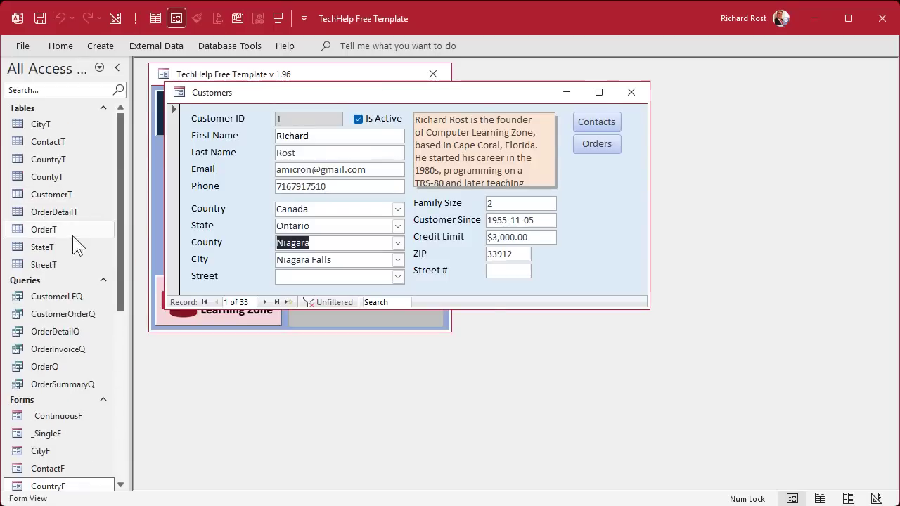
pyautogui.doubleClick(52, 176)
pyautogui.click(289, 294)
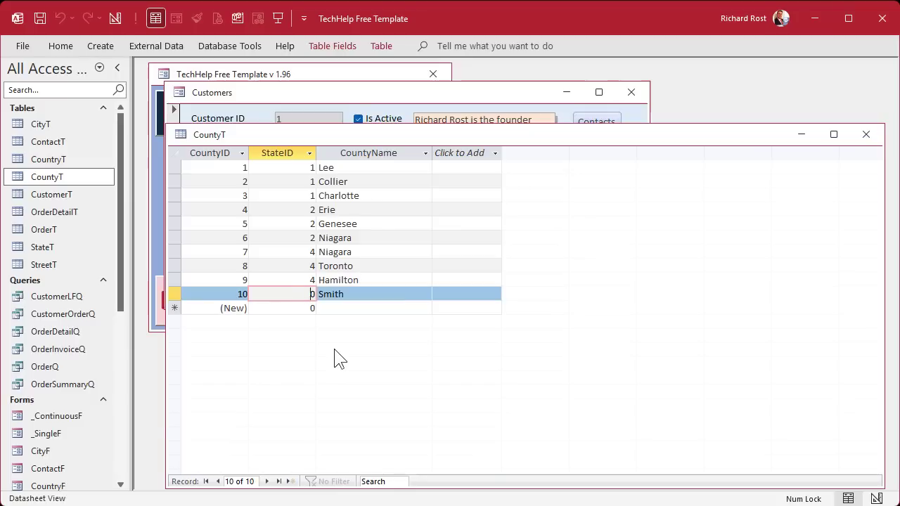
pyautogui.click(175, 294)
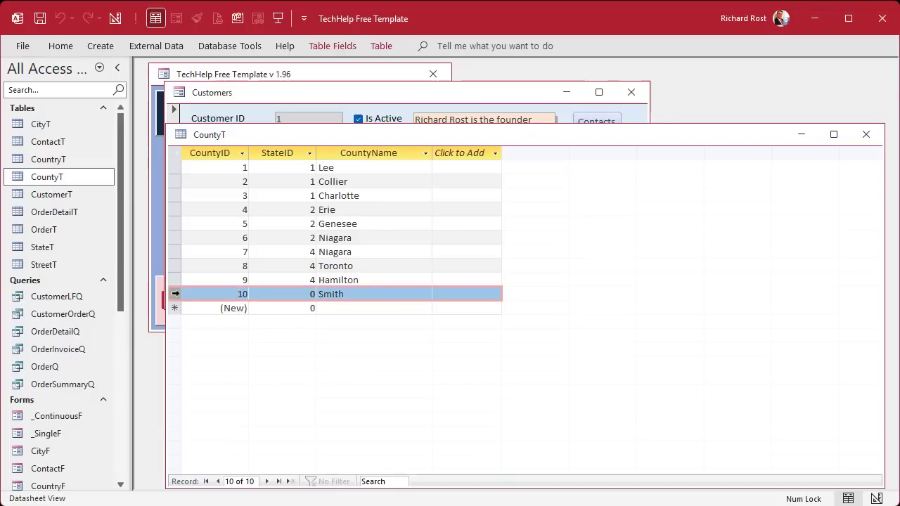
pyautogui.press('Delete')
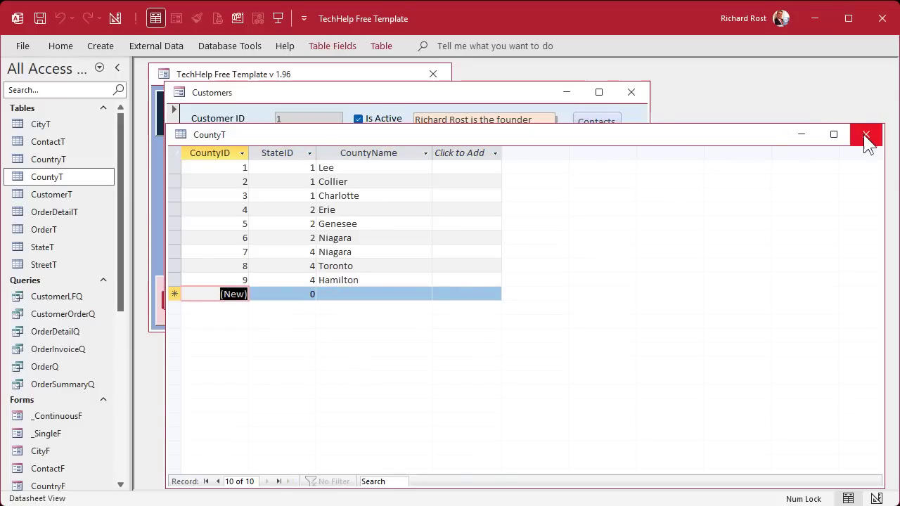
pyautogui.click(865, 134)
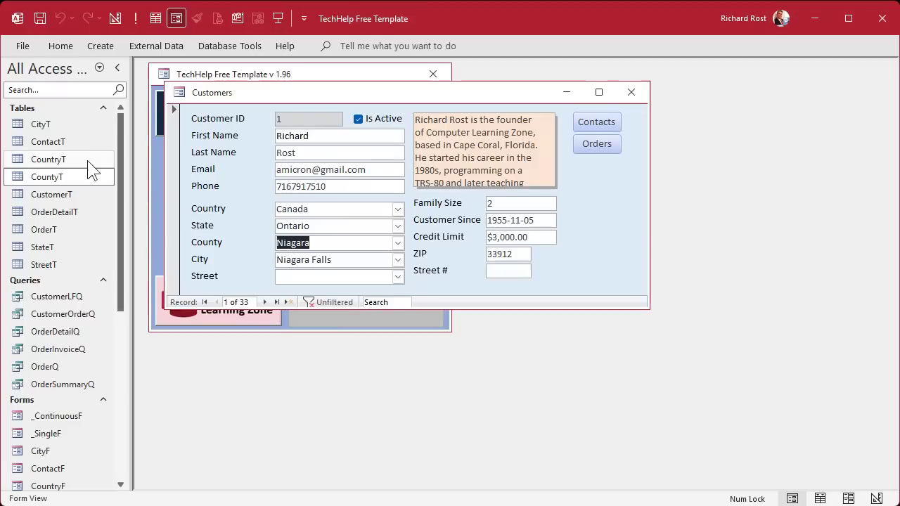
# Step: Duplicate the CountryF form as CountryEditF
pyautogui.scroll(-3, 49, 351)
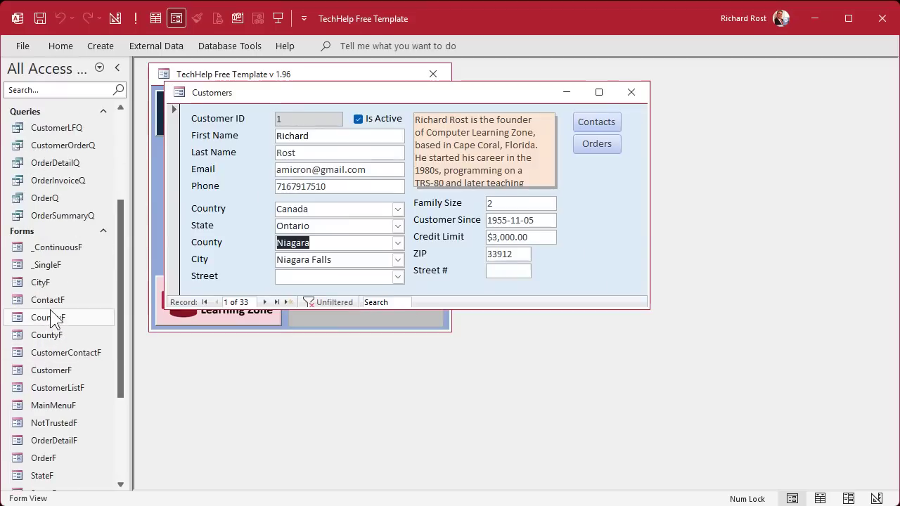
pyautogui.click(55, 320)
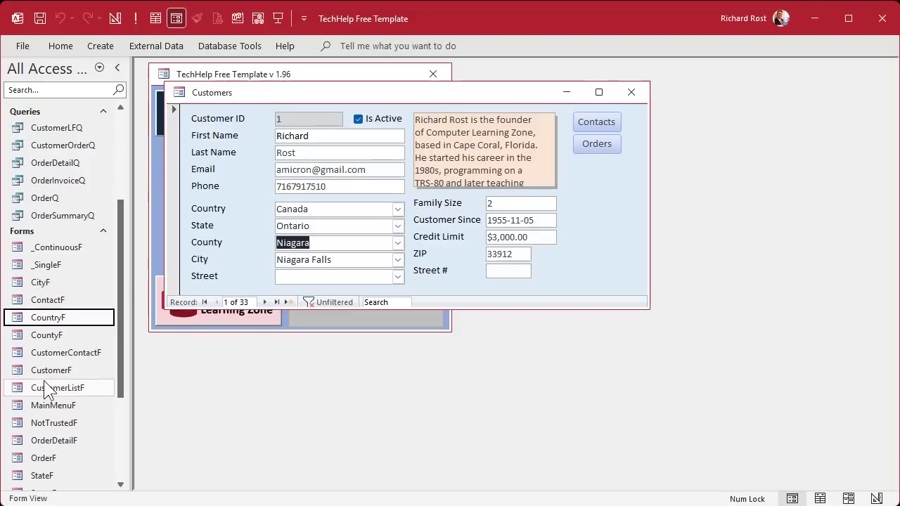
pyautogui.hotkey('ctrl', 'c')
pyautogui.hotkey('ctrl', 'v')
pyautogui.moveTo(434, 186); pyautogui.dragTo(334, 186)
pyautogui.write('CountryE')
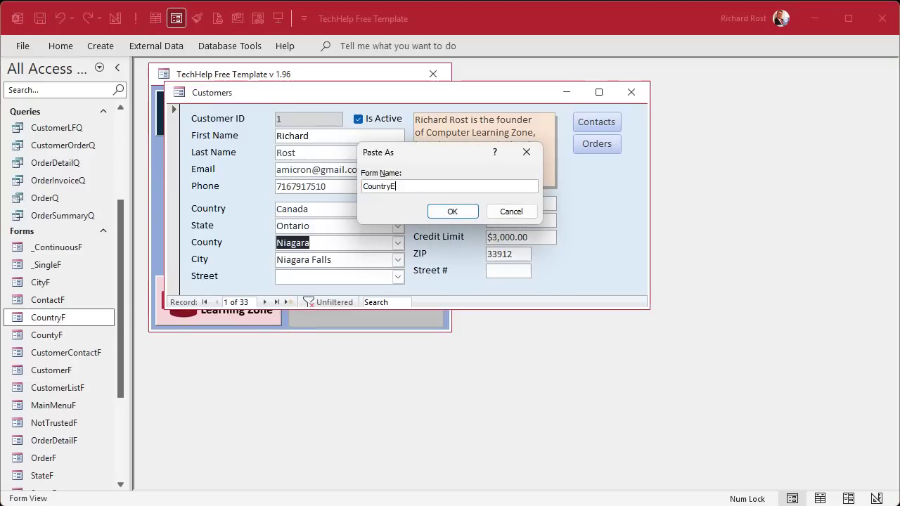
pyautogui.write('ditF')
pyautogui.press('Return')
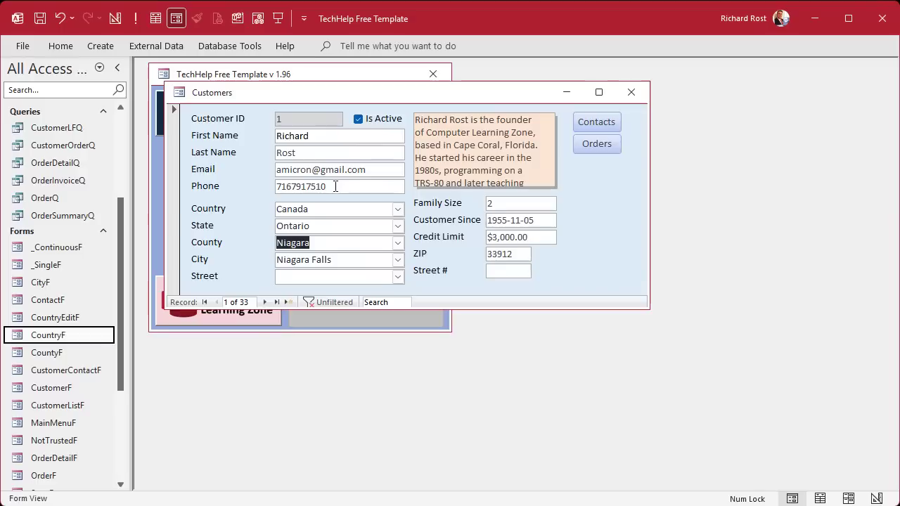
# Step: Open CountryEditF in Design View and delete the State subform from its form footer
pyautogui.rightClick(64, 318)
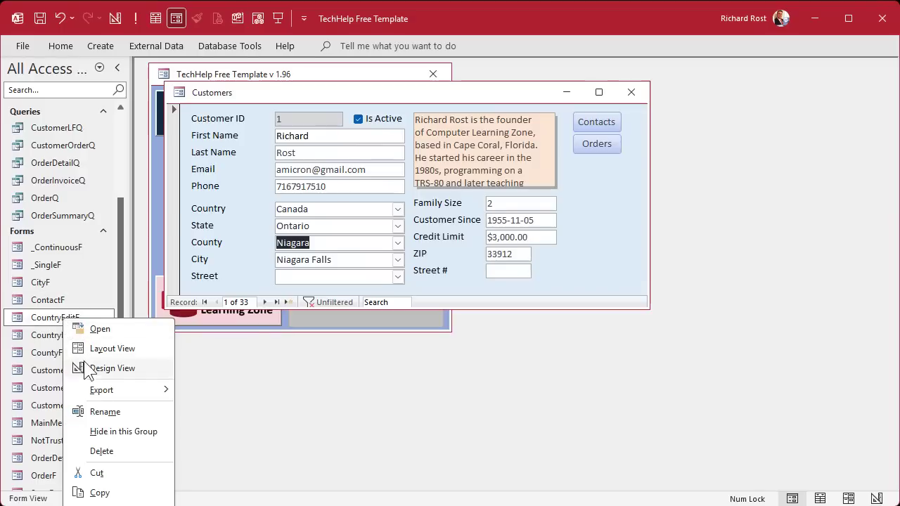
pyautogui.click(112, 368)
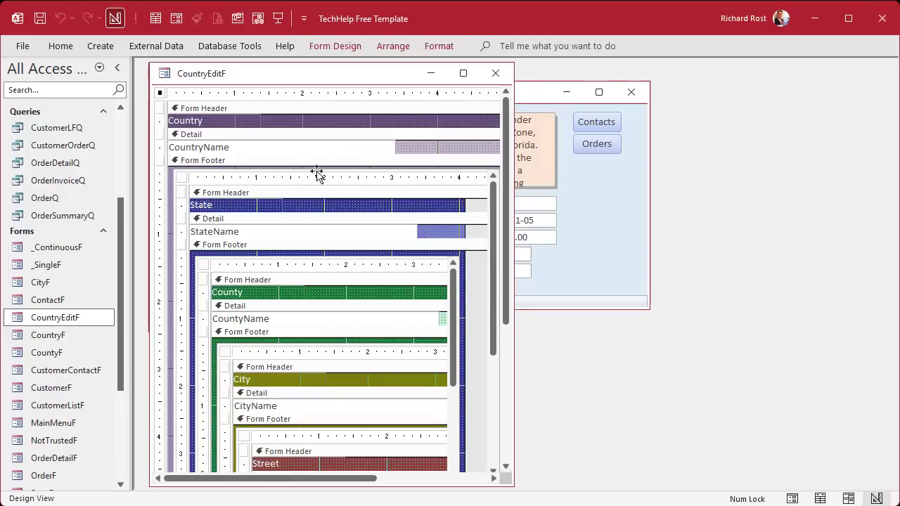
pyautogui.click(316, 171)
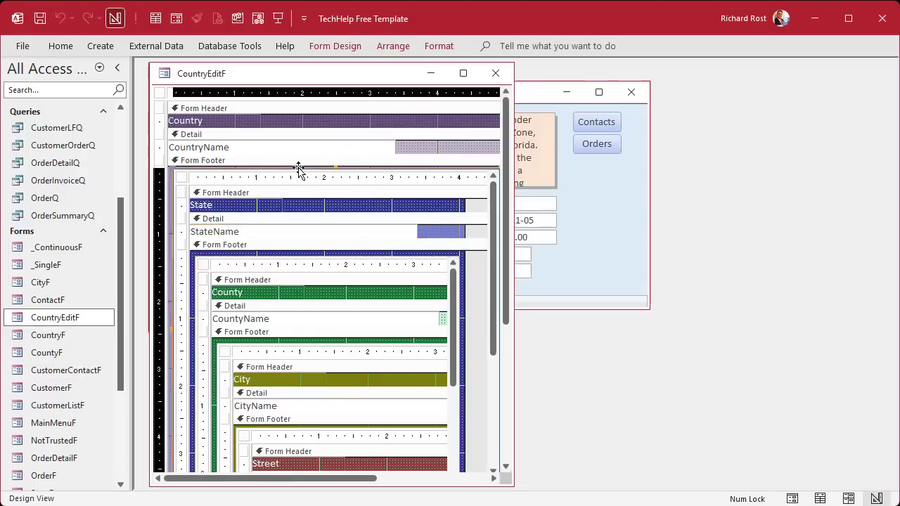
pyautogui.click(297, 166)
pyautogui.press('Delete')
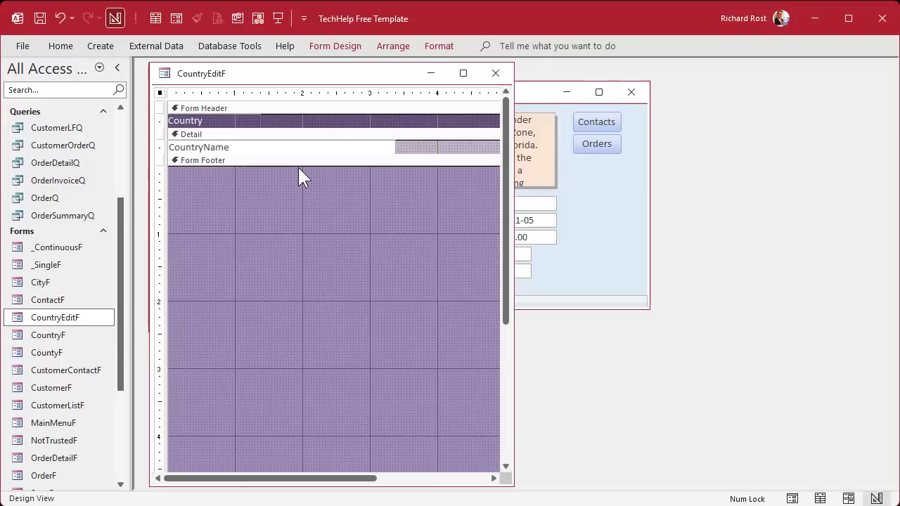
# Step: Collapse CountryEditF's form footer to zero height, narrow the form to the CountryName field's edge, and close it
pyautogui.moveTo(511, 275); pyautogui.dragTo(755, 284)
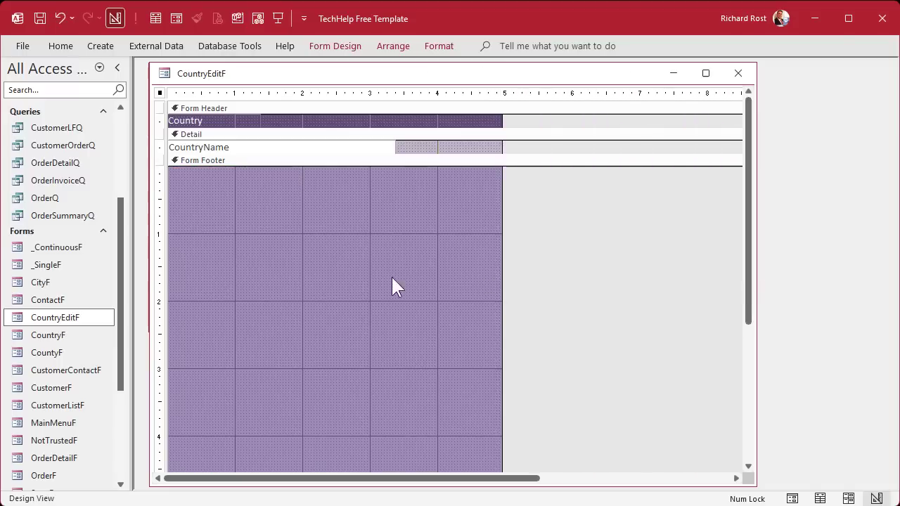
pyautogui.scroll(-3, 330, 284)
pyautogui.moveTo(349, 360); pyautogui.dragTo(359, 285)
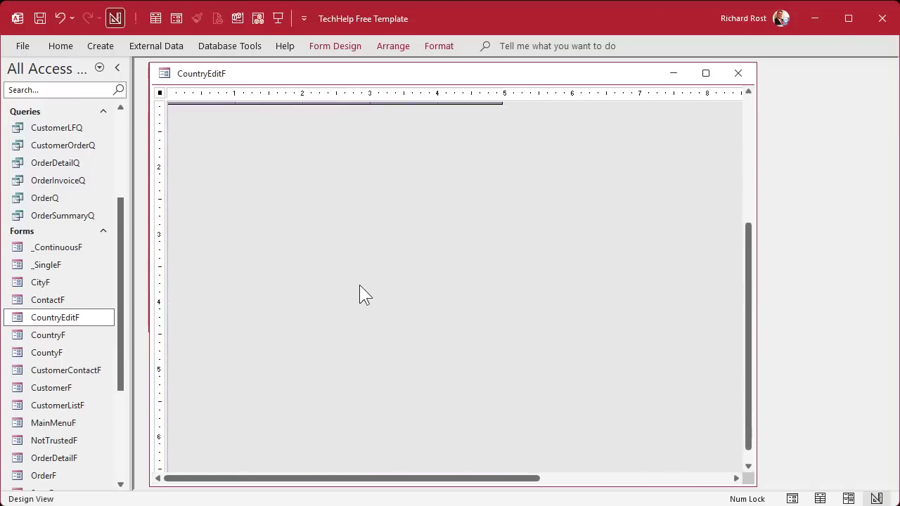
pyautogui.moveTo(354, 238); pyautogui.dragTo(363, 159)
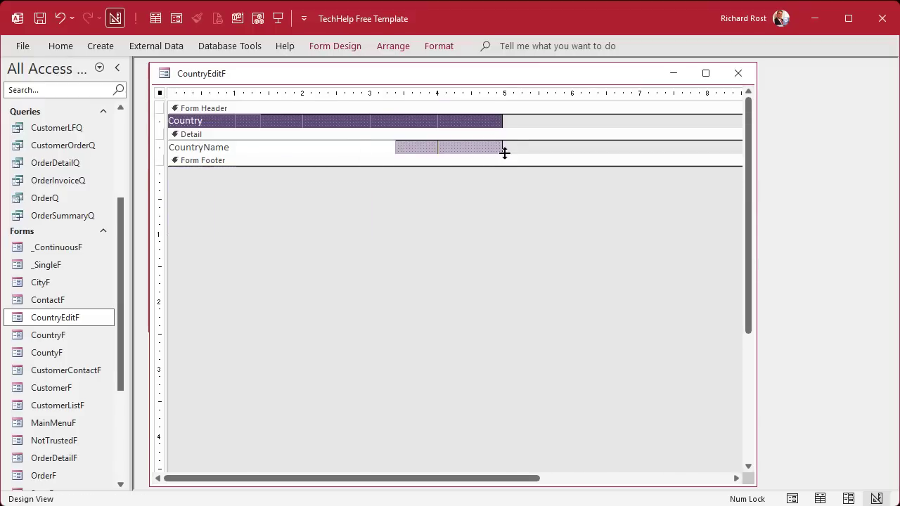
pyautogui.moveTo(503, 145); pyautogui.dragTo(371, 145)
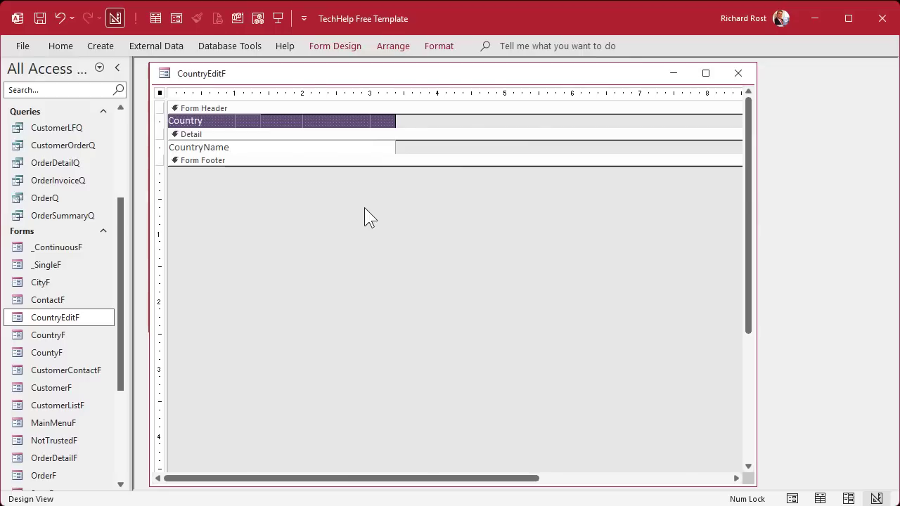
pyautogui.click(738, 73)
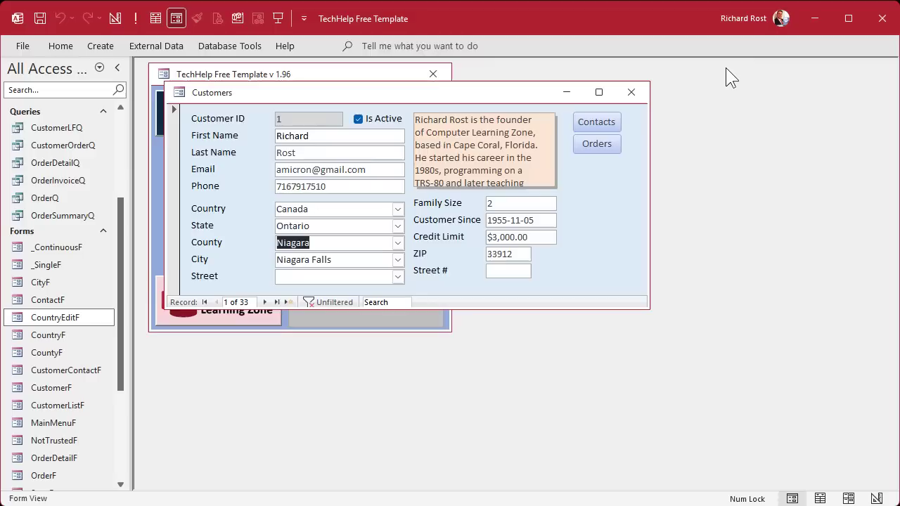
# Step: Set the List Items Edit Form of the customer form's CountryCombo to CountryF and close the form
pyautogui.rightClick(520, 95)
pyautogui.click(565, 197)
pyautogui.doubleClick(328, 237)
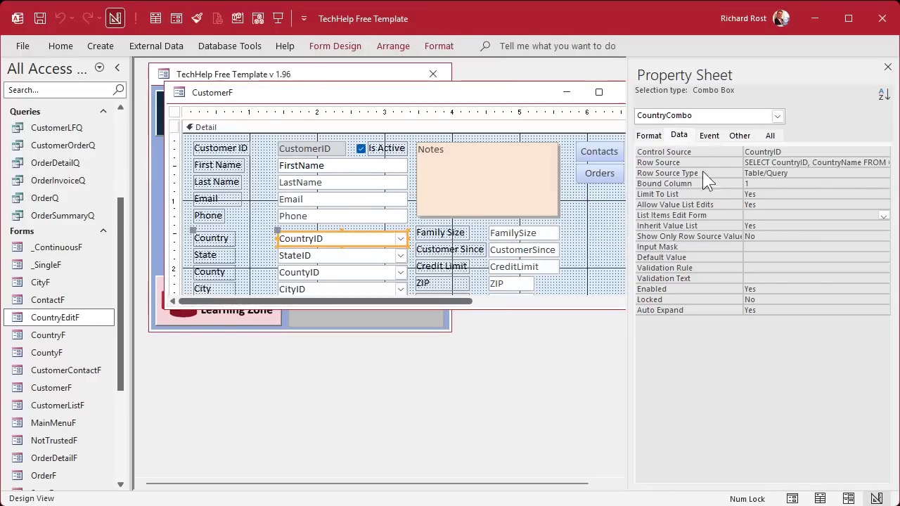
pyautogui.click(778, 216)
pyautogui.click(880, 214)
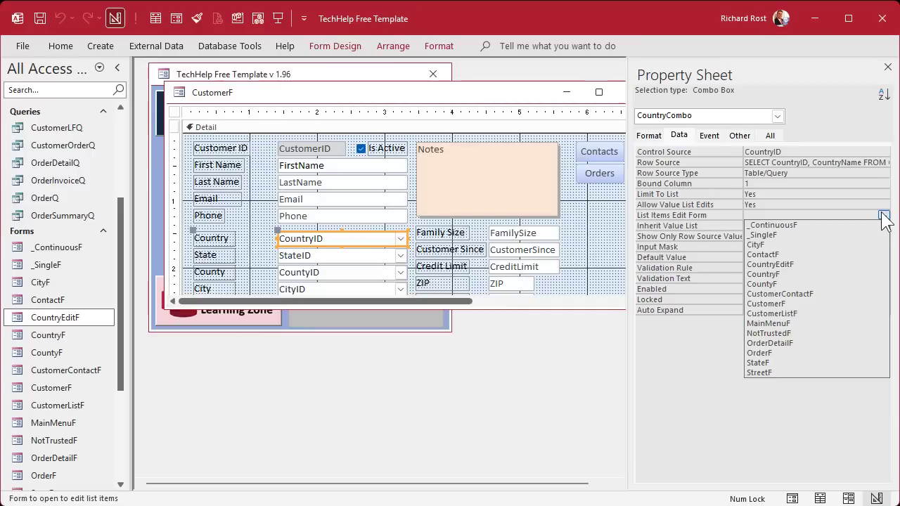
pyautogui.click(815, 276)
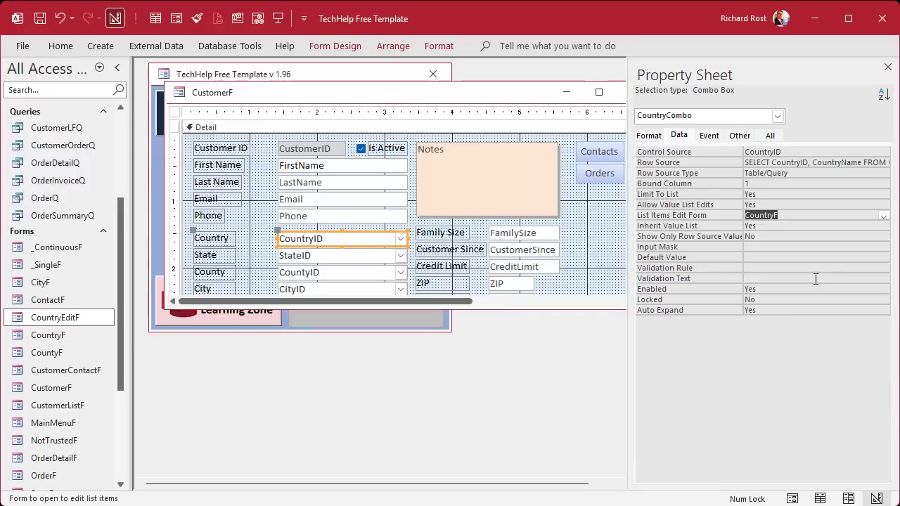
pyautogui.click(887, 67)
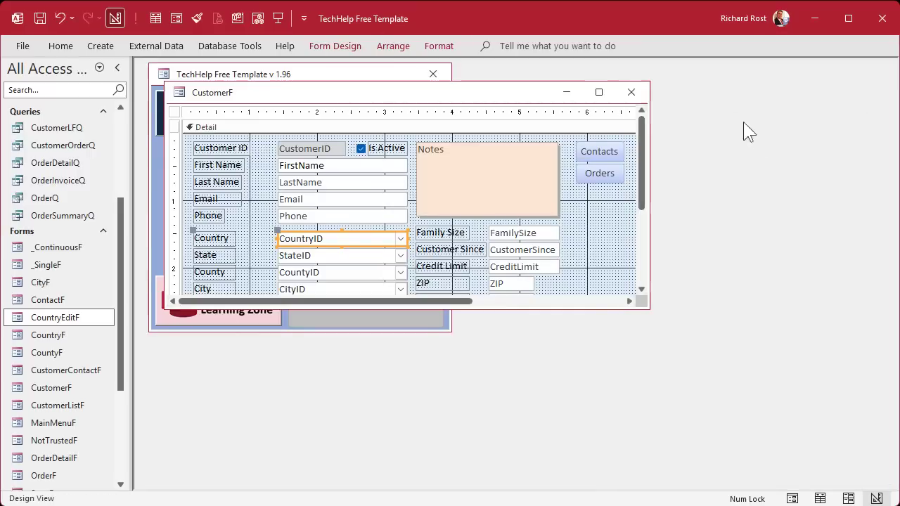
pyautogui.click(631, 93)
# Step: Reopen the customer form, bring up the edit form for the Country combo box's list items, and close it
pyautogui.click(208, 180)
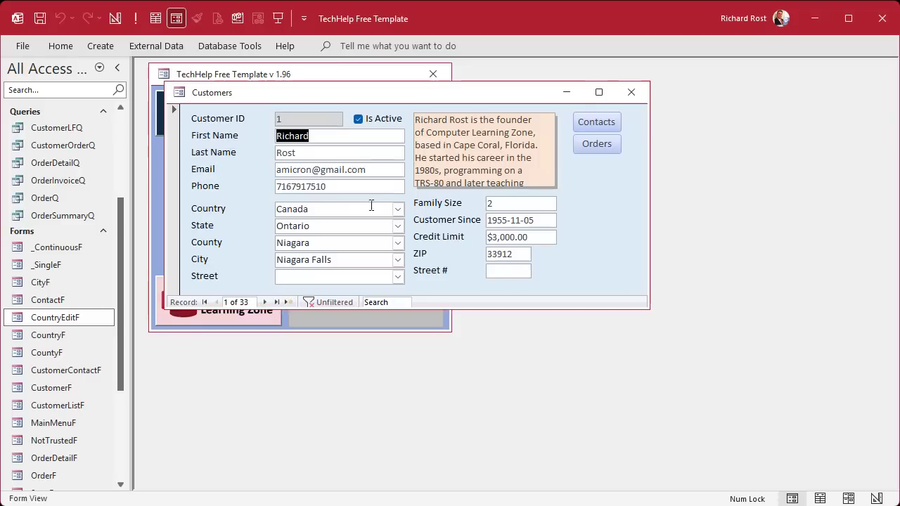
pyautogui.click(398, 210)
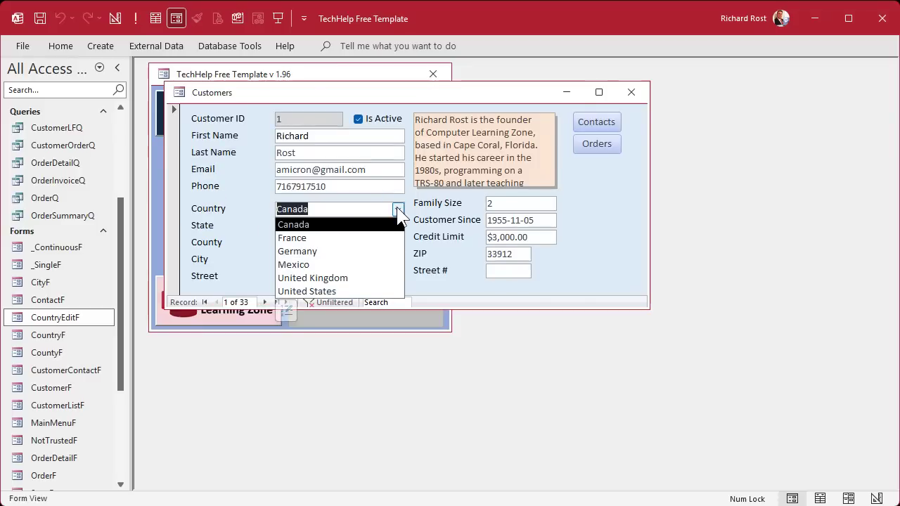
pyautogui.click(286, 313)
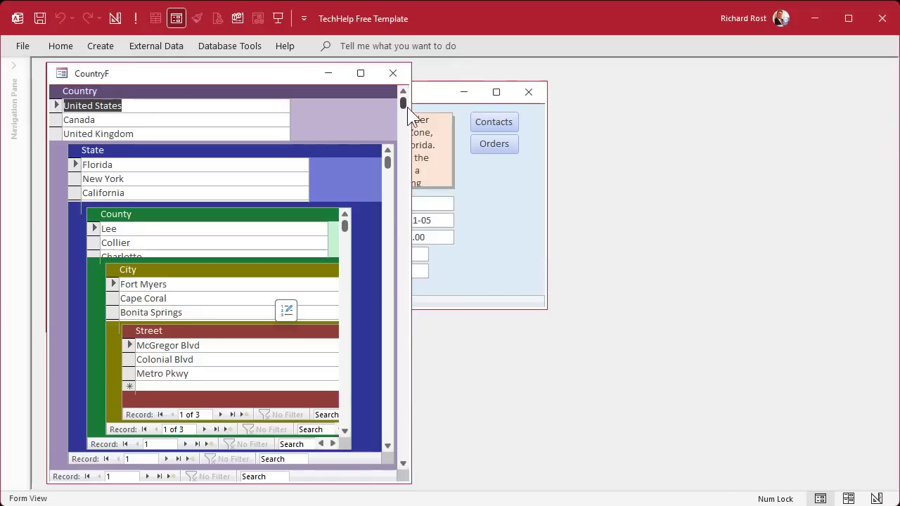
pyautogui.click(393, 74)
# Step: Change CountryCombo's List Items Edit Form to CountryEditF in the customer form's design and close the form
pyautogui.rightClick(406, 95)
pyautogui.click(456, 202)
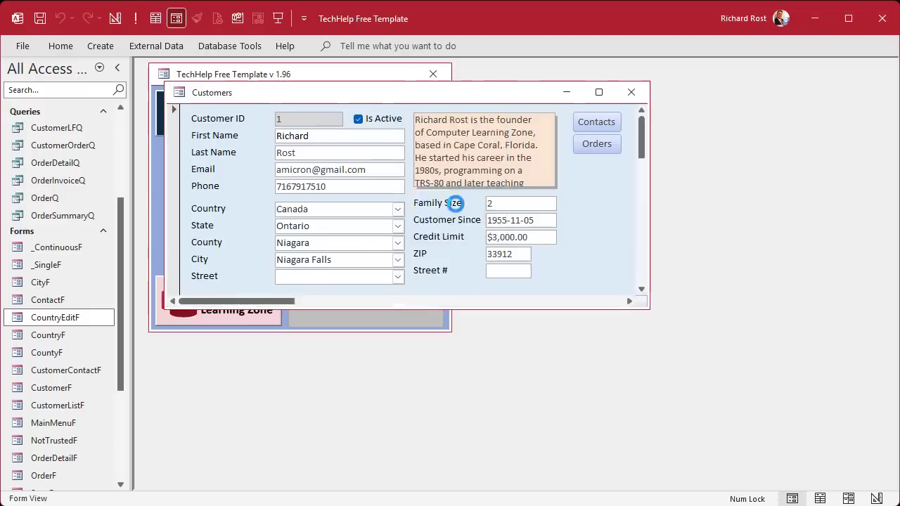
pyautogui.doubleClick(351, 236)
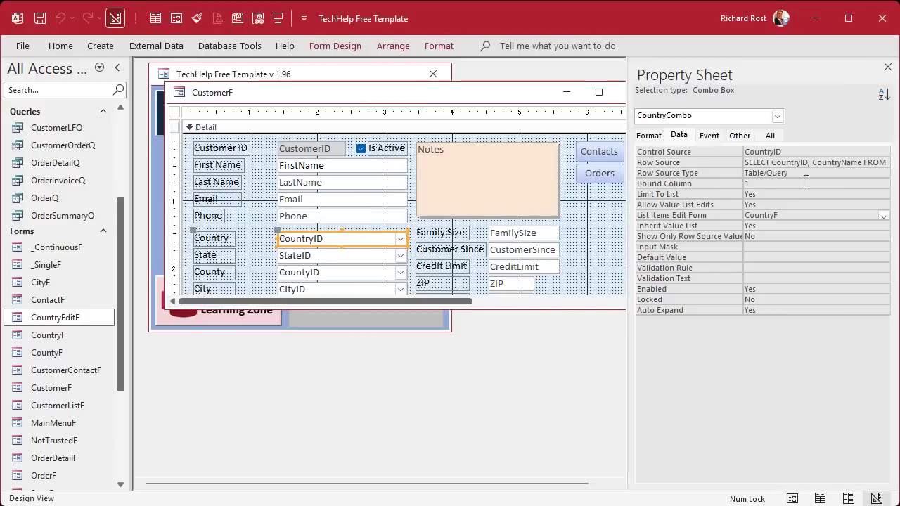
pyautogui.click(791, 216)
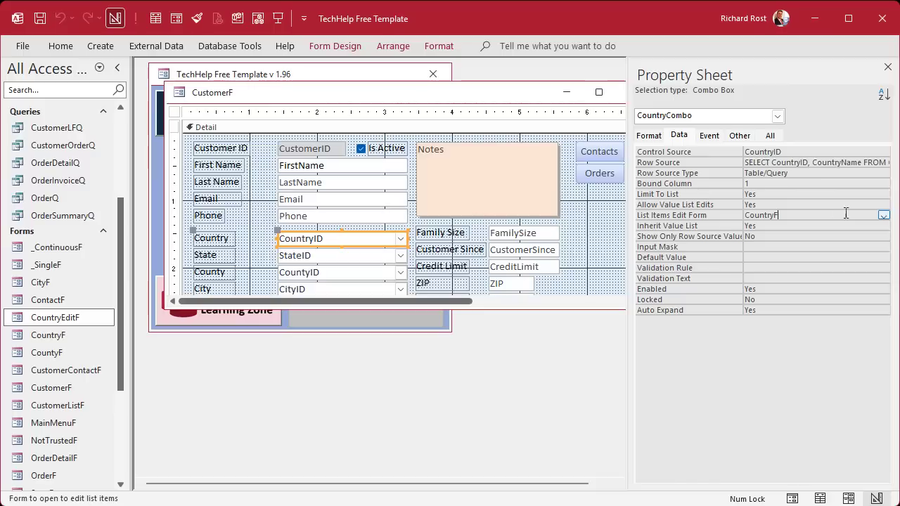
pyautogui.click(884, 215)
pyautogui.click(839, 263)
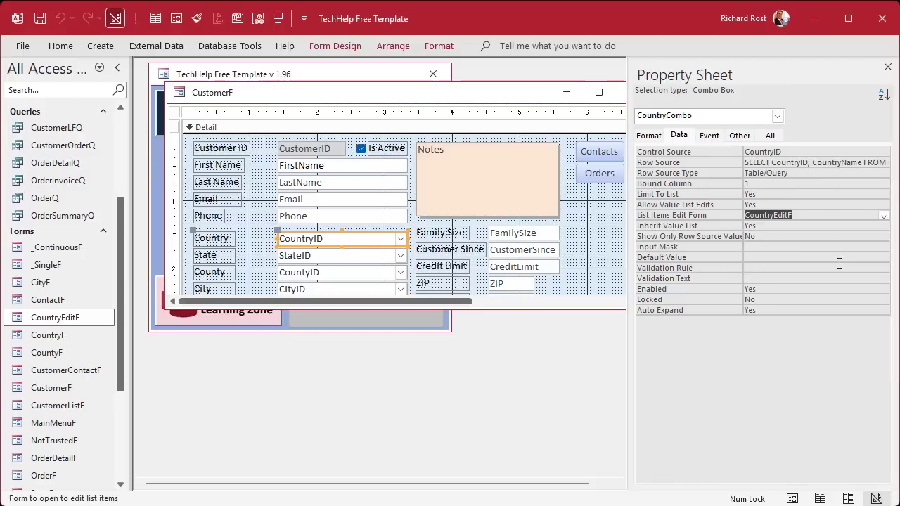
pyautogui.click(887, 67)
pyautogui.click(631, 92)
# Step: Reopen the customer form, bring up CountryEditF from the Country list, and make it a smaller window over the customer details
pyautogui.click(247, 177)
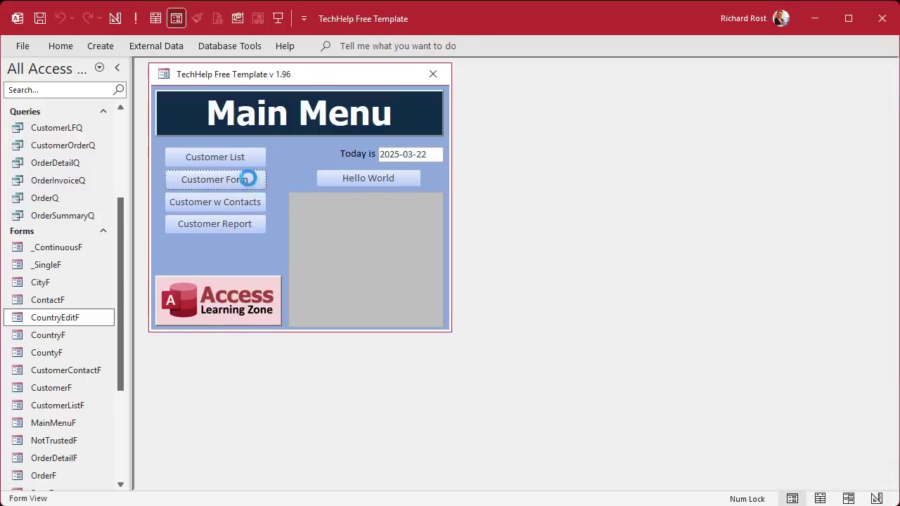
pyautogui.click(397, 209)
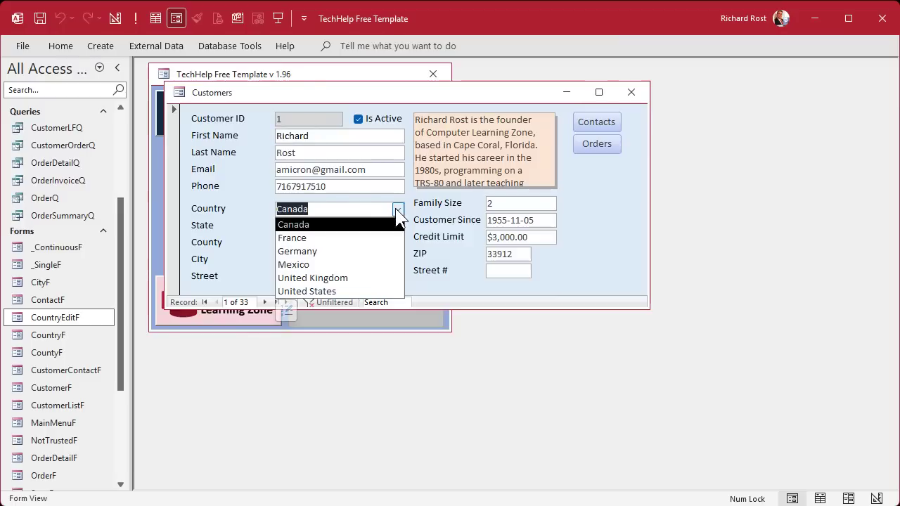
pyautogui.click(288, 311)
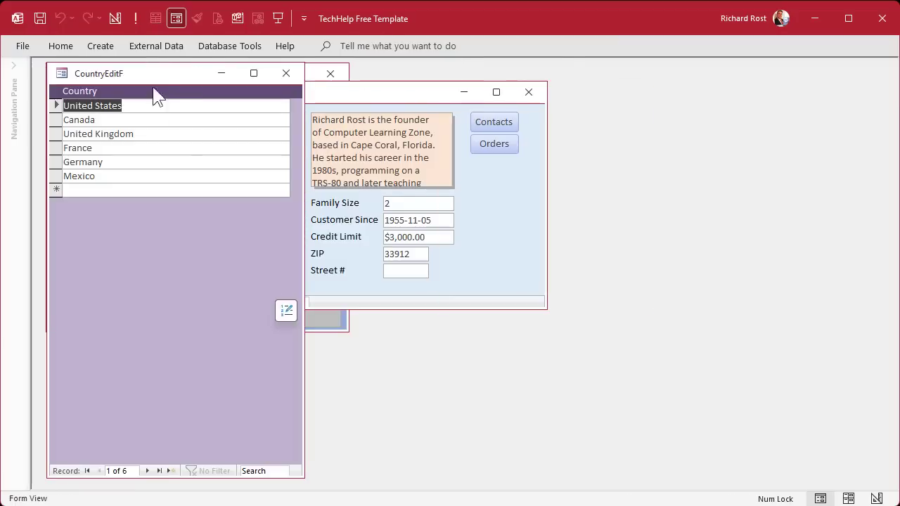
pyautogui.moveTo(166, 74); pyautogui.dragTo(351, 150)
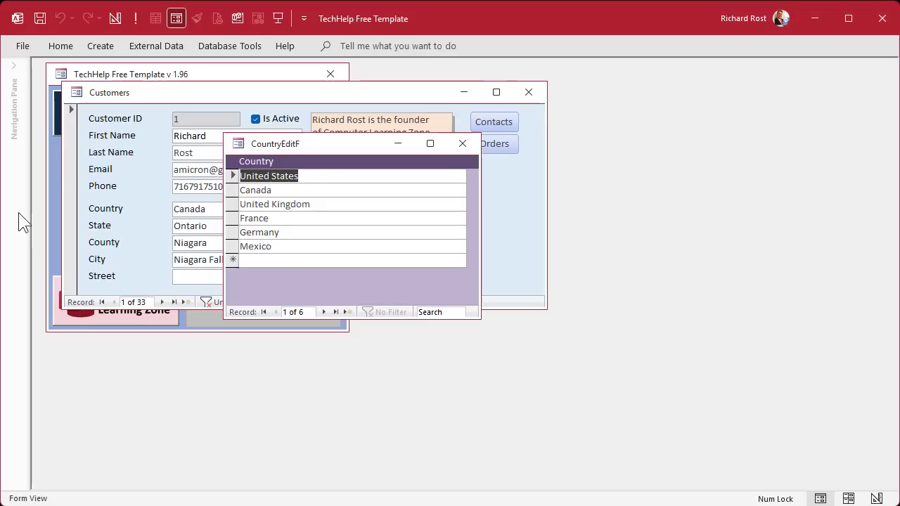
# Step: Add Jamaica as a new country in CountryEditF and close the form
pyautogui.click(339, 261)
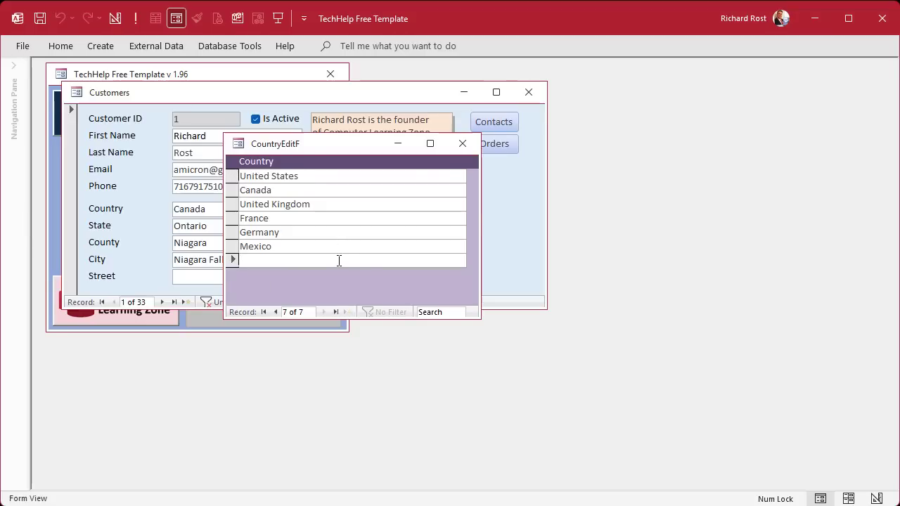
pyautogui.write('Jamaicn')
pyautogui.press('BackSpace')
pyautogui.write('a')
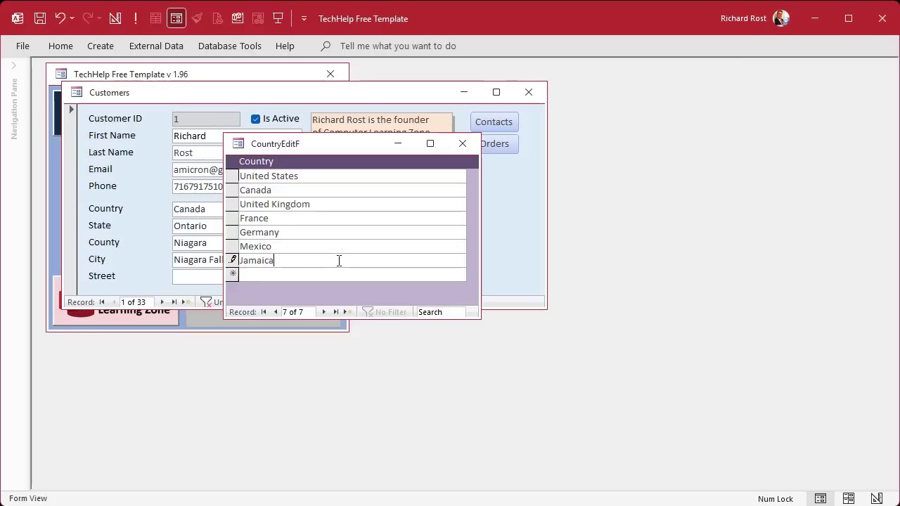
pyautogui.press('Return')
pyautogui.click(462, 143)
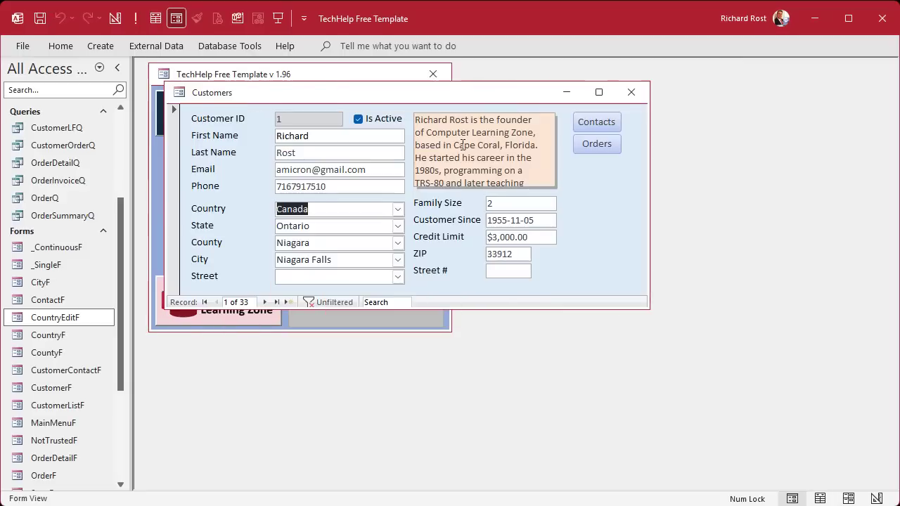
# Step: Check the Country combo box's list and its edit form for the new country, closing and reopening the customer form when done
pyautogui.click(399, 210)
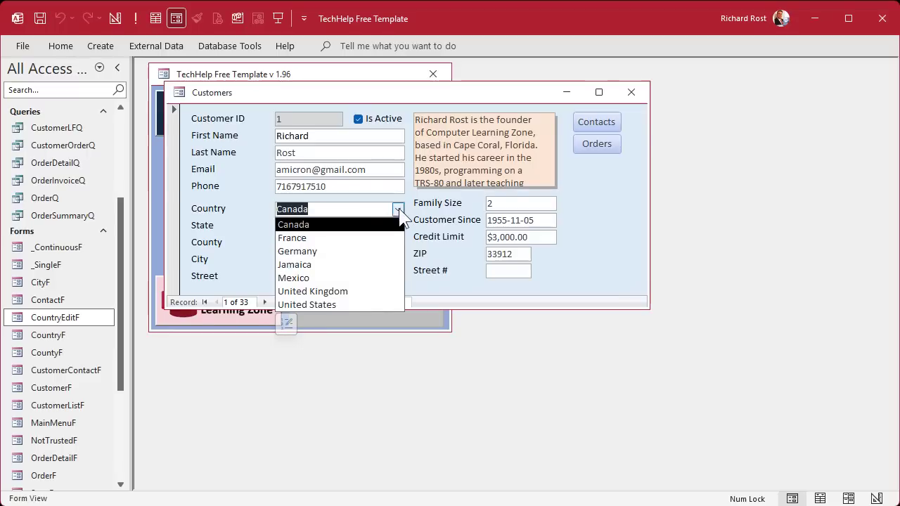
pyautogui.click(398, 208)
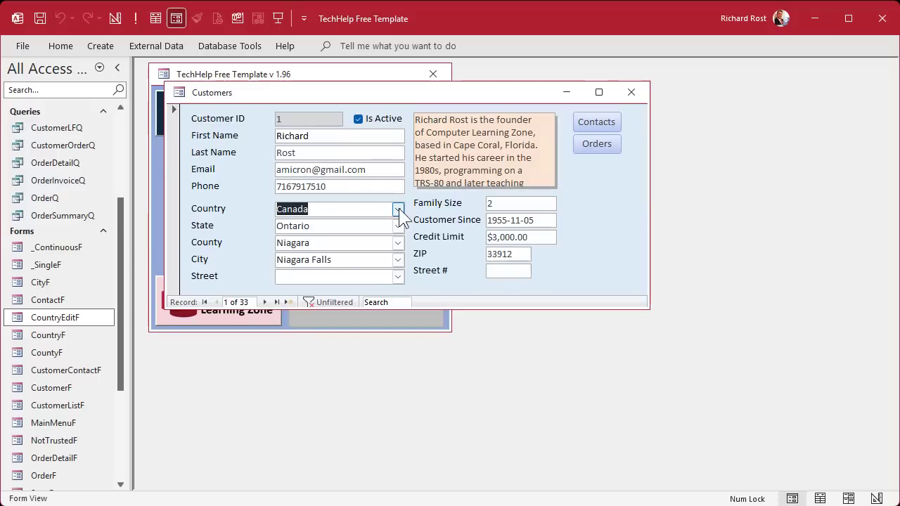
pyautogui.click(398, 210)
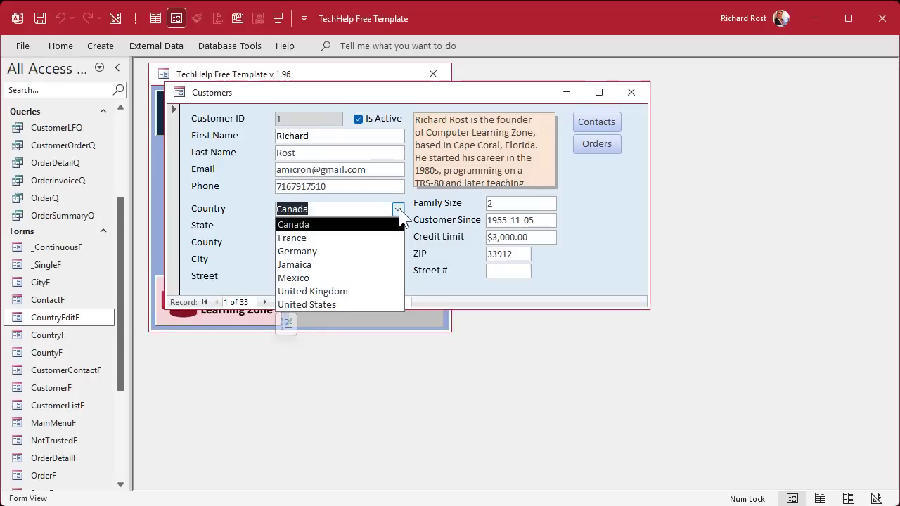
pyautogui.click(290, 322)
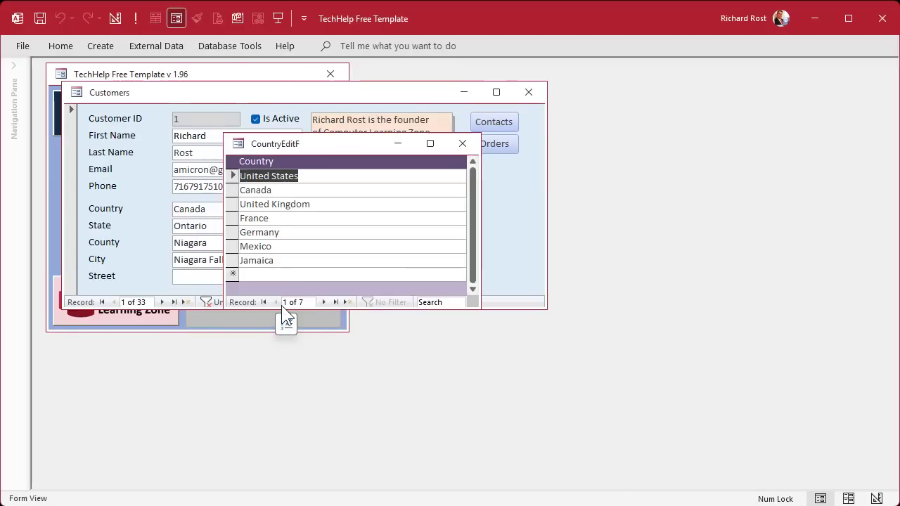
pyautogui.click(462, 143)
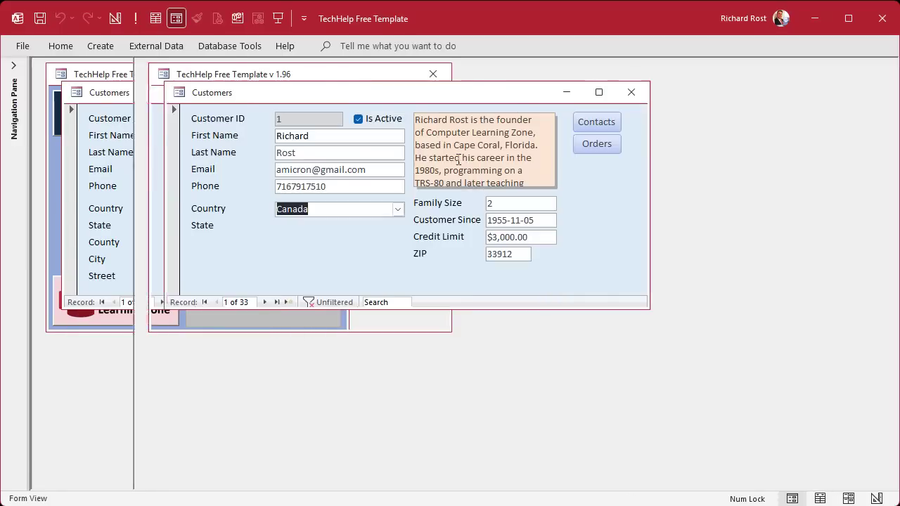
pyautogui.click(398, 210)
pyautogui.click(398, 210)
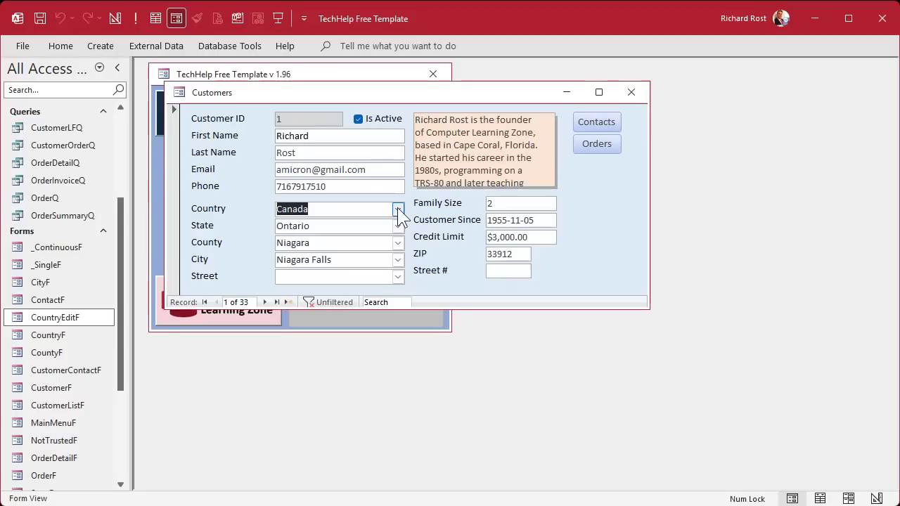
pyautogui.click(630, 92)
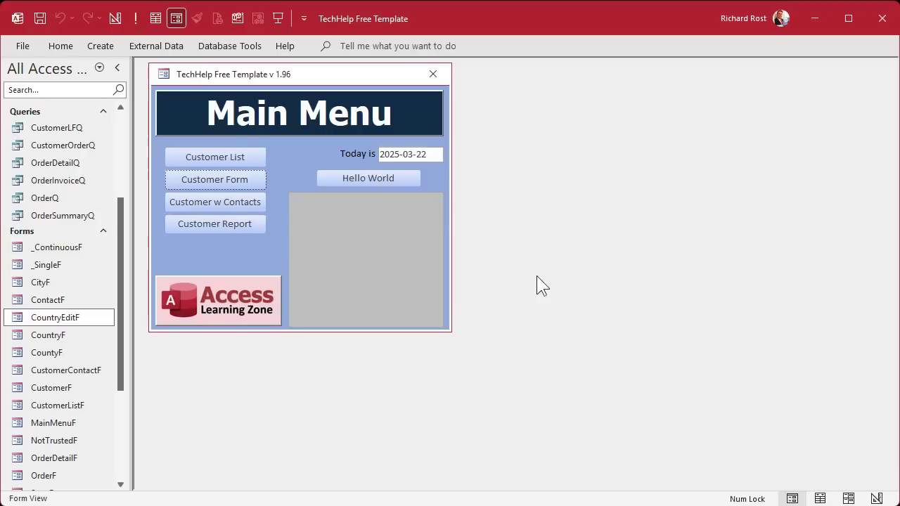
pyautogui.click(234, 180)
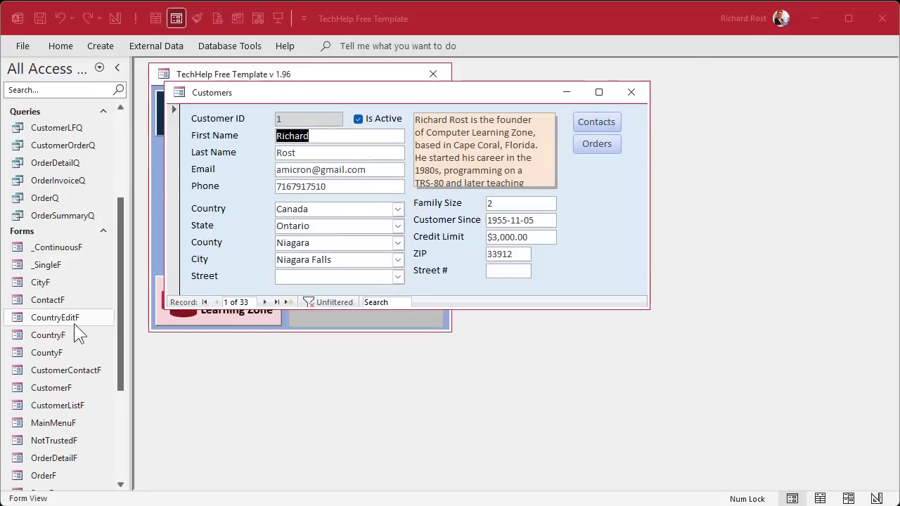
# Step: Duplicate the StateF form under the name StateEditF
pyautogui.scroll(-2, 74, 327)
pyautogui.click(52, 393)
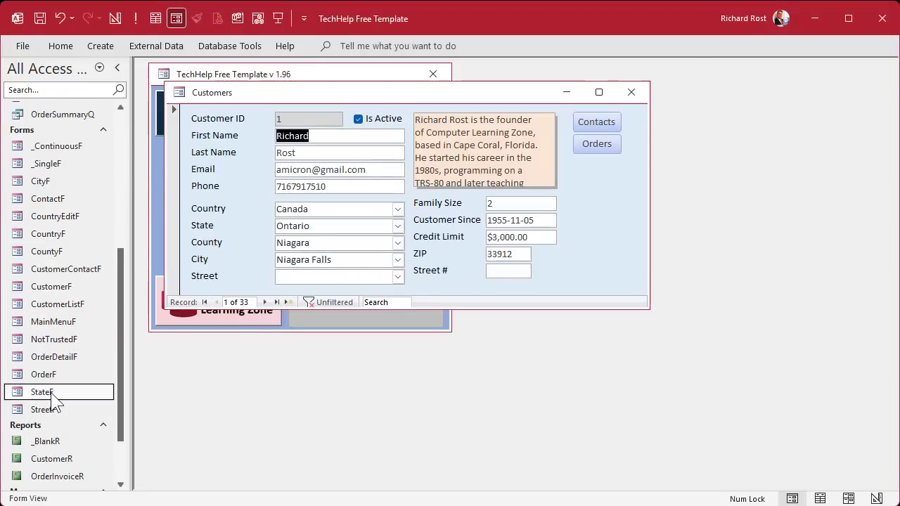
pyautogui.hotkey('ctrl', 'v')
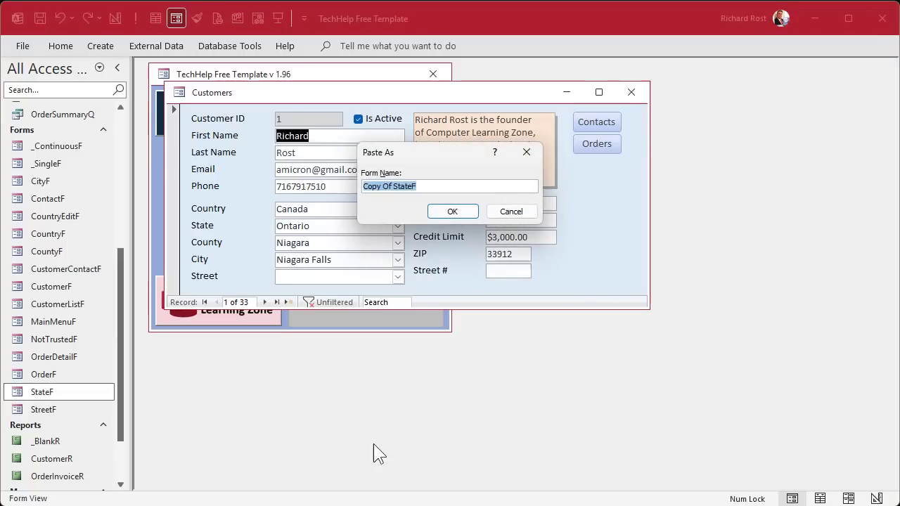
pyautogui.write('StateEdit')
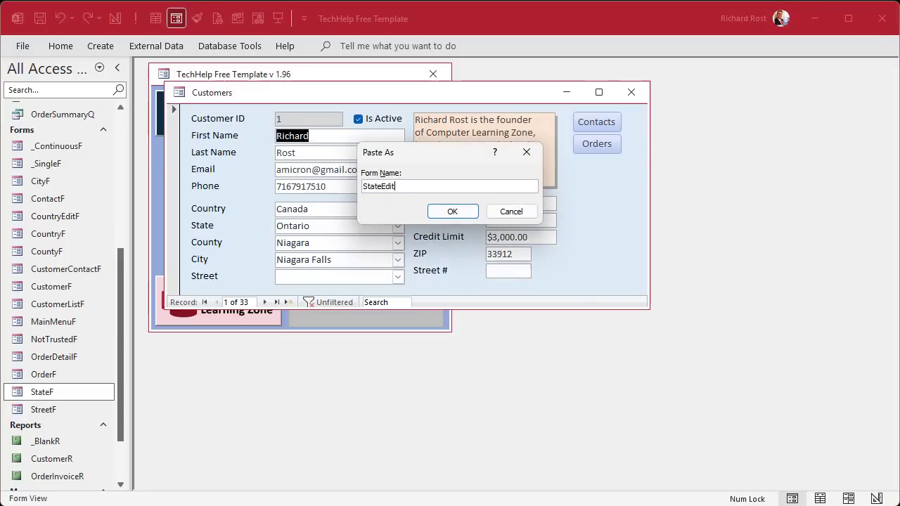
pyautogui.write('F')
pyautogui.press('Return')
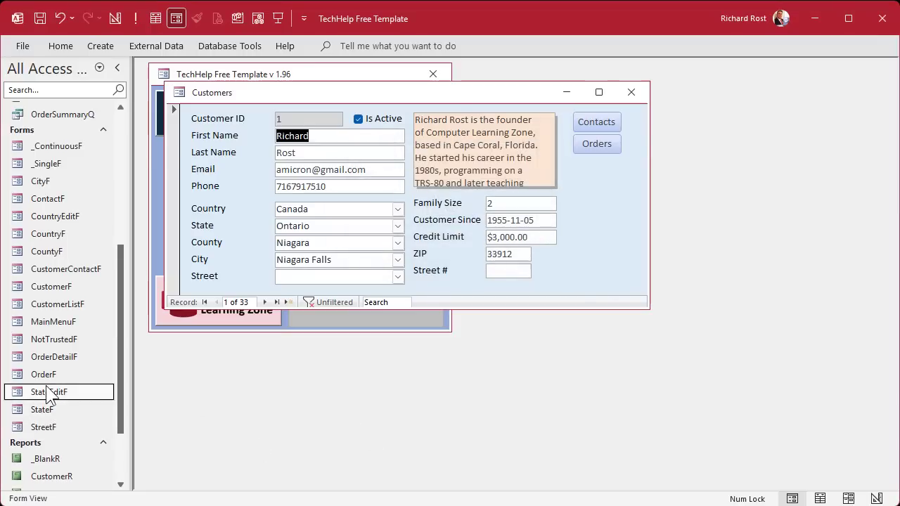
# Step: Open StateEditF in Design View and delete the county subform from its footer
pyautogui.rightClick(50, 397)
pyautogui.click(115, 434)
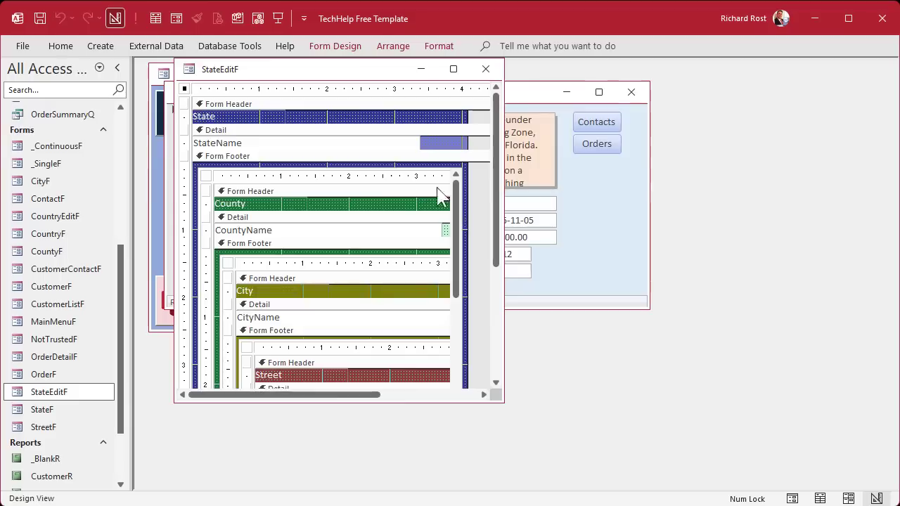
pyautogui.click(366, 167)
pyautogui.press('Delete')
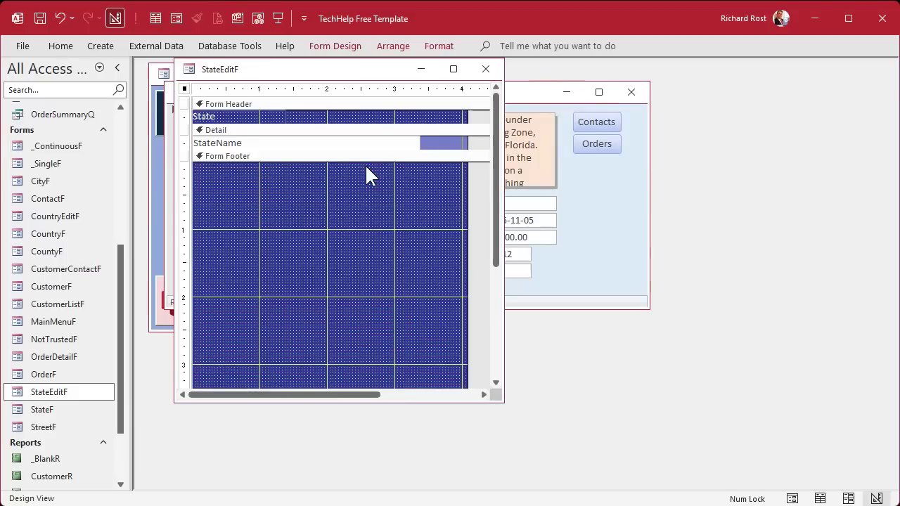
# Step: Collapse StateEditF's form footer completely and narrow the form to the StateName field, moving the window beside the customer's address fields
pyautogui.scroll(-2, 364, 225)
pyautogui.moveTo(359, 342); pyautogui.dragTo(362, 151)
pyautogui.scroll(2, 361, 125)
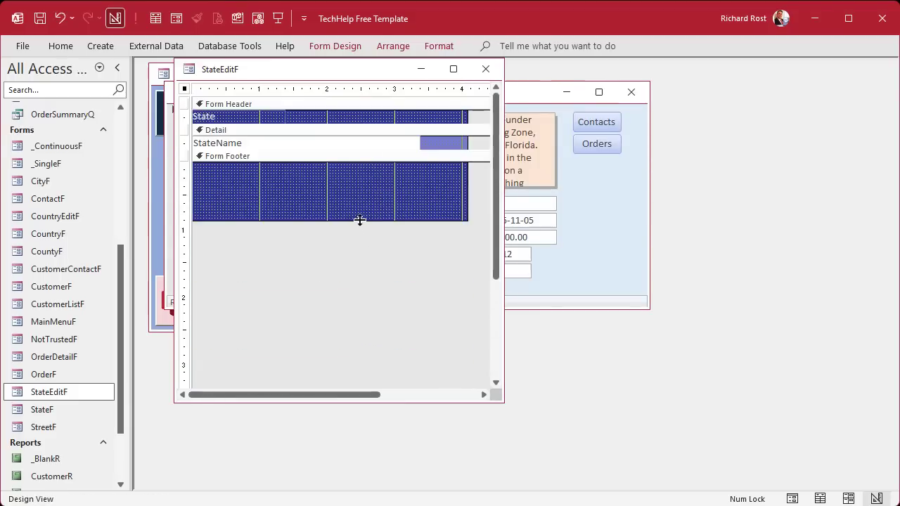
pyautogui.moveTo(359, 220); pyautogui.dragTo(350, 161)
pyautogui.moveTo(470, 151); pyautogui.dragTo(400, 144)
pyautogui.moveTo(294, 71); pyautogui.dragTo(552, 144)
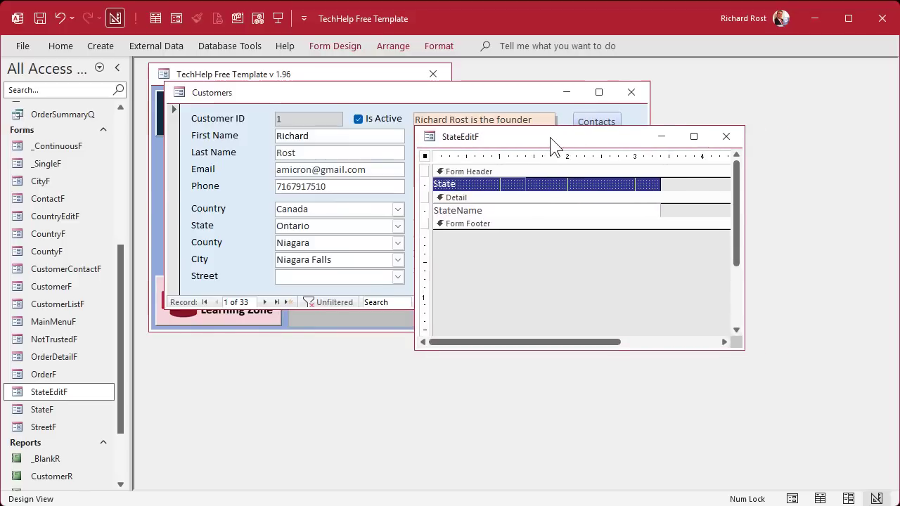
# Step: Replace StateEditF's Record Source with SELECT * FROM StateT WHERE CountryID=Forms!CustomerF!CountryCombo
pyautogui.doubleClick(425, 156)
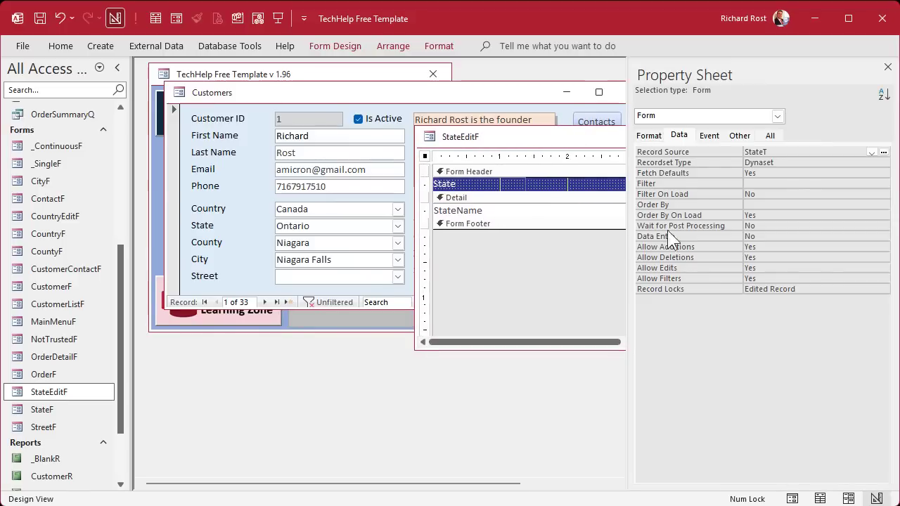
pyautogui.click(779, 151)
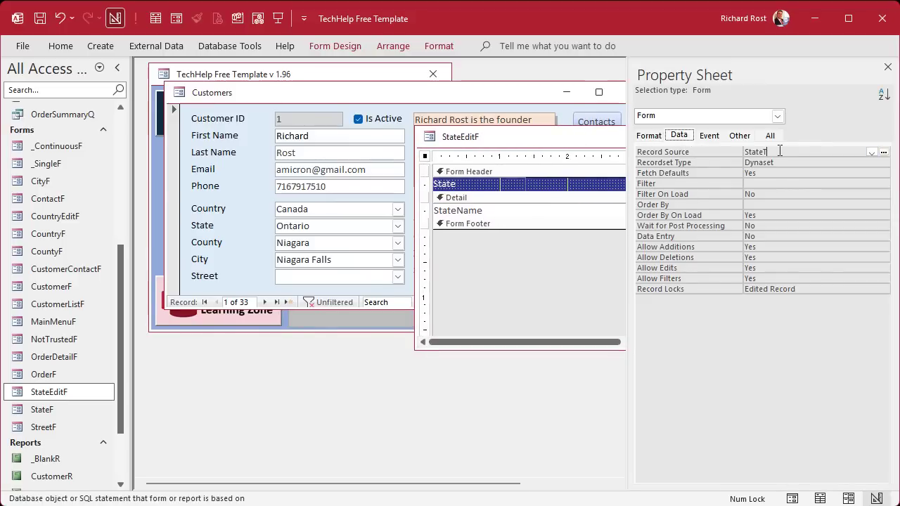
pyautogui.click(692, 151)
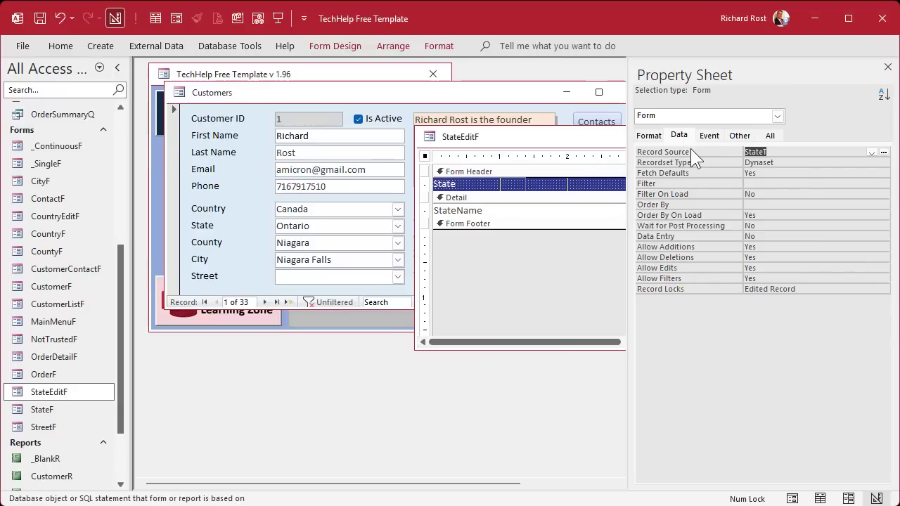
pyautogui.click(792, 149)
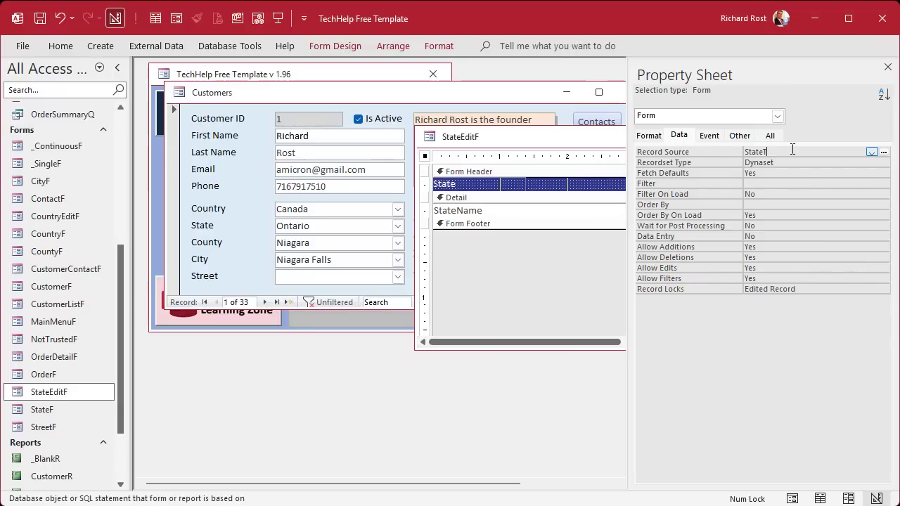
pyautogui.hotkey('shift', 'F2')
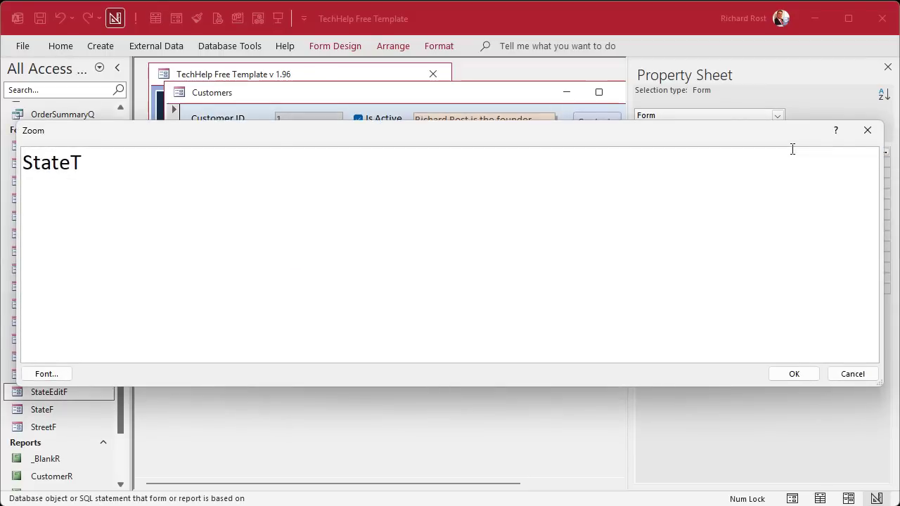
pyautogui.hotkey('ctrl', 'a')
pyautogui.write('SELECT * ')
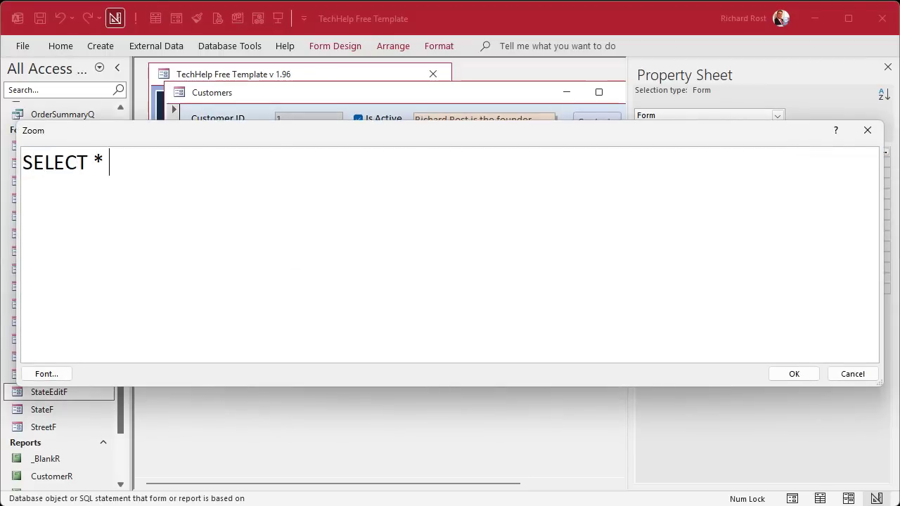
pyautogui.write('FROM')
pyautogui.write(' StateT WH')
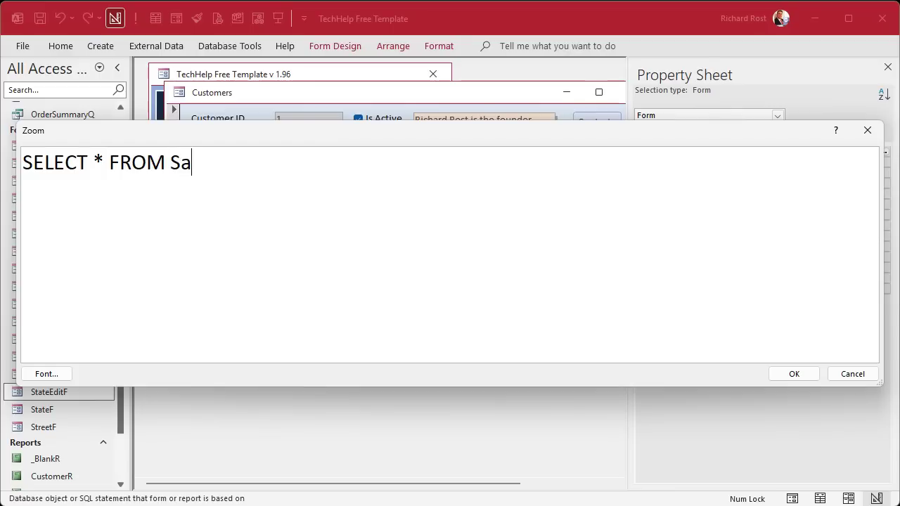
pyautogui.write('ERE ')
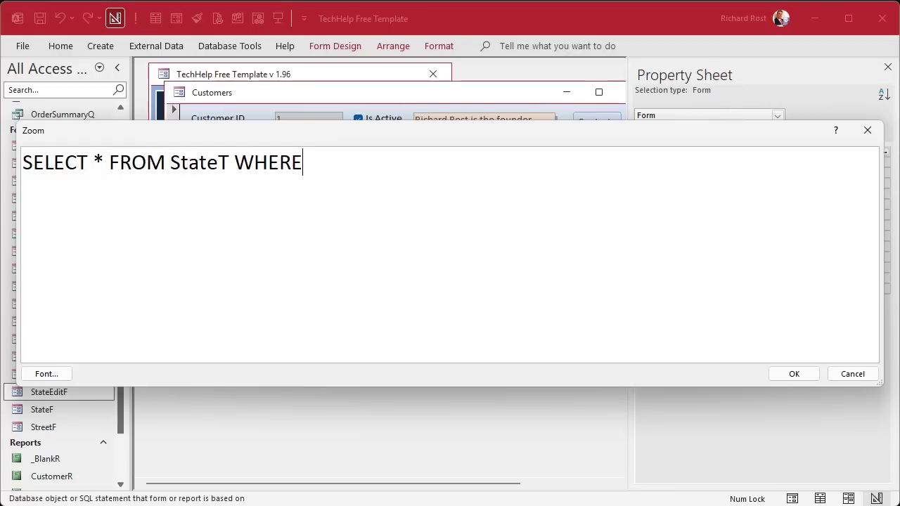
pyautogui.write('CountryID')
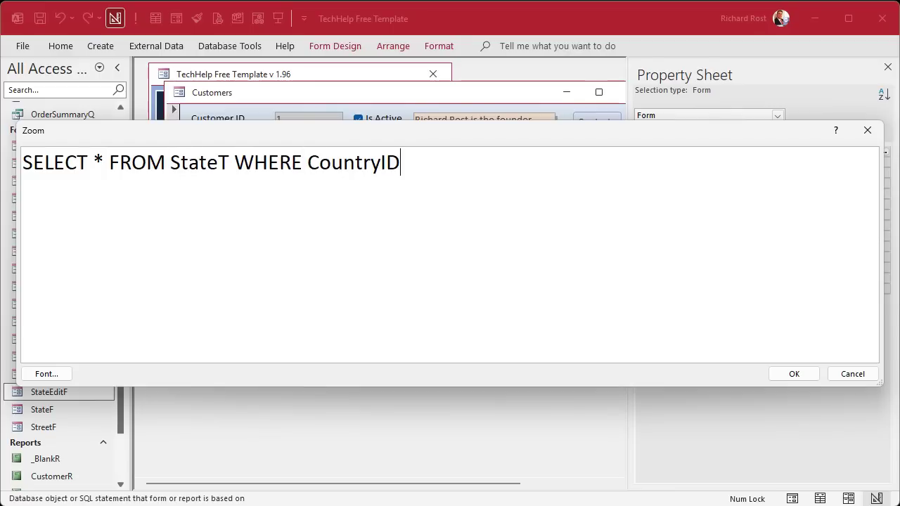
pyautogui.write('=Forms!')
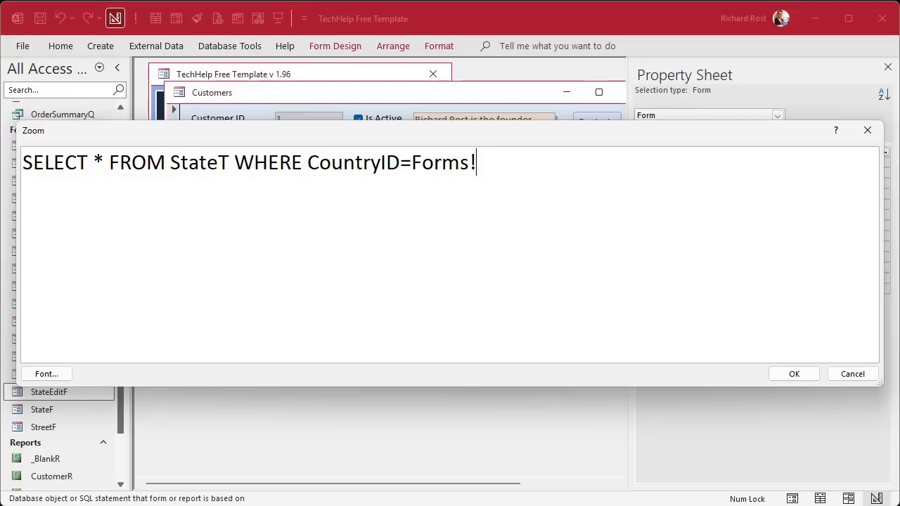
pyautogui.write('CustomerF')
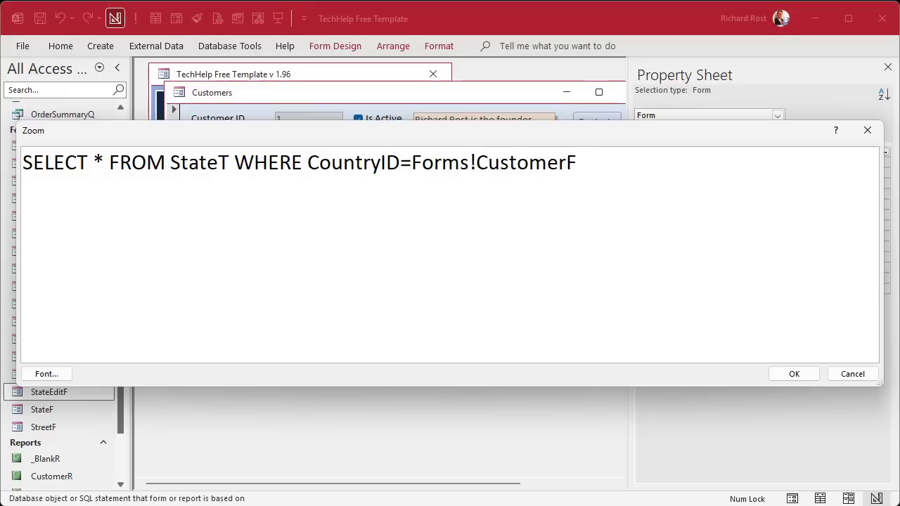
pyautogui.write('!')
pyautogui.write('CountryID')
pyautogui.press('BackSpace')
pyautogui.press('BackSpace')
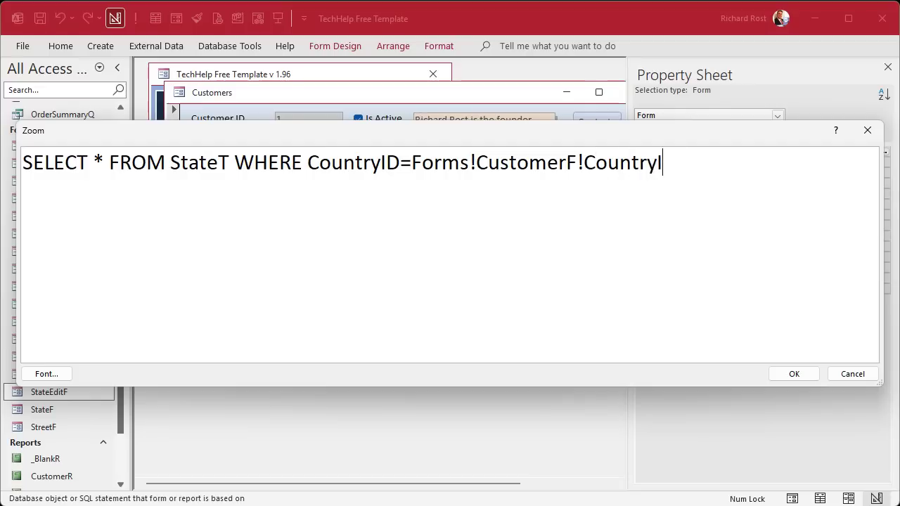
pyautogui.write('Combo')
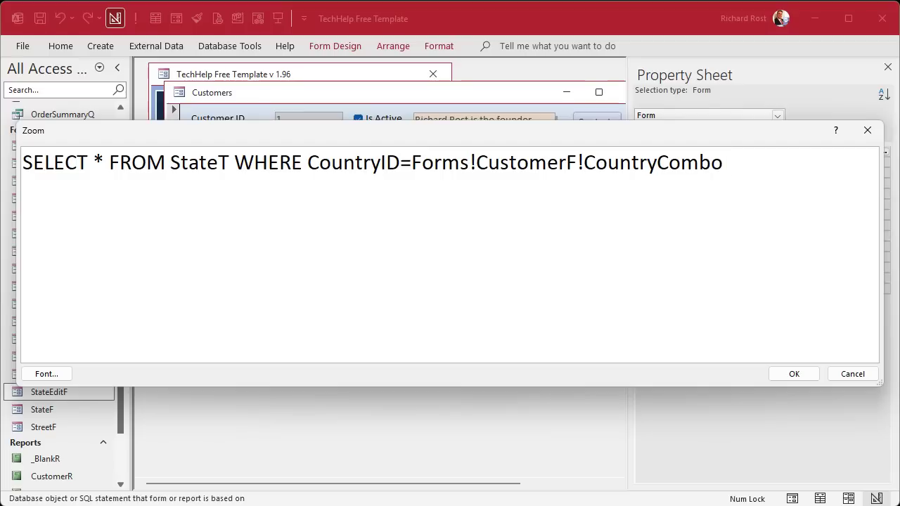
# Step: Append ORDER BY StateName to the record source statement, apply it, and close StateEditF
pyautogui.write('ORDER BY St')
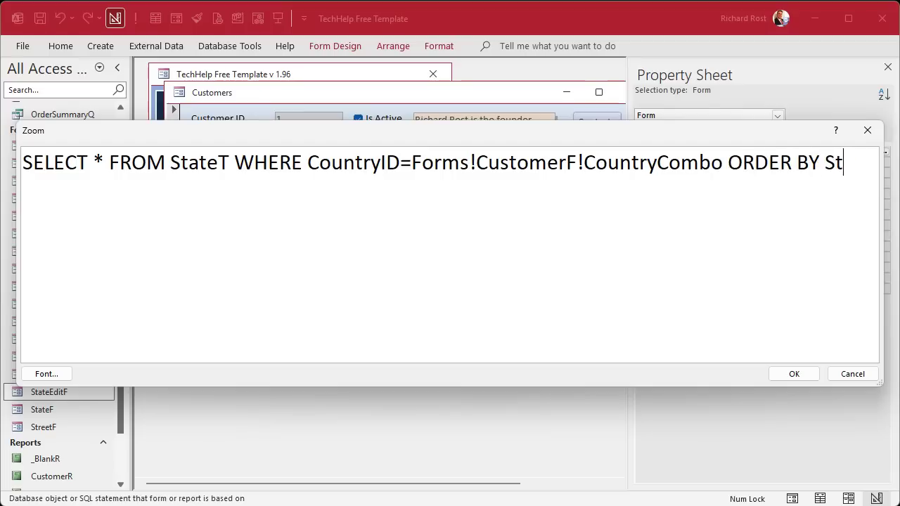
pyautogui.write('ateName')
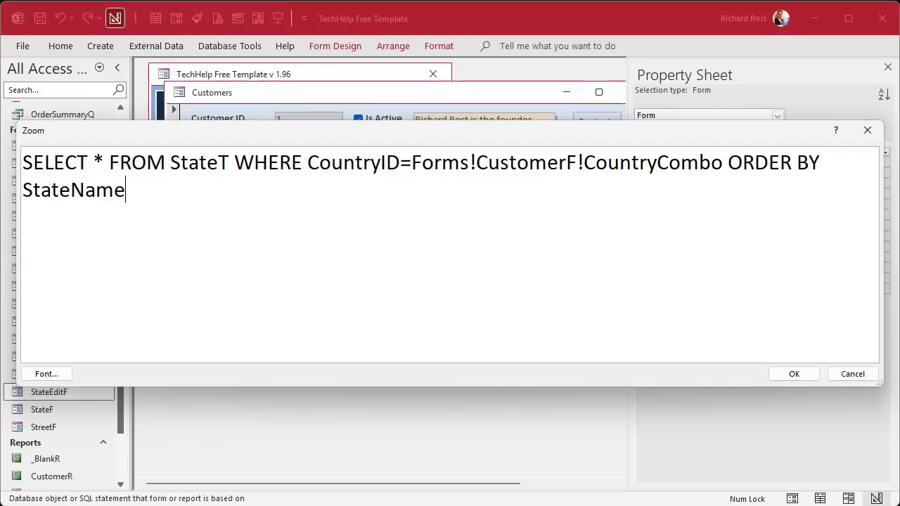
pyautogui.click(803, 374)
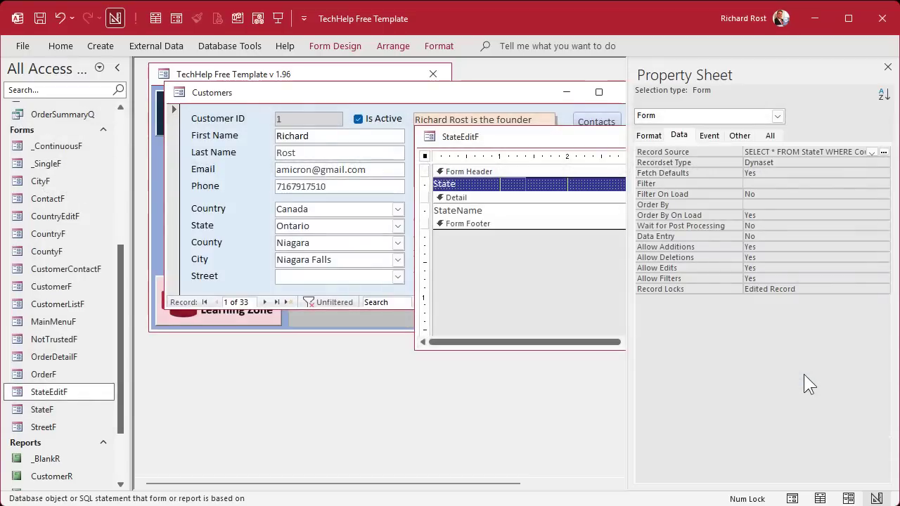
pyautogui.click(887, 67)
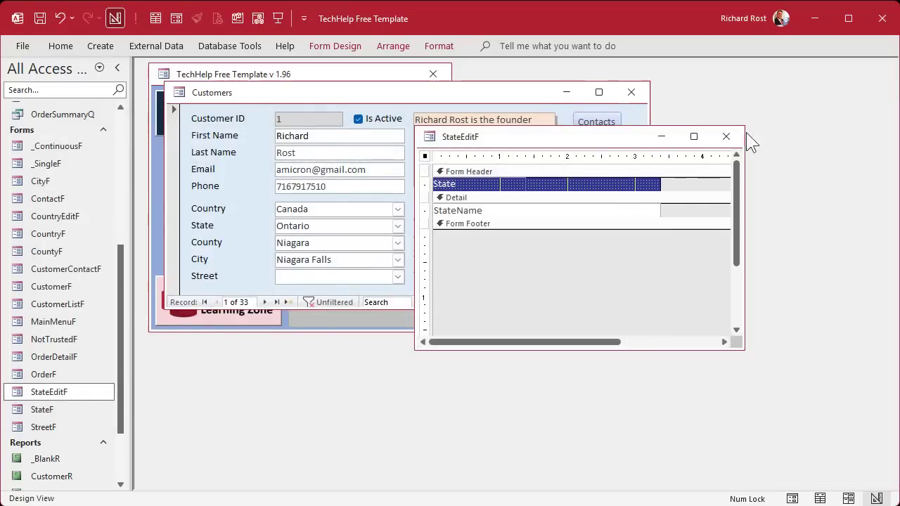
pyautogui.click(747, 136)
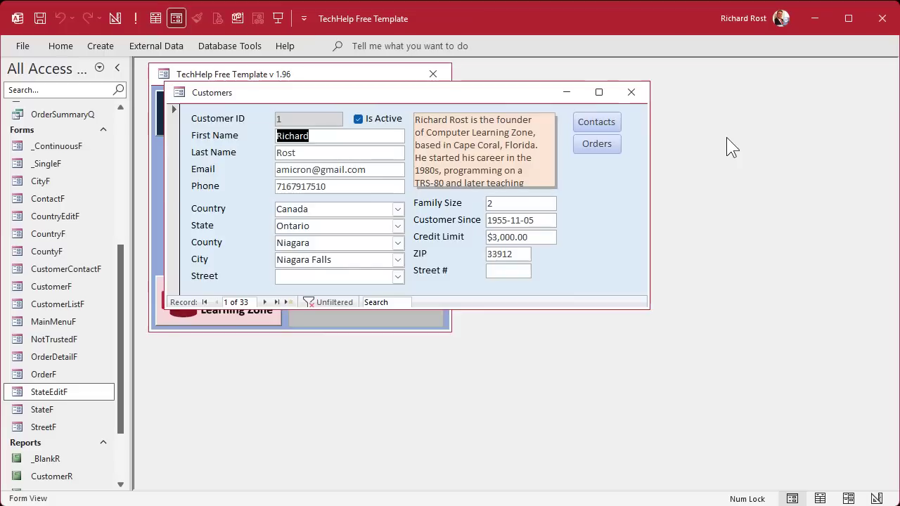
# Step: Set StateCombo's List Items Edit Form to StateEditF in the customer form's design and close the form
pyautogui.click(398, 226)
pyautogui.click(399, 226)
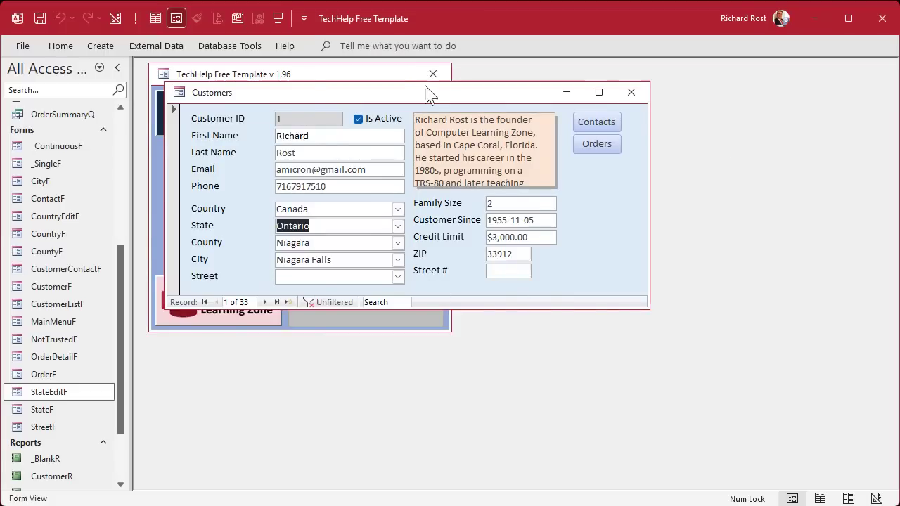
pyautogui.rightClick(426, 92)
pyautogui.click(476, 200)
pyautogui.doubleClick(352, 255)
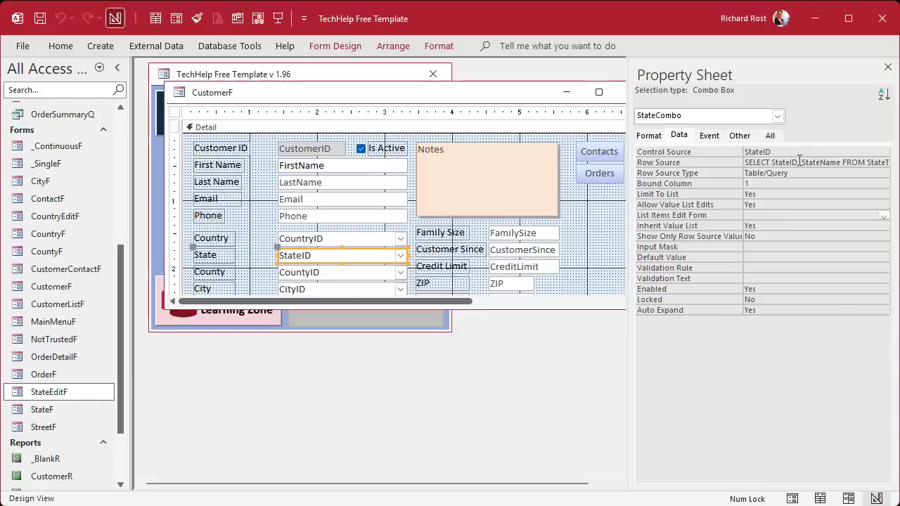
pyautogui.click(802, 212)
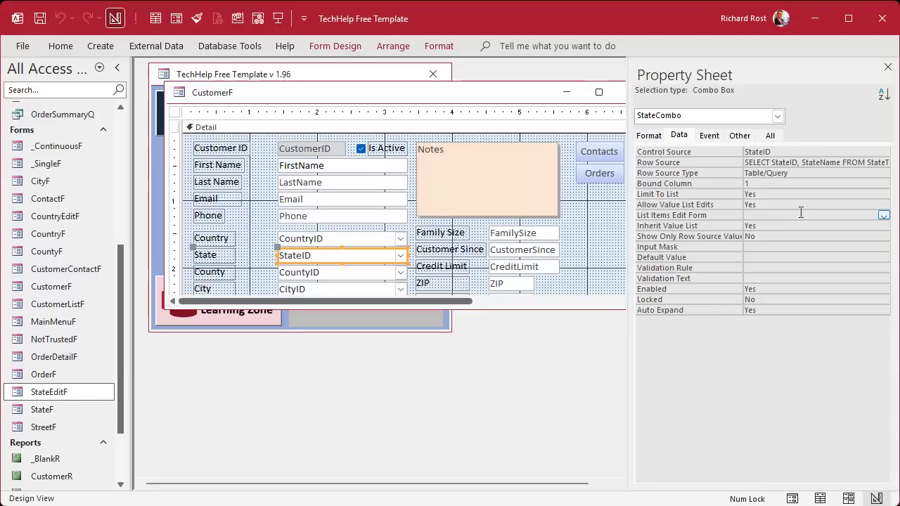
pyautogui.click(883, 216)
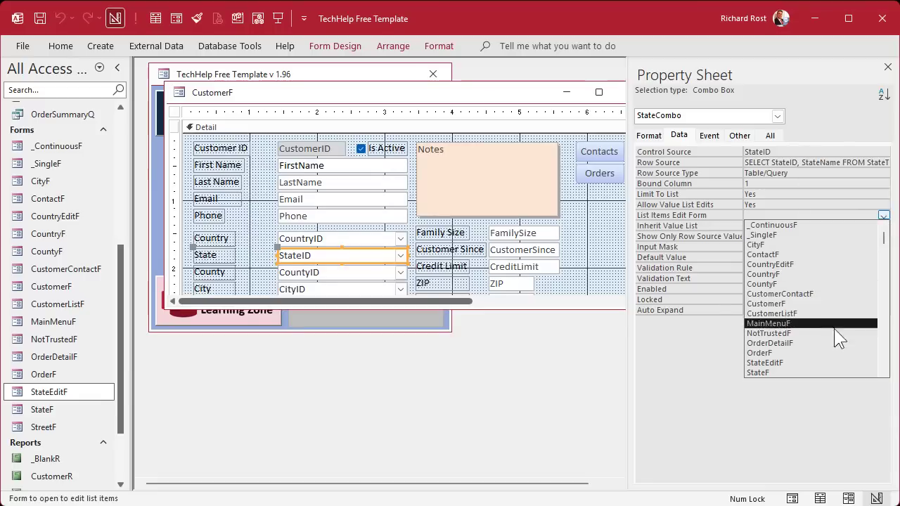
pyautogui.click(830, 363)
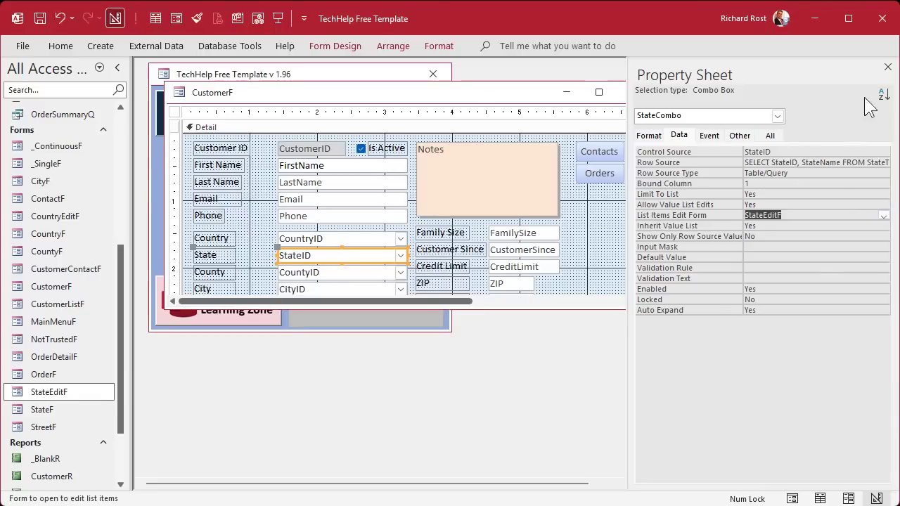
pyautogui.click(887, 67)
pyautogui.click(630, 92)
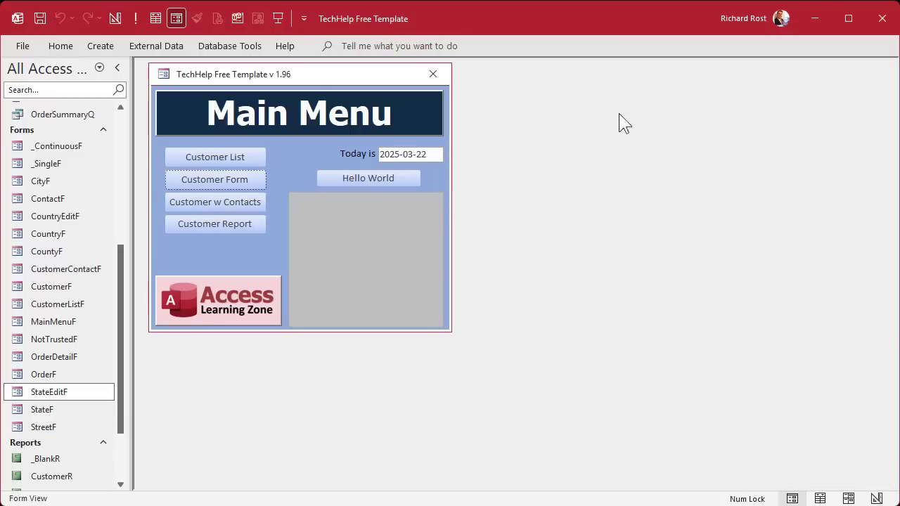
# Step: Open the customer form, add a test state XXXXX through the State combo box's list items edit form, and close that form
pyautogui.click(226, 182)
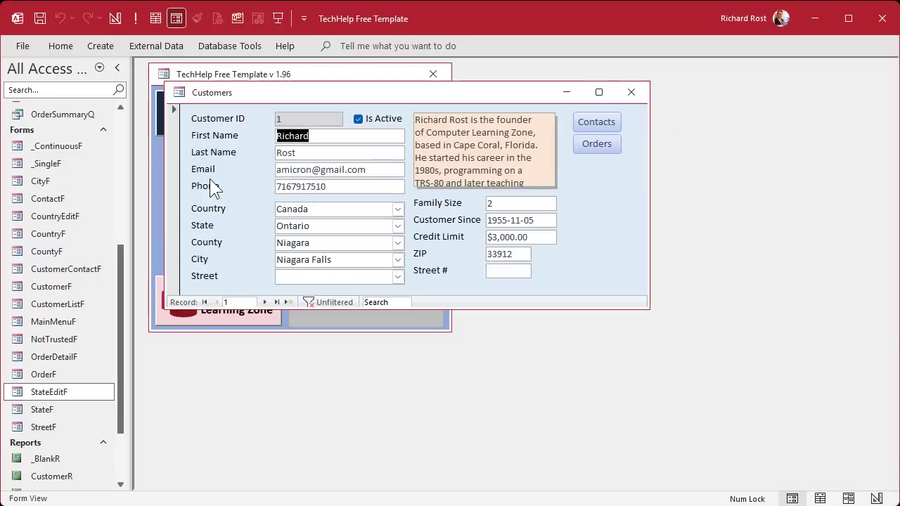
pyautogui.click(398, 227)
pyautogui.click(286, 287)
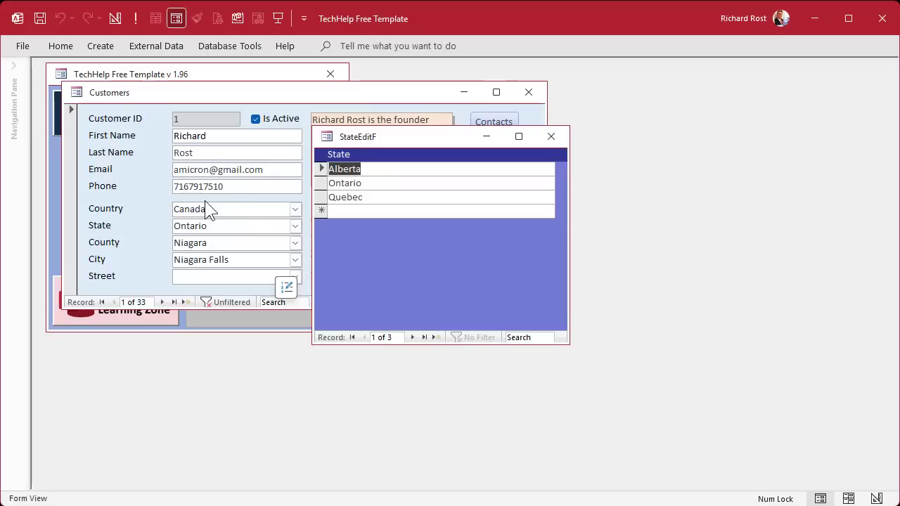
pyautogui.click(402, 211)
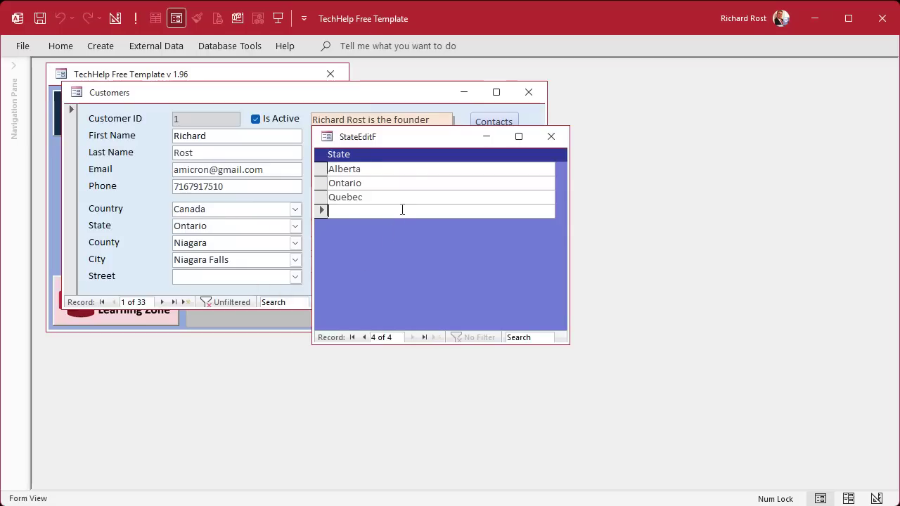
pyautogui.write('XXXXX')
pyautogui.press('Return')
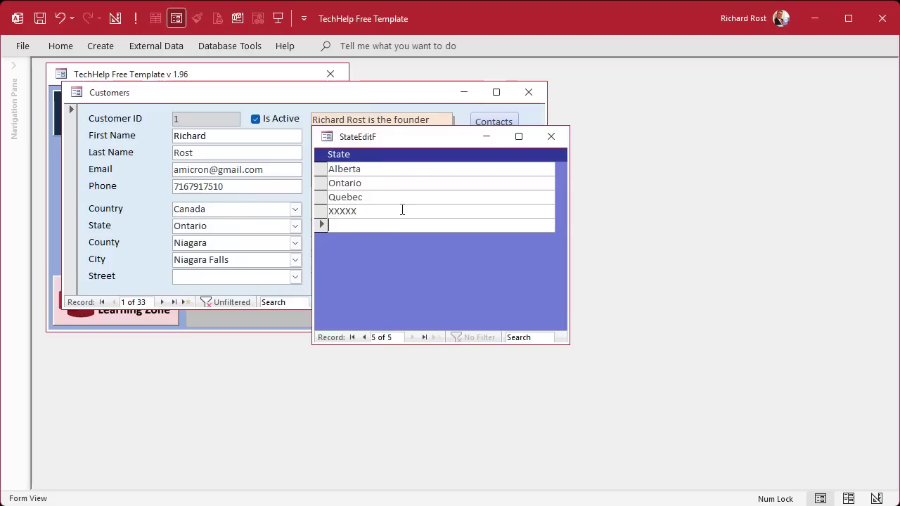
pyautogui.click(550, 137)
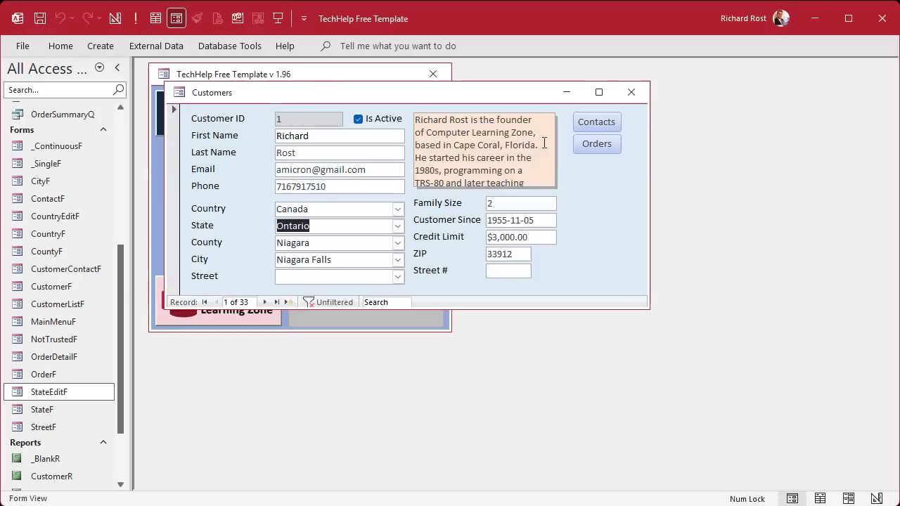
# Step: Reopen the State combo box's list items edit form to check for the XXXXX entry, and close it
pyautogui.click(397, 226)
pyautogui.click(285, 287)
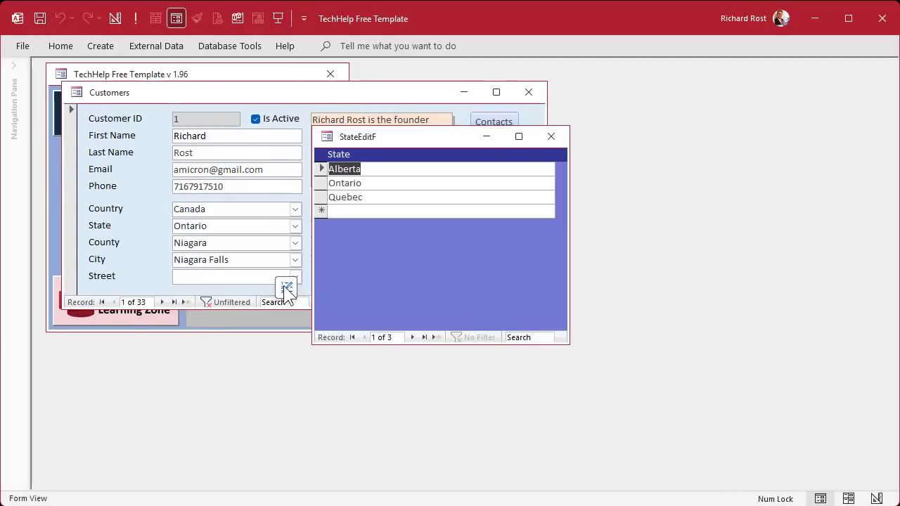
pyautogui.click(551, 136)
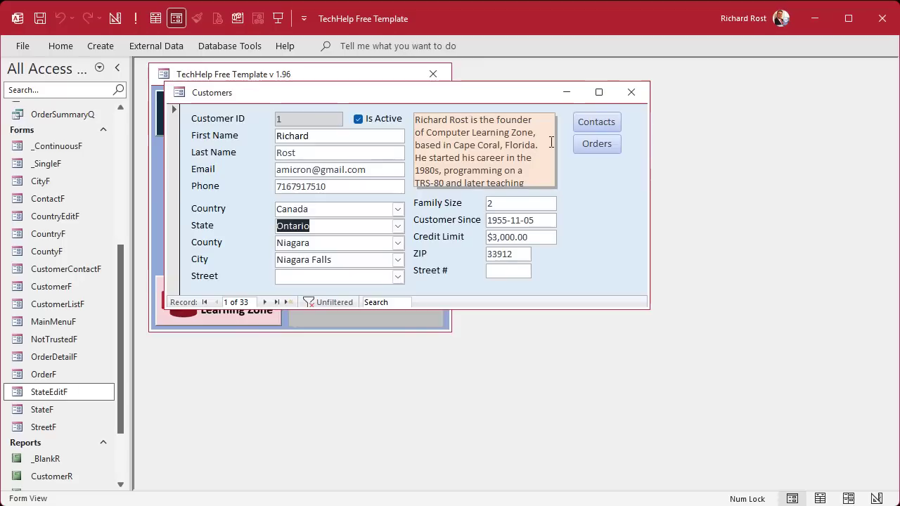
# Step: Open the StateT table, delete the XXXXX record with CountryID 0, and close the table
pyautogui.scroll(5, 123, 131)
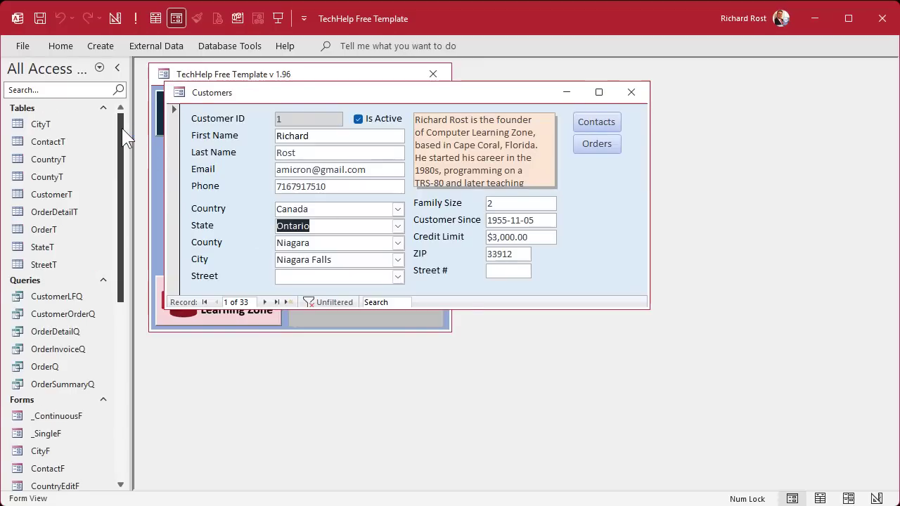
pyautogui.click(51, 250)
pyautogui.doubleClick(51, 250)
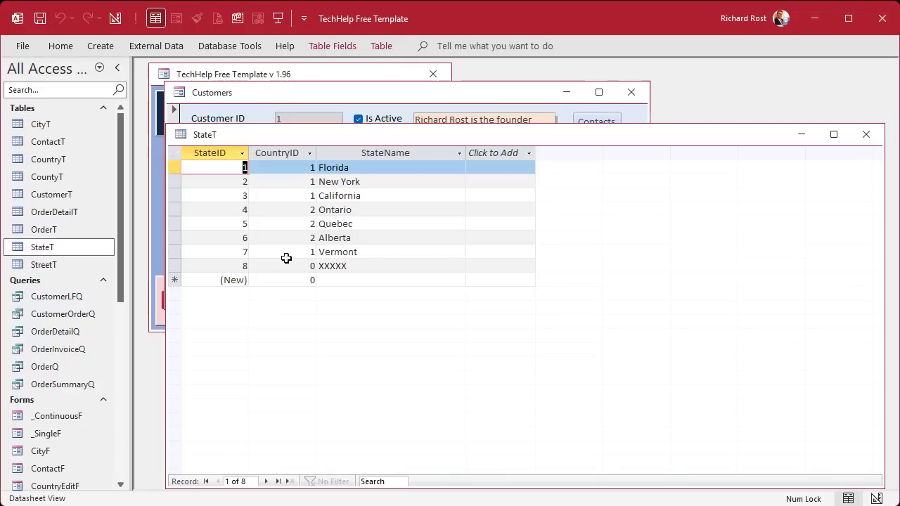
pyautogui.click(347, 264)
pyautogui.click(305, 265)
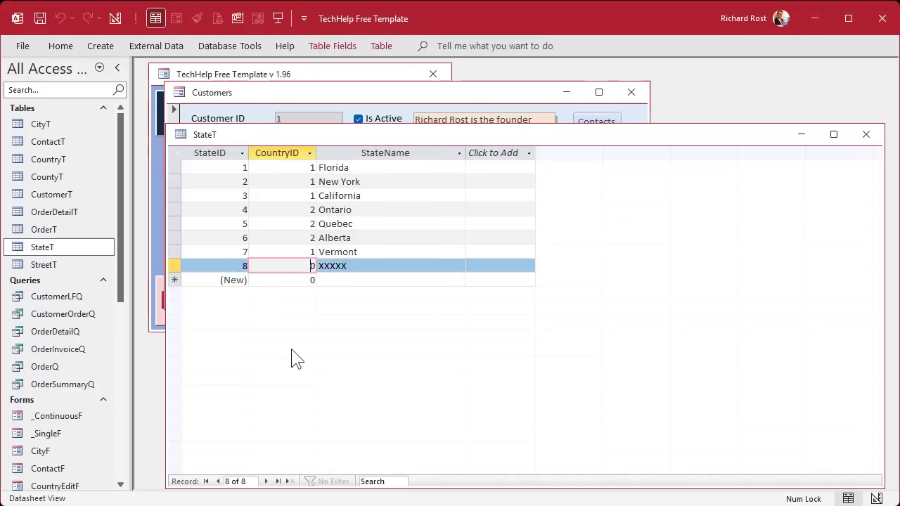
pyautogui.click(175, 266)
pyautogui.press('Delete')
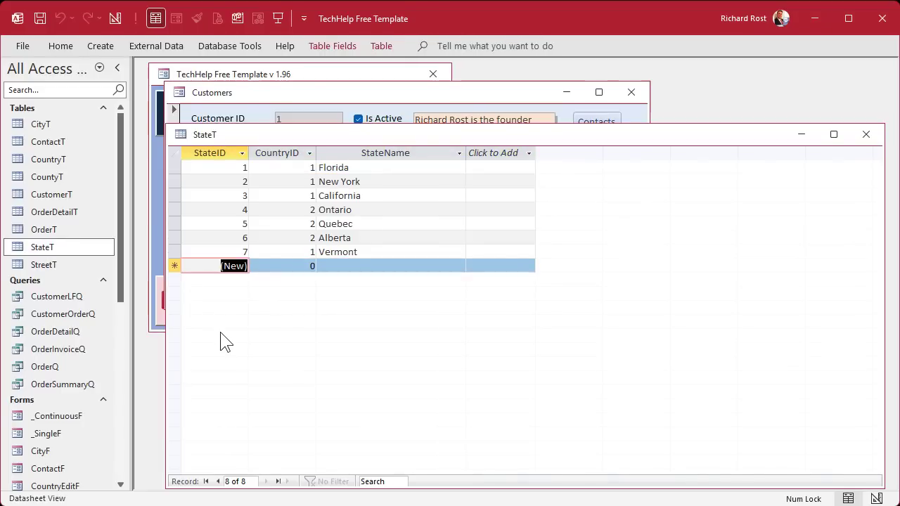
pyautogui.click(866, 135)
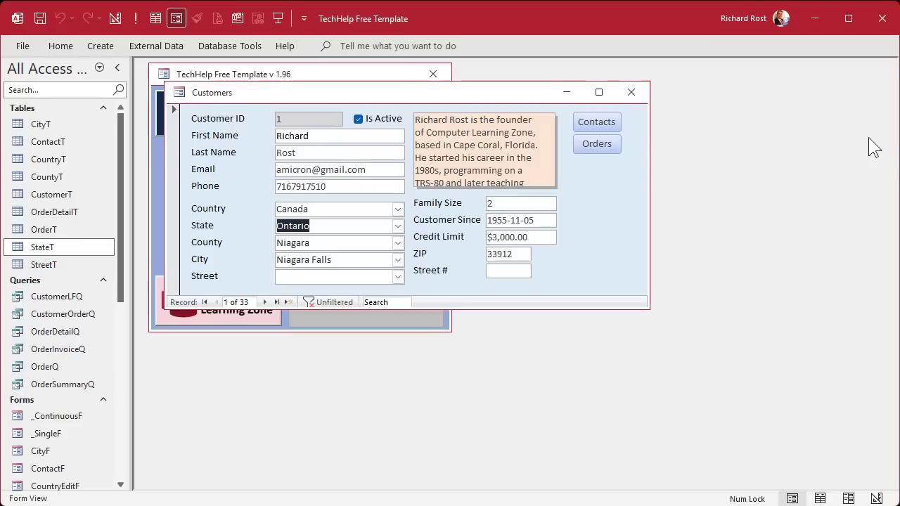
# Step: Bring up the list items edit form for State to review its records without a country field, and close it
pyautogui.click(395, 227)
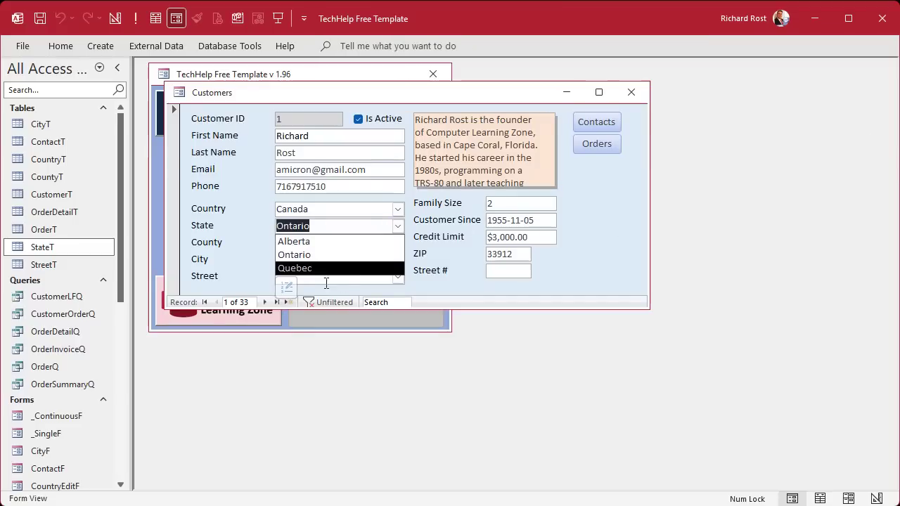
pyautogui.click(288, 287)
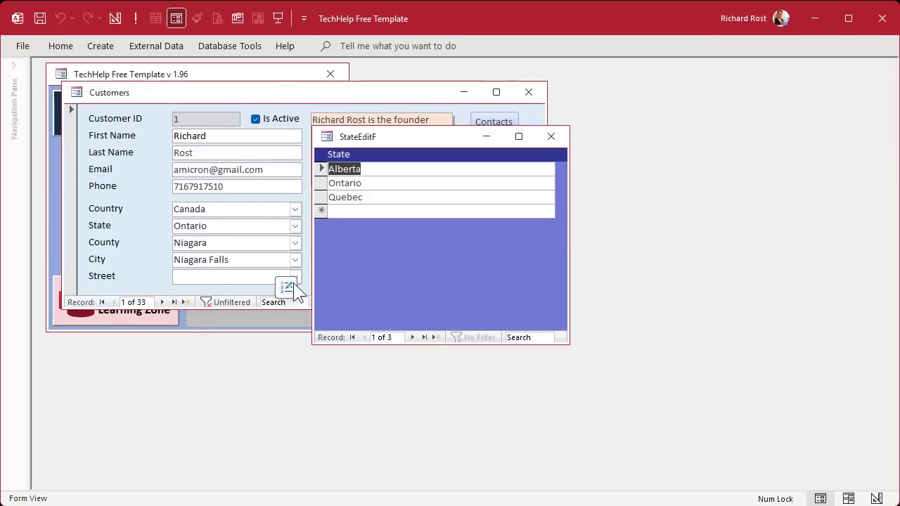
pyautogui.click(551, 136)
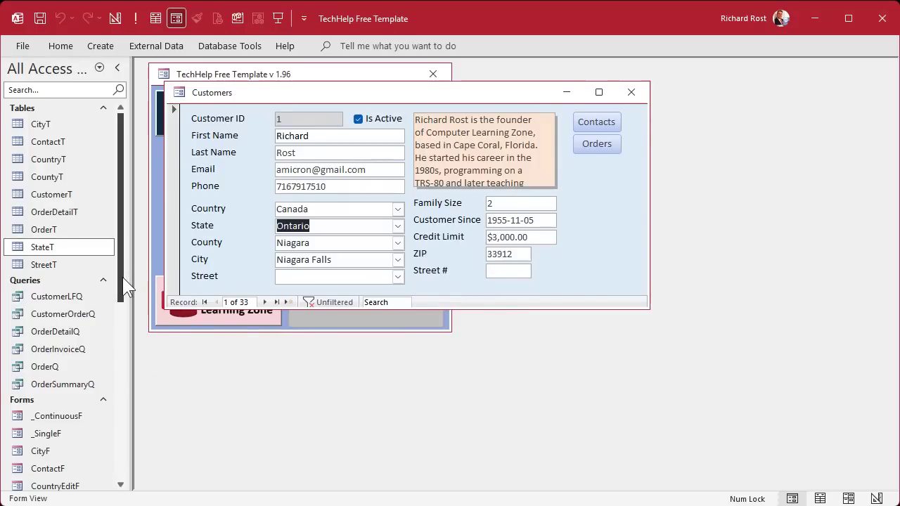
# Step: Open StateEditF in Design View and add the existing CountryID field to its form header
pyautogui.scroll(-6, 81, 422)
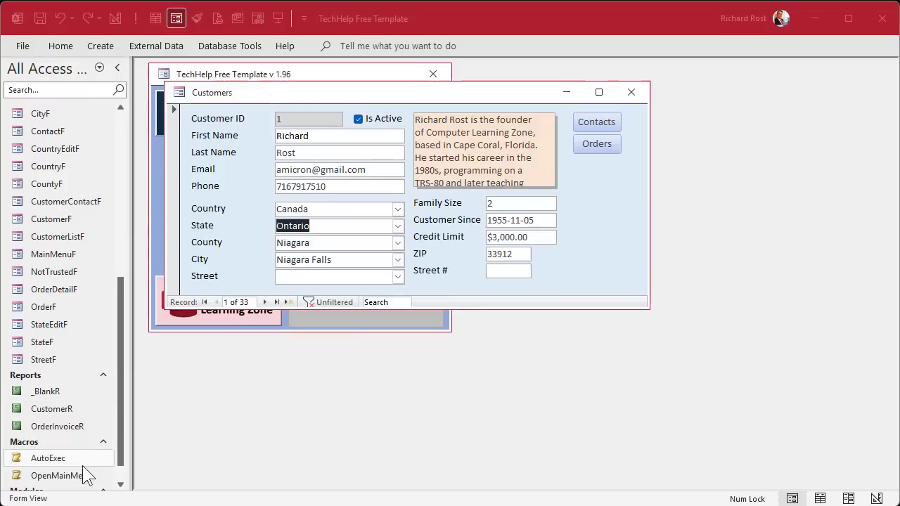
pyautogui.rightClick(70, 325)
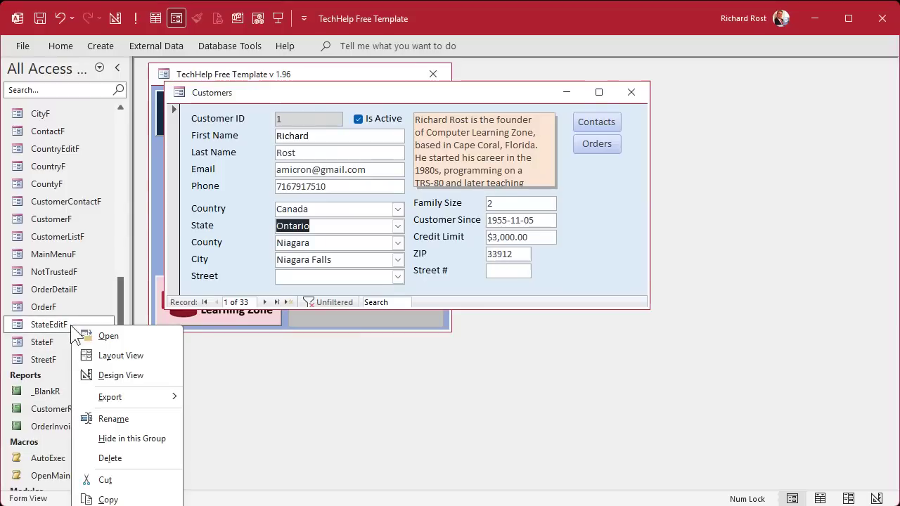
pyautogui.click(125, 372)
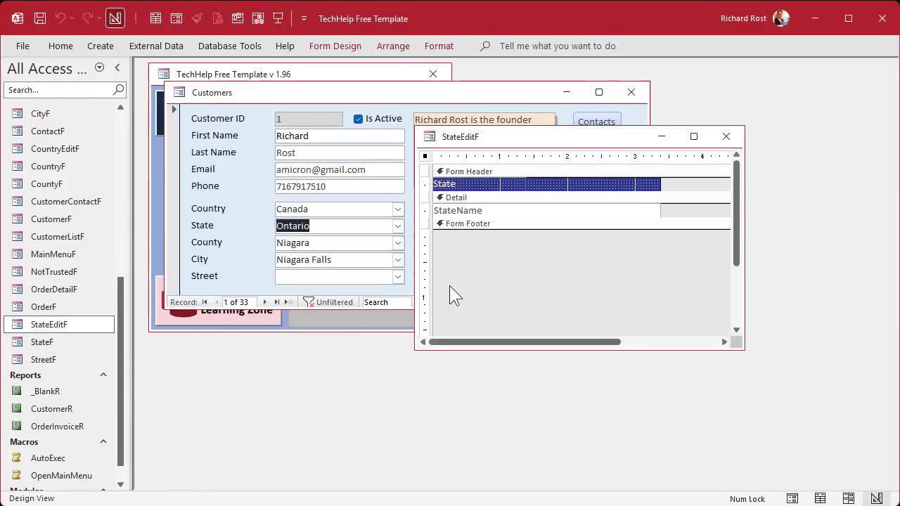
pyautogui.doubleClick(345, 47)
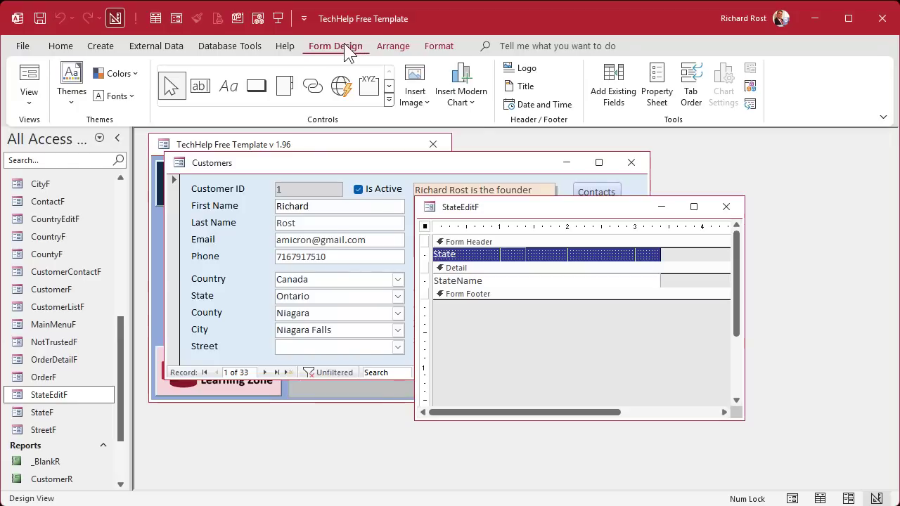
pyautogui.click(611, 92)
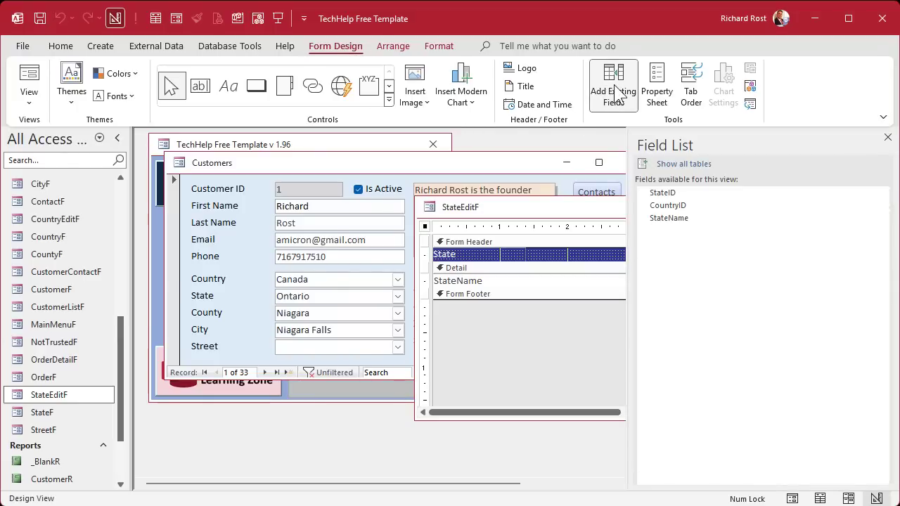
pyautogui.moveTo(680, 205); pyautogui.dragTo(552, 255)
# Step: Delete CountryID's attached label and place the CountryID text box flush with the form header's top edge, about 1.75" from the form's edge
pyautogui.click(494, 261)
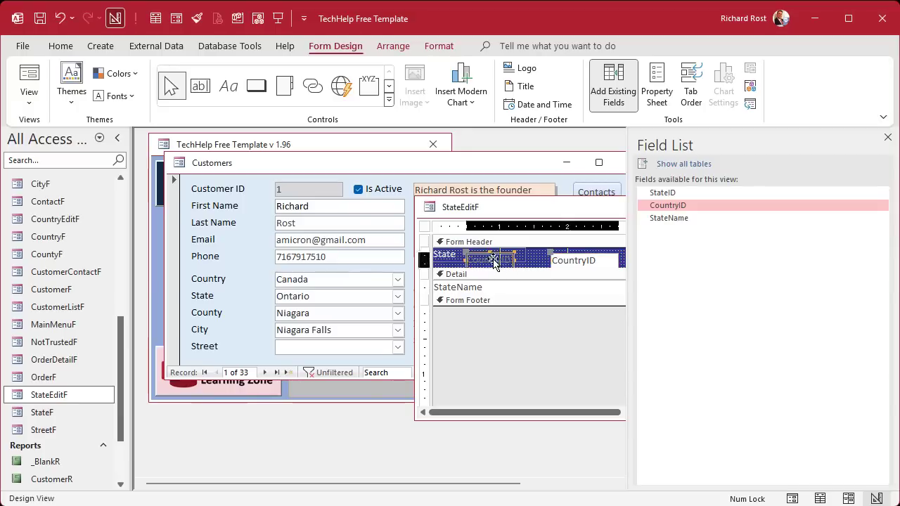
pyautogui.moveTo(527, 207); pyautogui.dragTo(356, 209)
pyautogui.moveTo(416, 259); pyautogui.dragTo(462, 249)
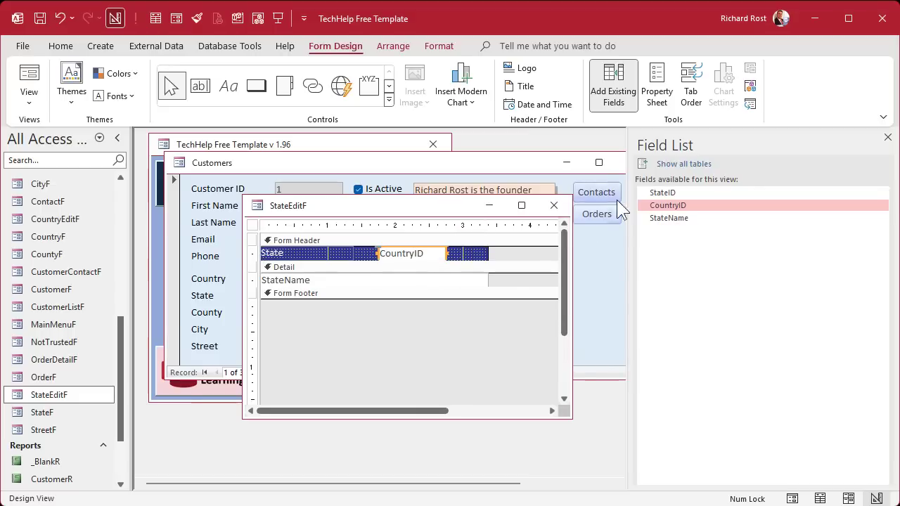
pyautogui.click(887, 137)
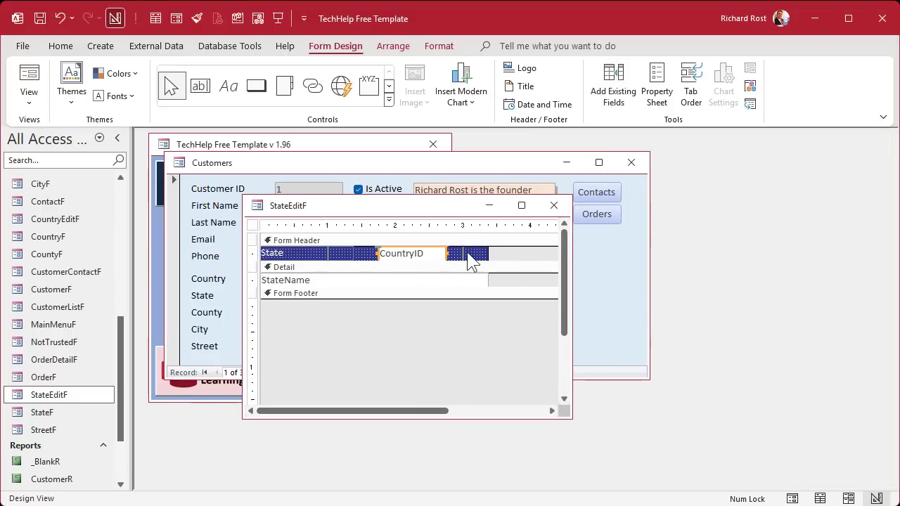
# Step: Set the CountryID text box's Visible property to No and give it a red background
pyautogui.press('F4')
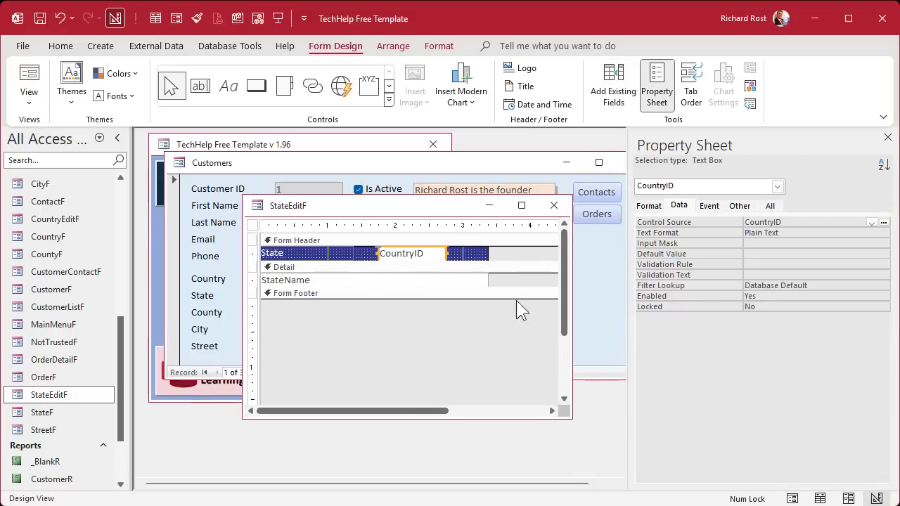
pyautogui.click(659, 206)
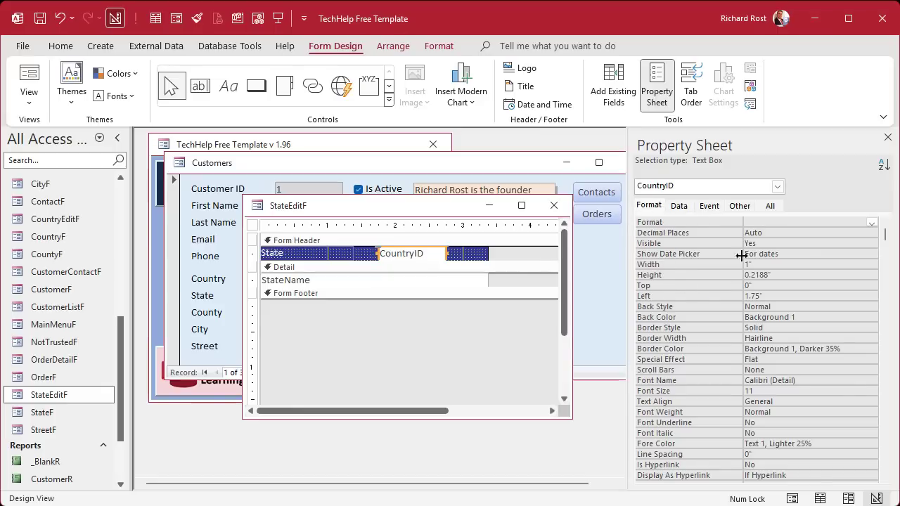
pyautogui.doubleClick(777, 244)
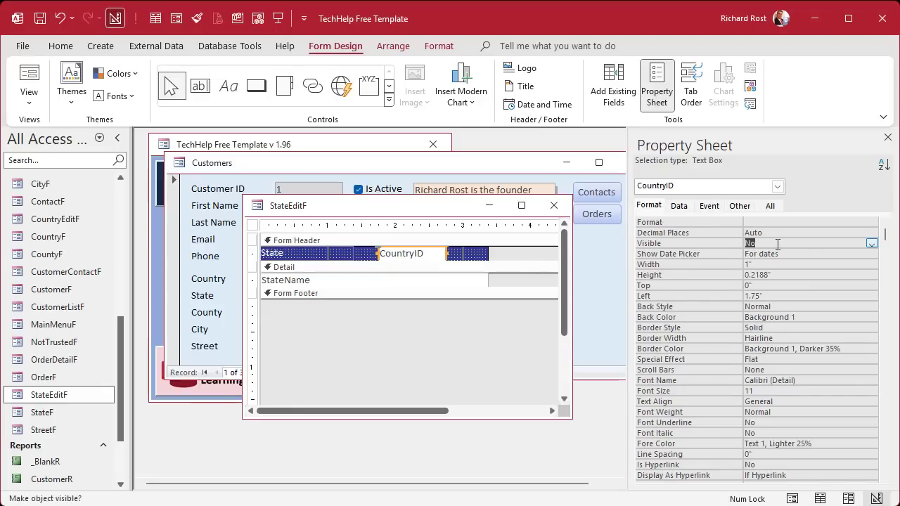
pyautogui.click(439, 46)
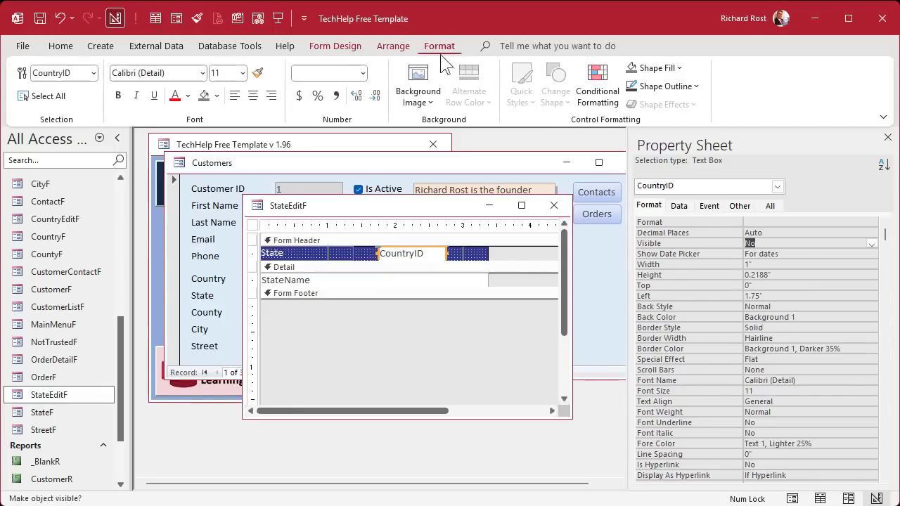
pyautogui.click(216, 96)
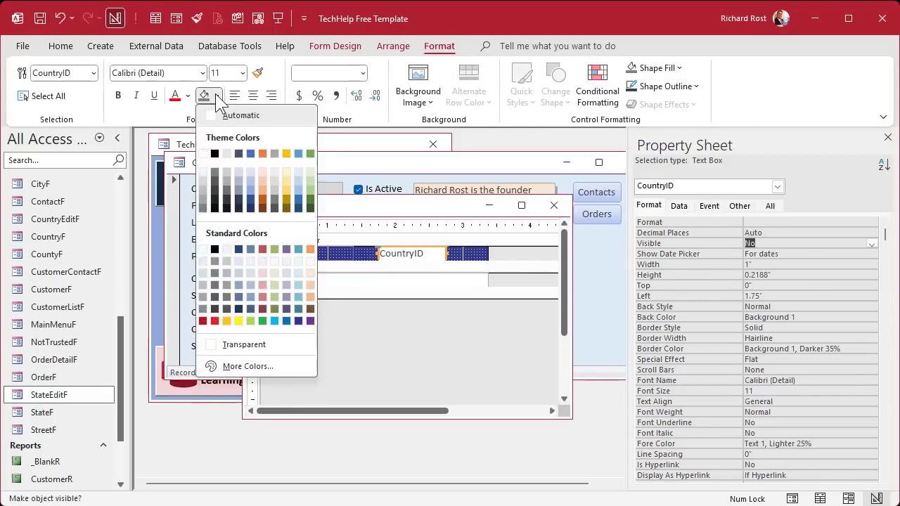
pyautogui.click(212, 318)
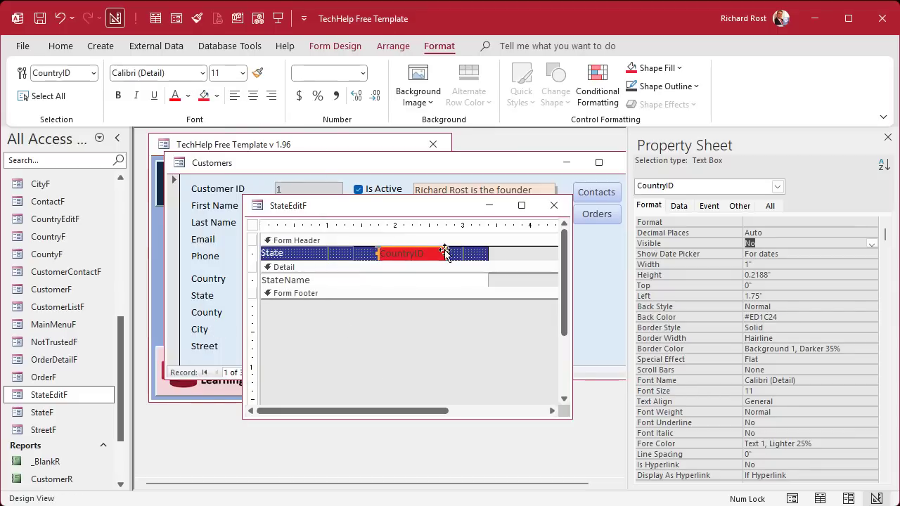
# Step: Set the CountryID text box's Default Value to =Forms!CustomerF!CountryCombo
pyautogui.click(678, 206)
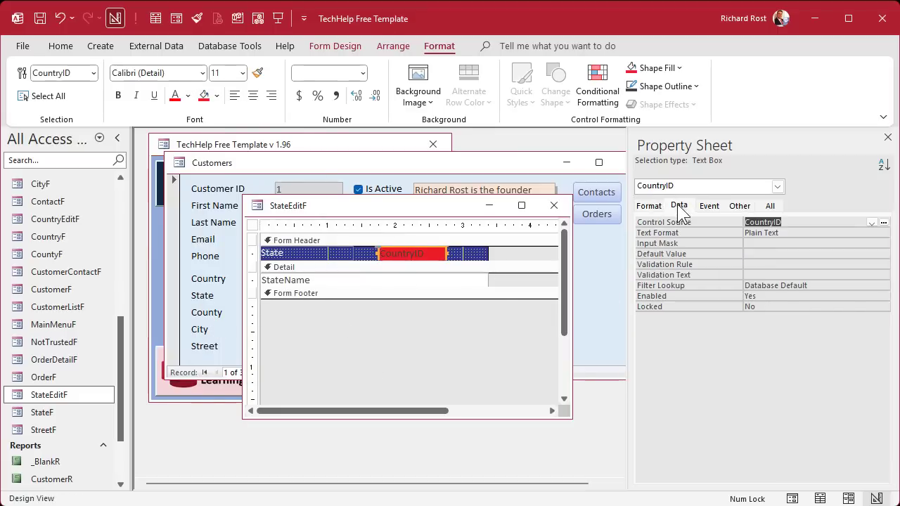
pyautogui.click(752, 254)
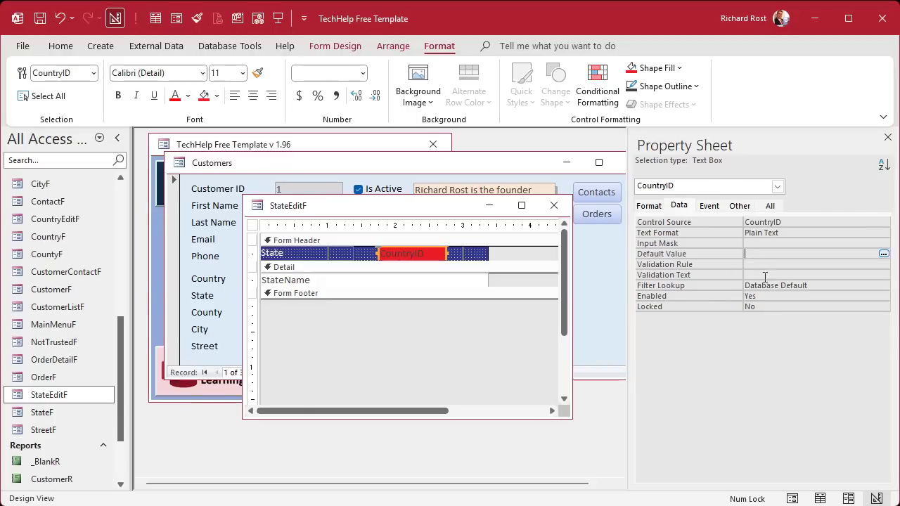
pyautogui.write('=Forms!CustomerF!Cust')
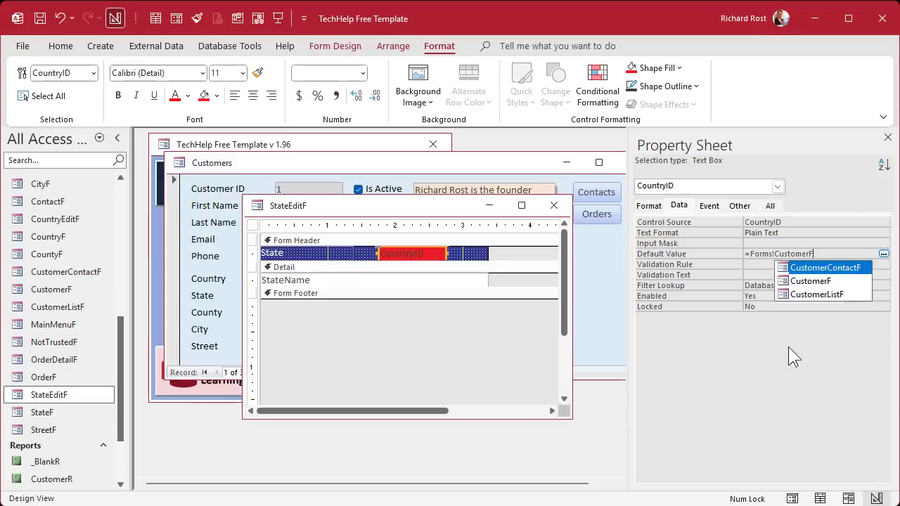
pyautogui.press('BackSpace')
pyautogui.press('BackSpace')
pyautogui.press('BackSpace')
pyautogui.press('BackSpace')
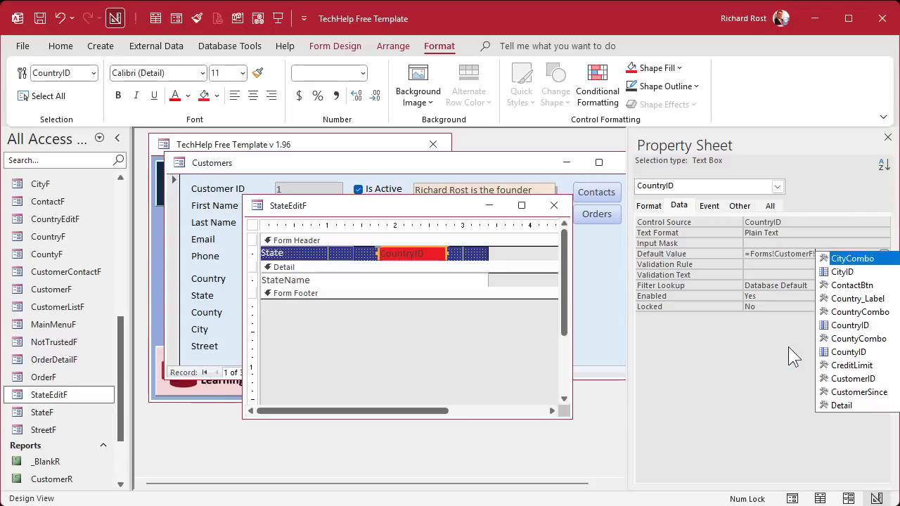
pyautogui.write('Country')
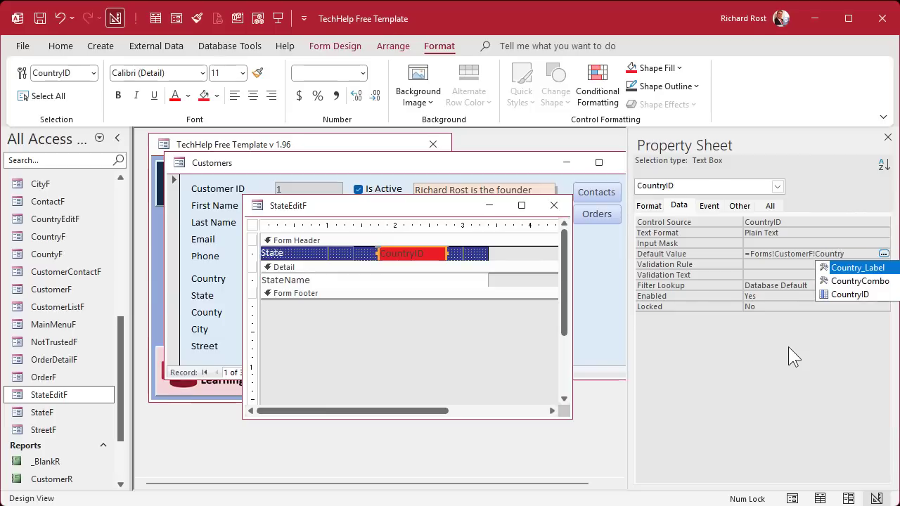
pyautogui.press('Down')
pyautogui.press('Return')
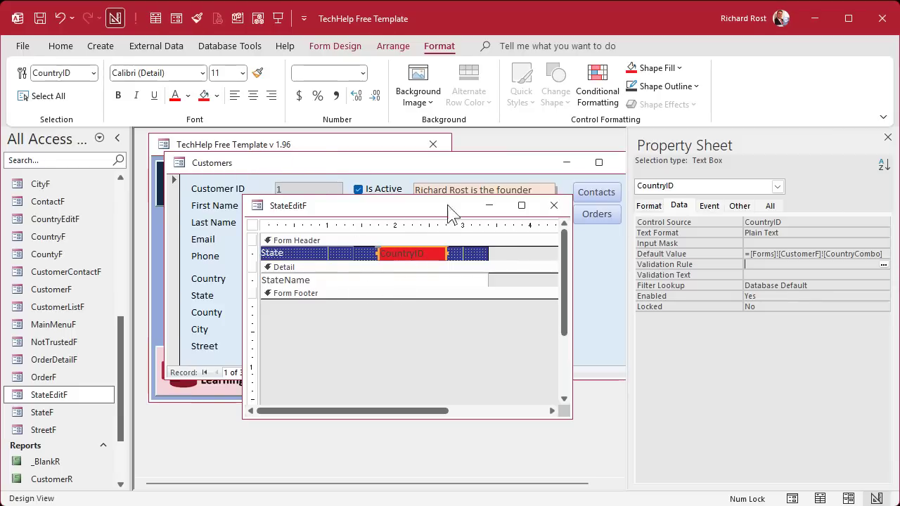
# Step: Close StateEditF's design and add New Brunswick as a new state through the edit form of the customer form's State combo box
pyautogui.click(554, 205)
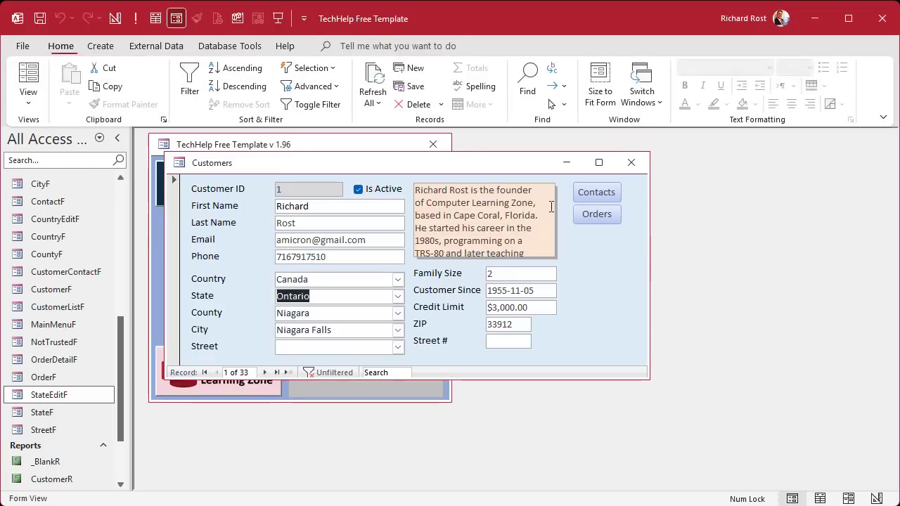
pyautogui.click(397, 297)
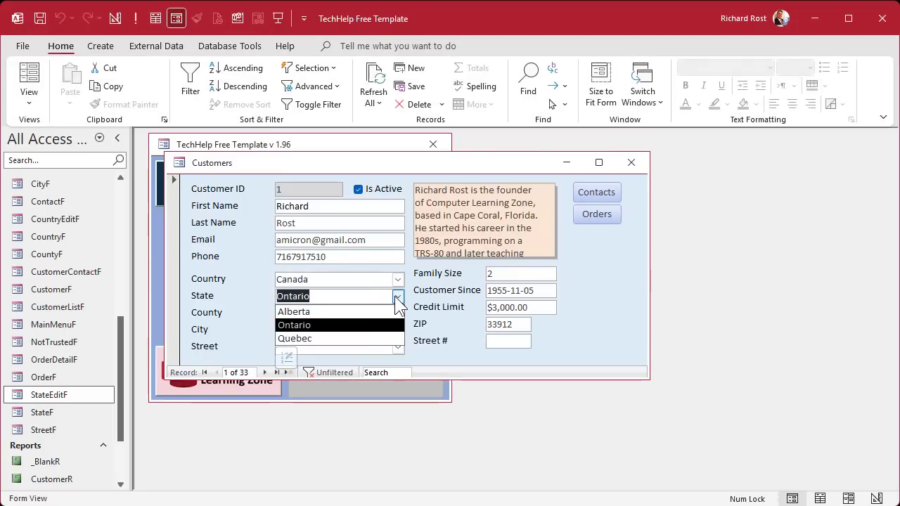
pyautogui.click(284, 358)
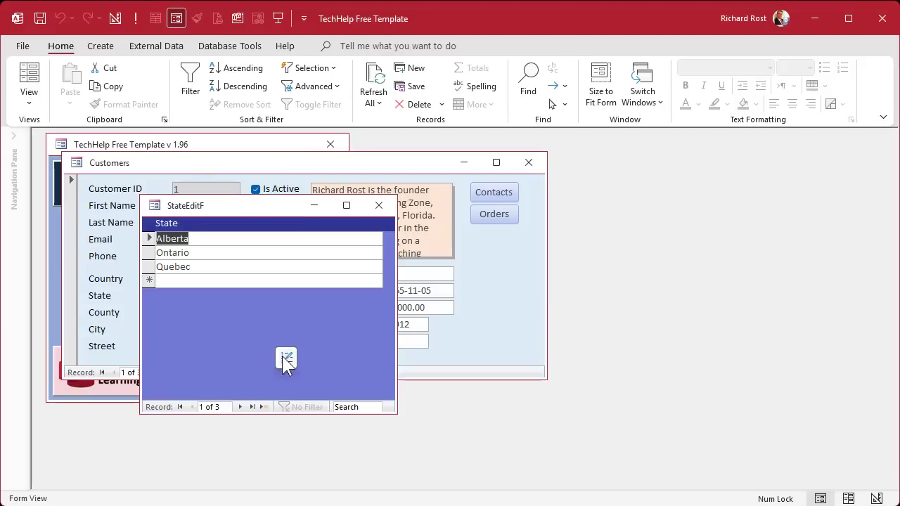
pyautogui.click(221, 280)
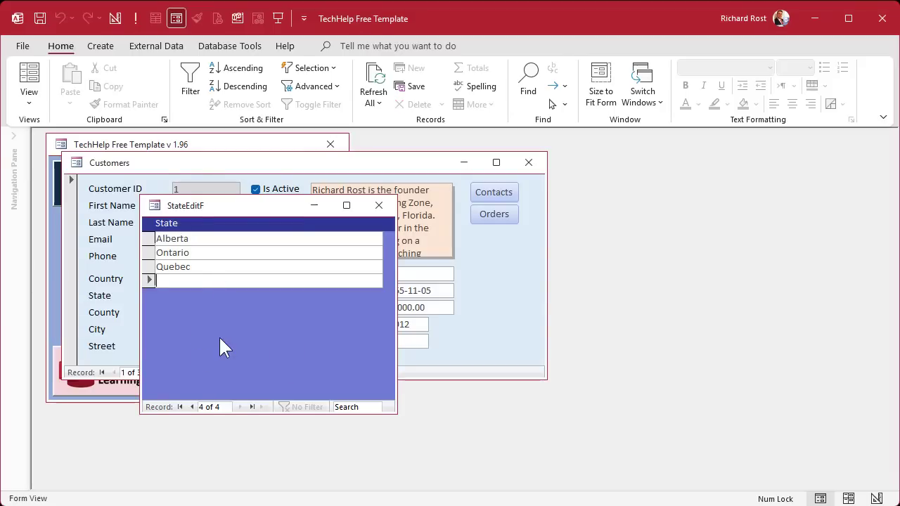
pyautogui.write('New Brunswick')
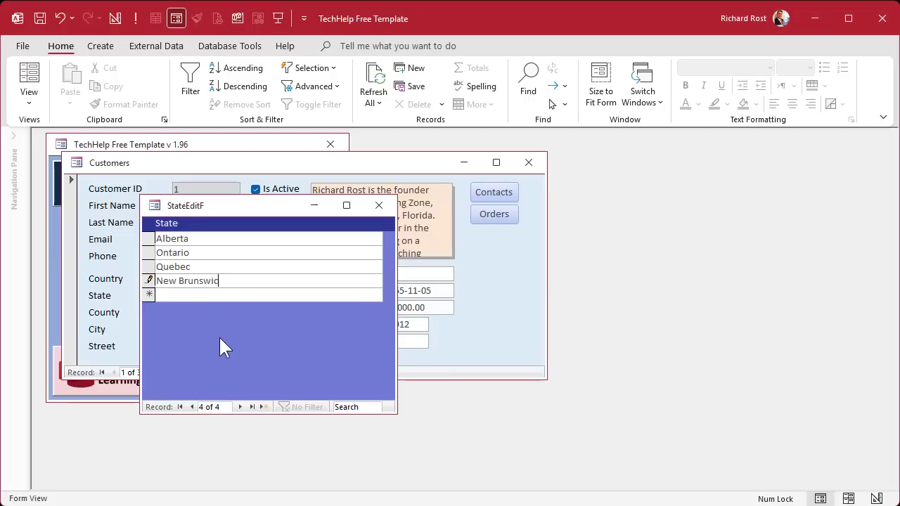
pyautogui.press('Return')
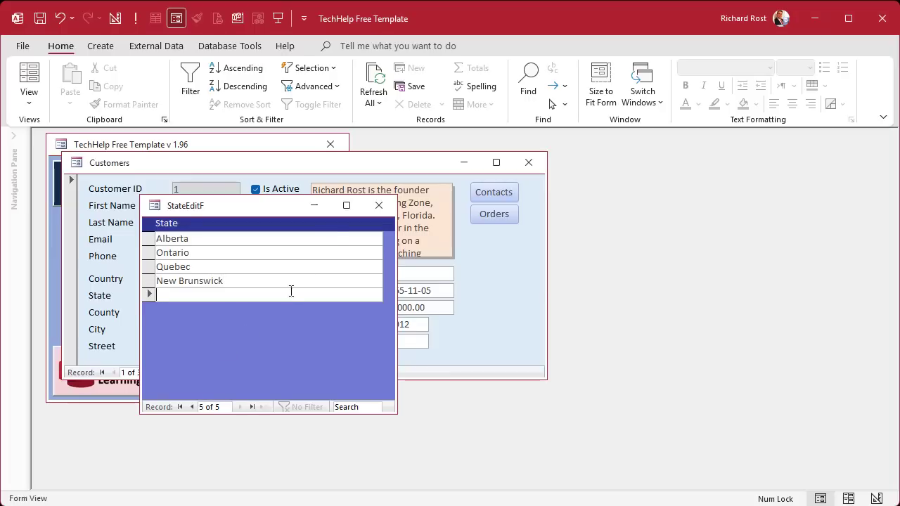
# Step: Close the state edit form and check the customer form's State list for the new entry
pyautogui.click(379, 205)
pyautogui.click(397, 297)
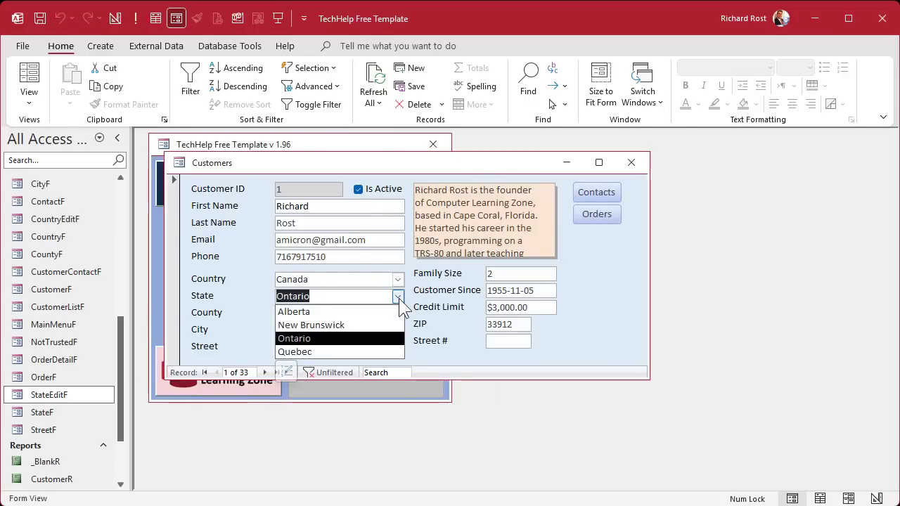
pyautogui.click(624, 305)
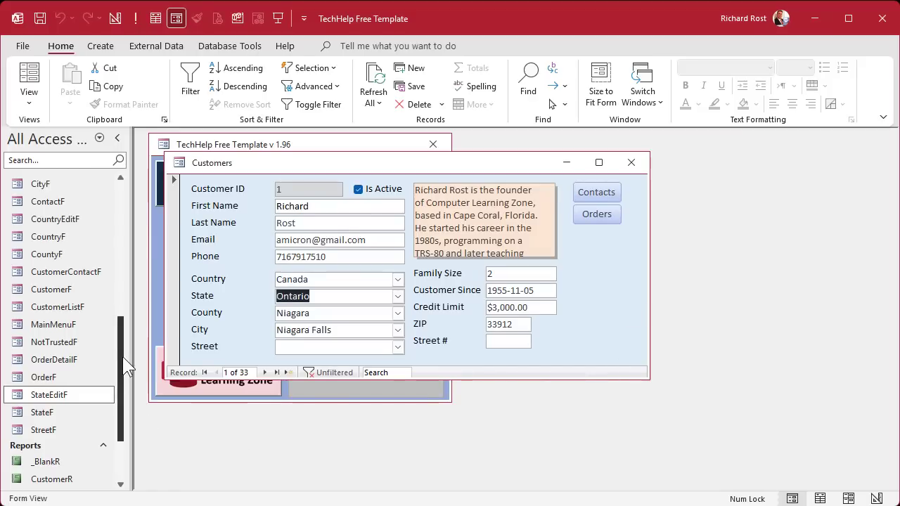
# Step: Duplicate the CountyF form as CountyEditF
pyautogui.click(58, 257)
pyautogui.hotkey('ctrl', 'v')
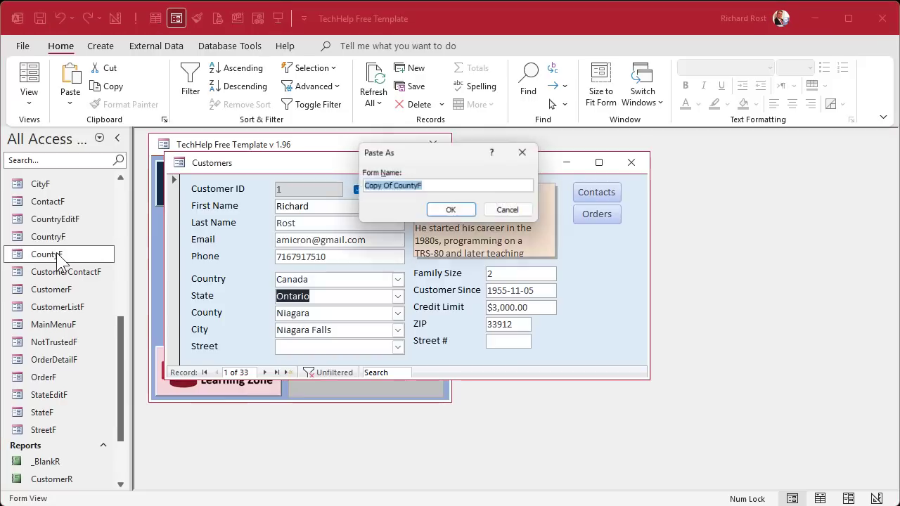
pyautogui.write('CountyEditF')
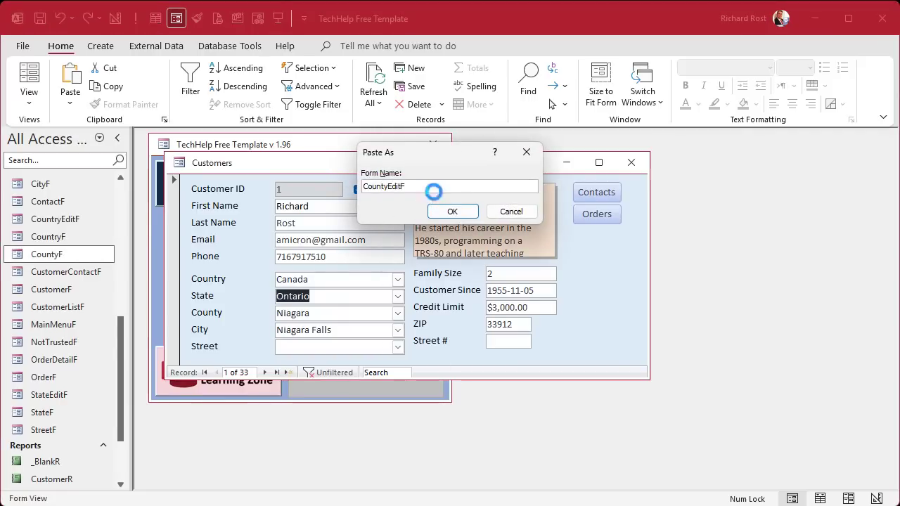
pyautogui.press('Return')
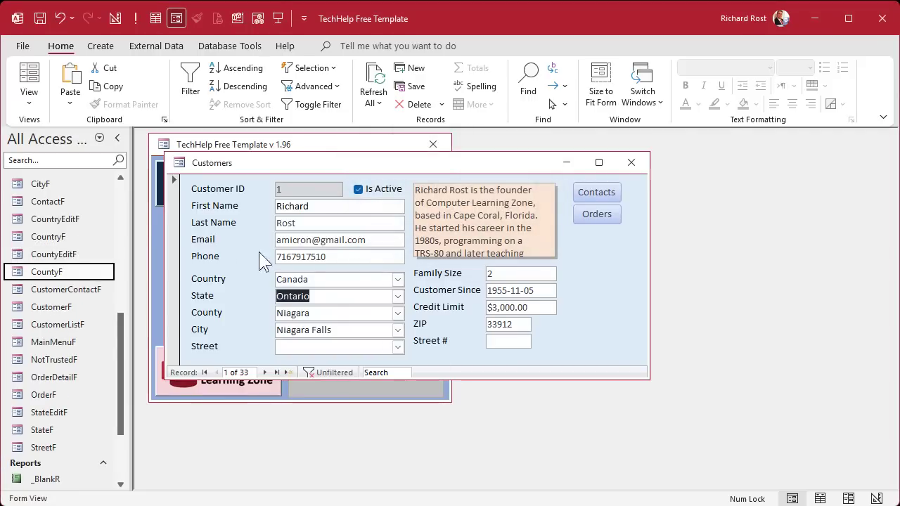
# Step: Open CountyEditF in Design View, delete the city subform from its form footer and collapse the empty footer
pyautogui.rightClick(62, 254)
pyautogui.click(99, 303)
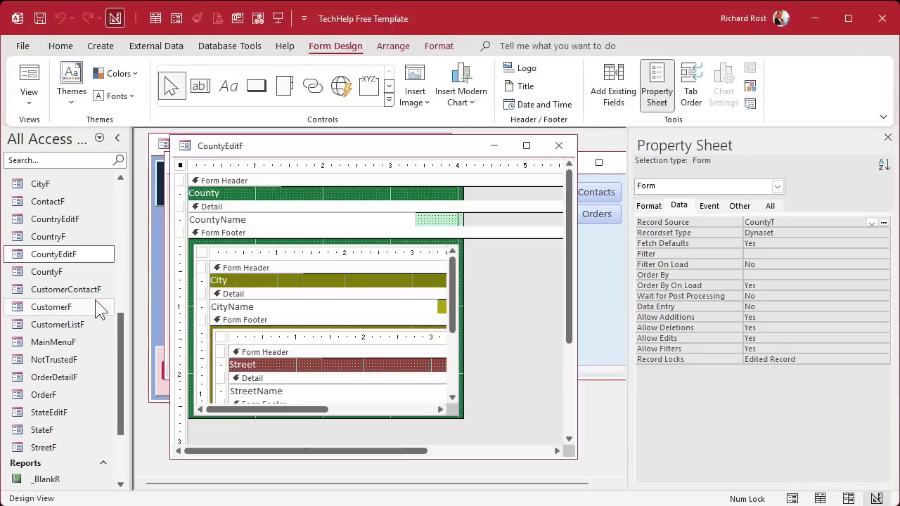
pyautogui.click(222, 246)
pyautogui.press('Delete')
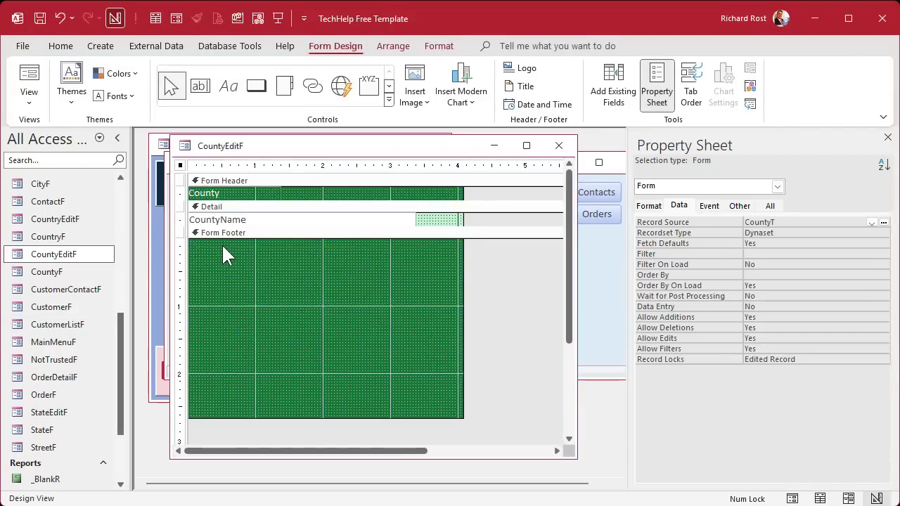
pyautogui.moveTo(316, 416); pyautogui.dragTo(337, 228)
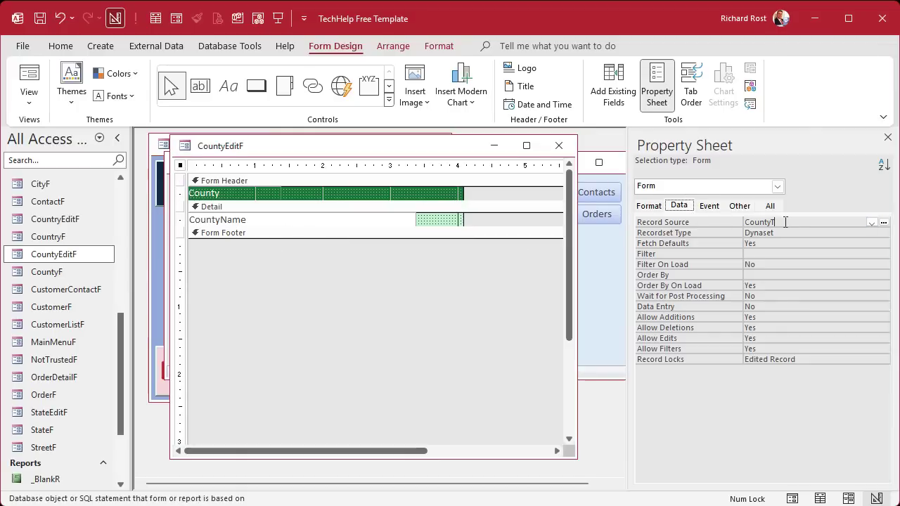
# Step: Set CountyEditF's Record Source to SELECT * FROM CountyT WHERE StateID=Forms!CustomerF!StateCombo ORDER BY CountyName
pyautogui.click(699, 225)
pyautogui.hotkey('shift', 'F2')
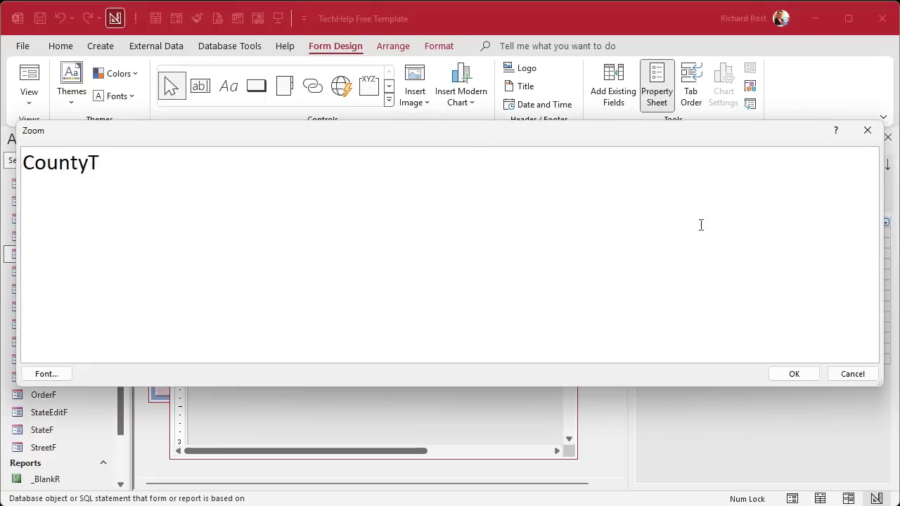
pyautogui.hotkey('ctrl', 'a')
pyautogui.write('SELECT * Fr')
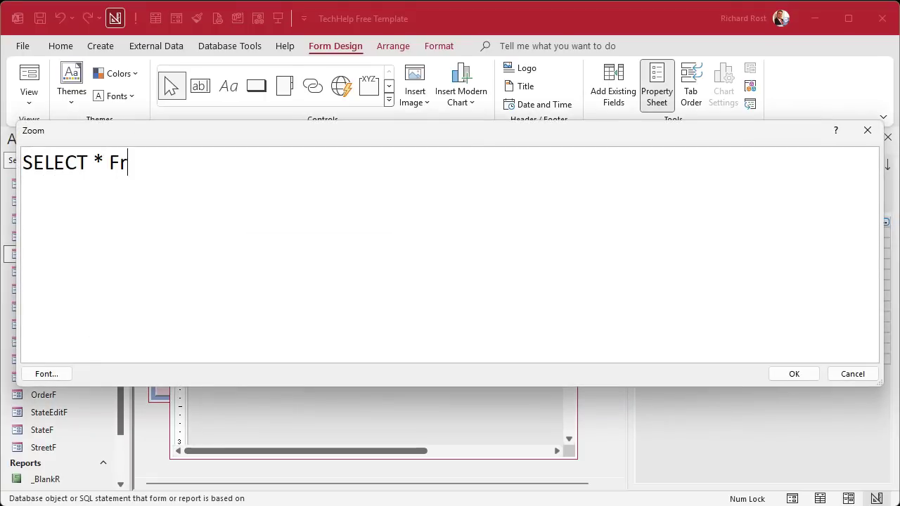
pyautogui.write('om')
pyautogui.press('BackSpace')
pyautogui.press('BackSpace')
pyautogui.press('BackSpace')
pyautogui.write('ROM C')
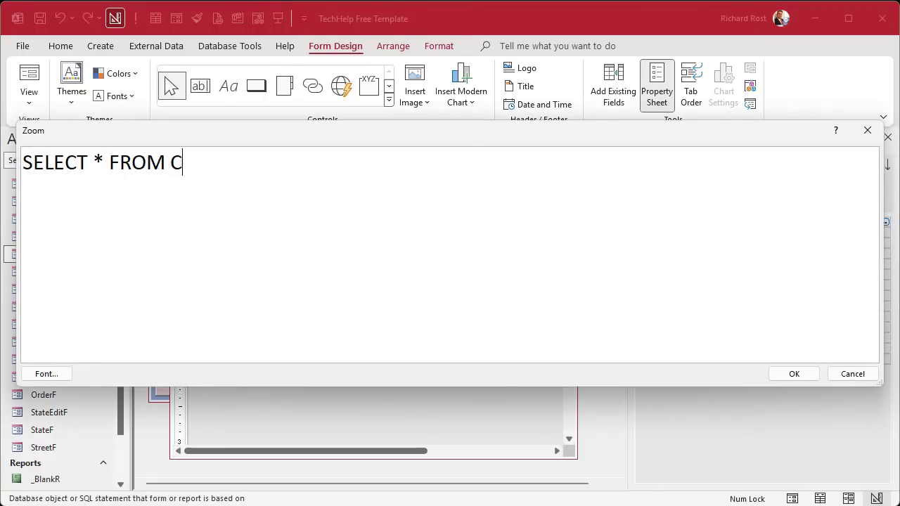
pyautogui.write('ountyT ')
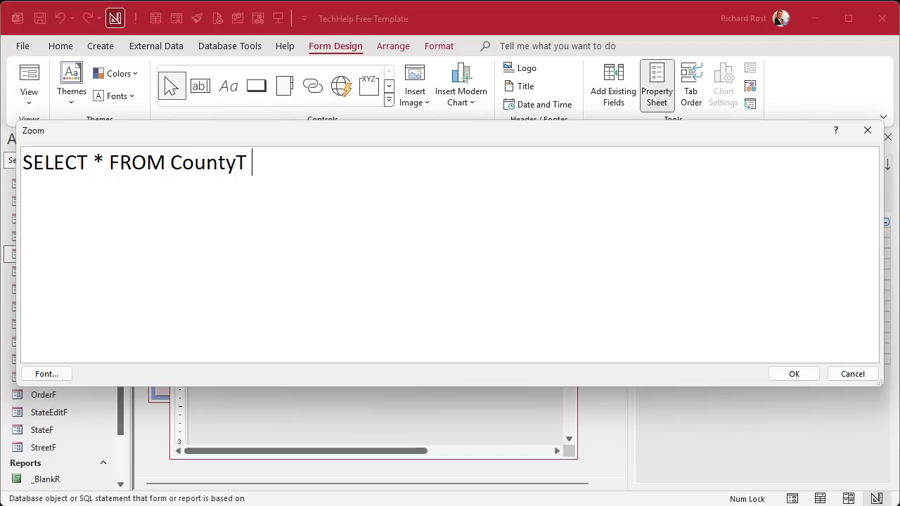
pyautogui.write('WHERE')
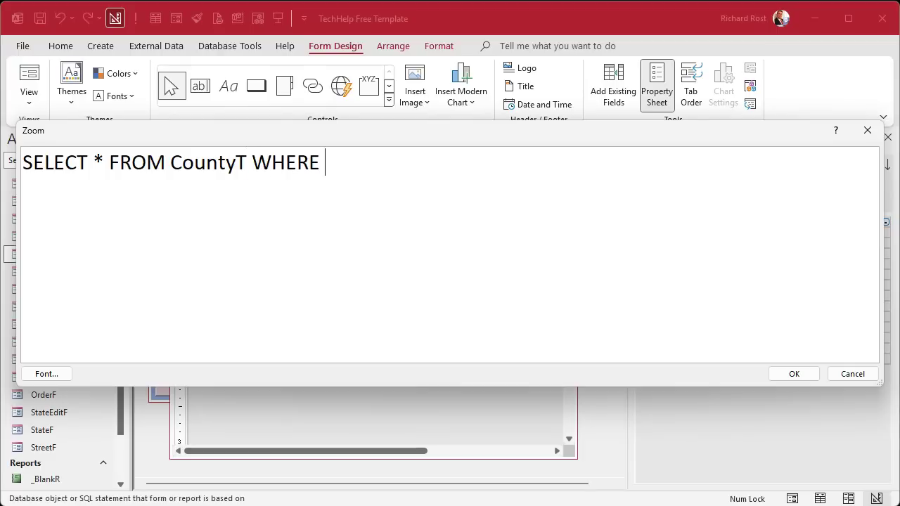
pyautogui.write(' StateID')
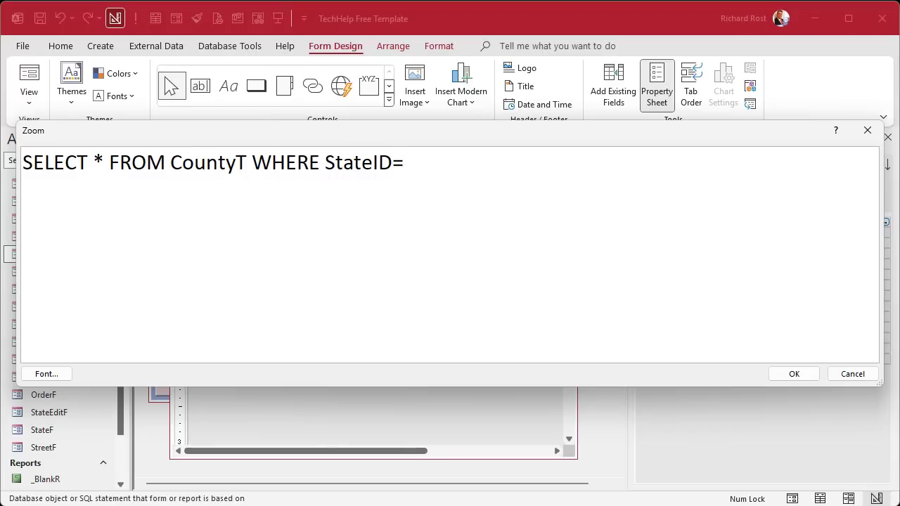
pyautogui.write('=Form ')
pyautogui.write('!')
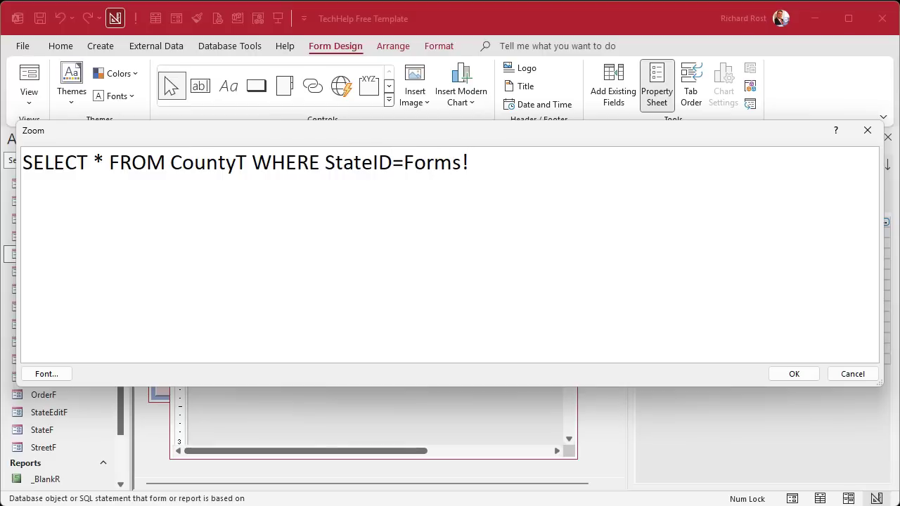
pyautogui.write('CustomerF')
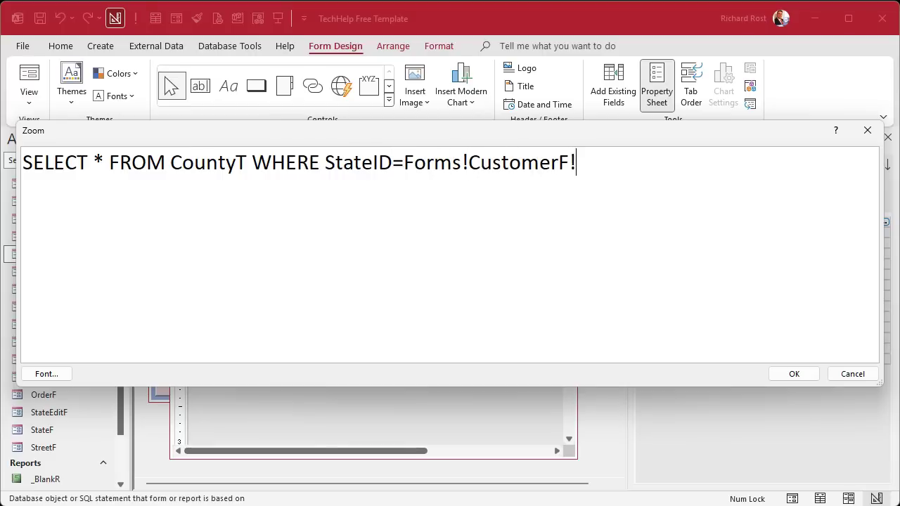
pyautogui.write('!StateCom')
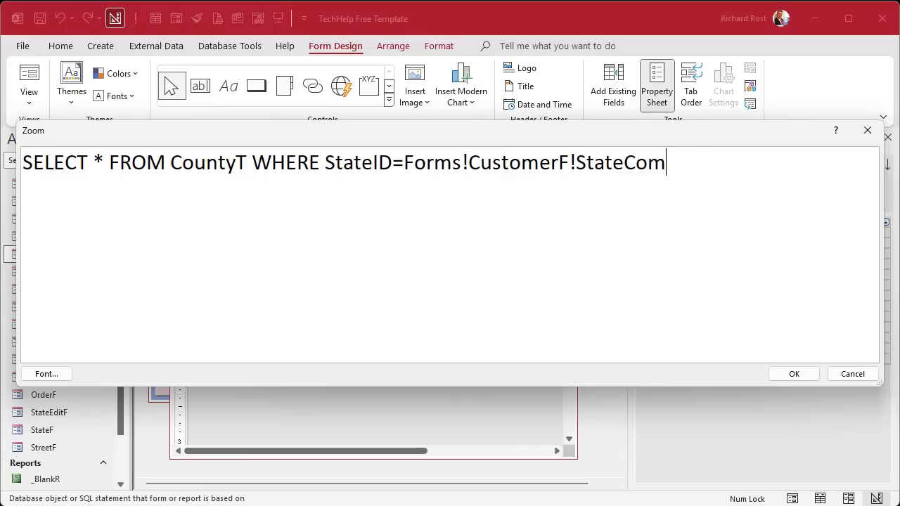
pyautogui.write('bo ORDER BY ')
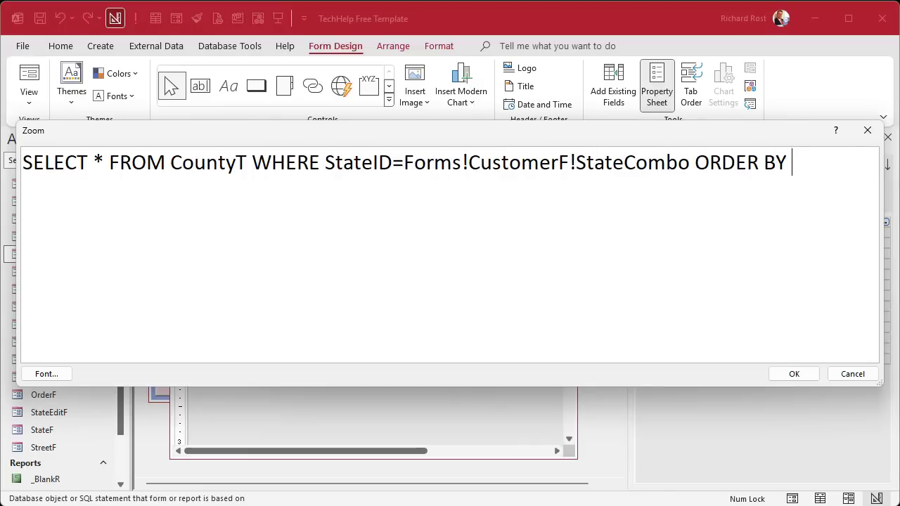
pyautogui.write('CountyName')
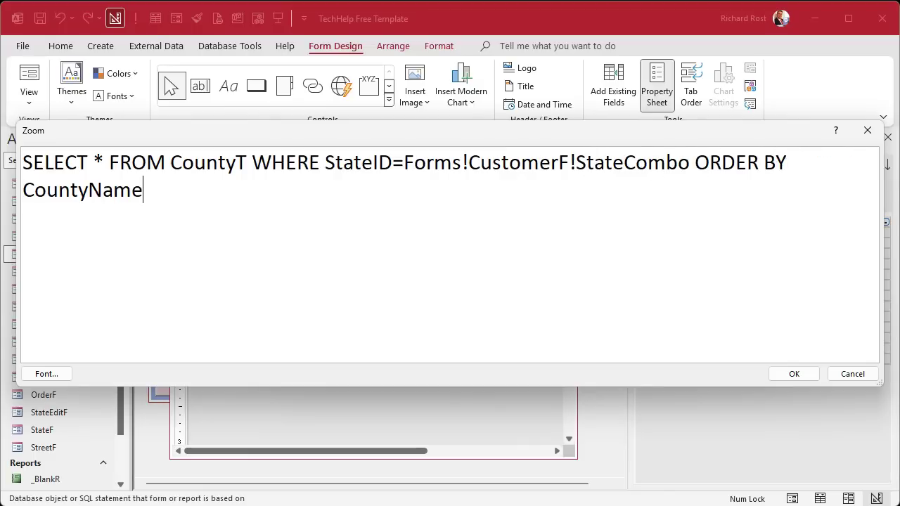
pyautogui.click(796, 375)
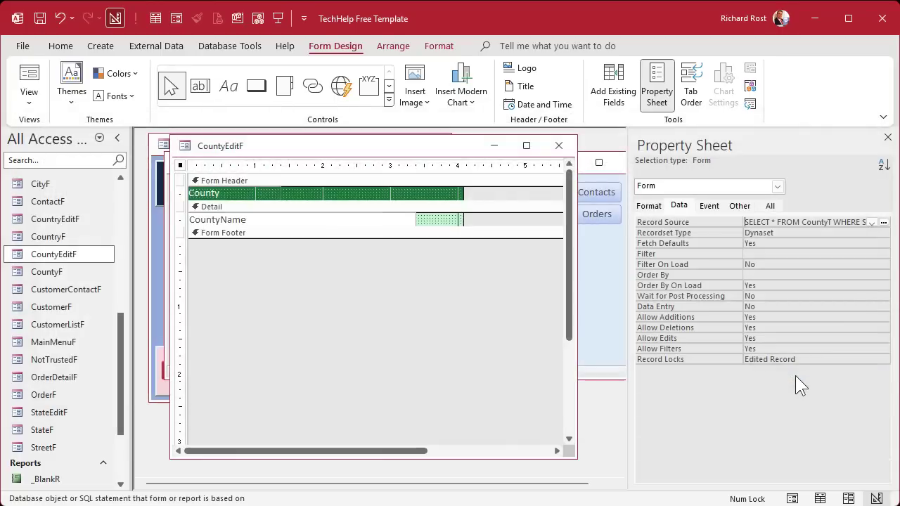
# Step: Add the existing StateID field to CountyEditF's form header without its label, flush with the header's top edge and about 2.08" from the form's edge
pyautogui.click(351, 194)
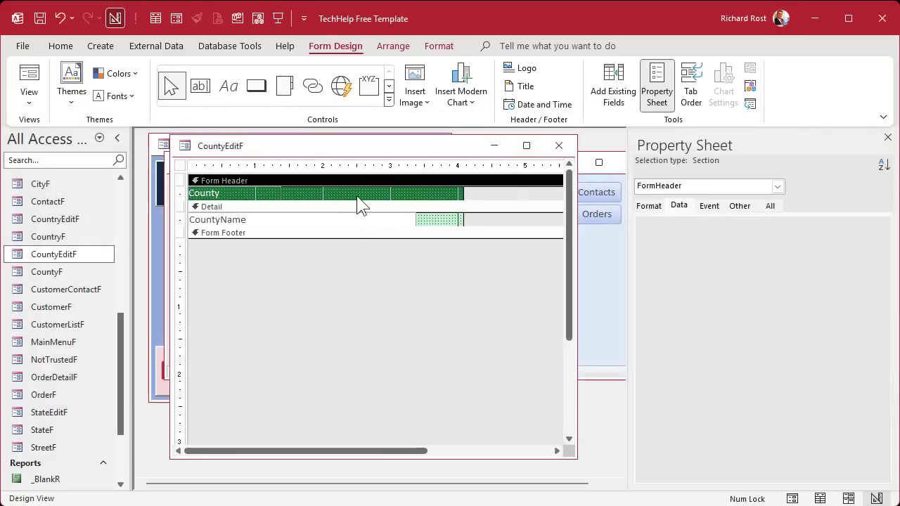
pyautogui.click(613, 88)
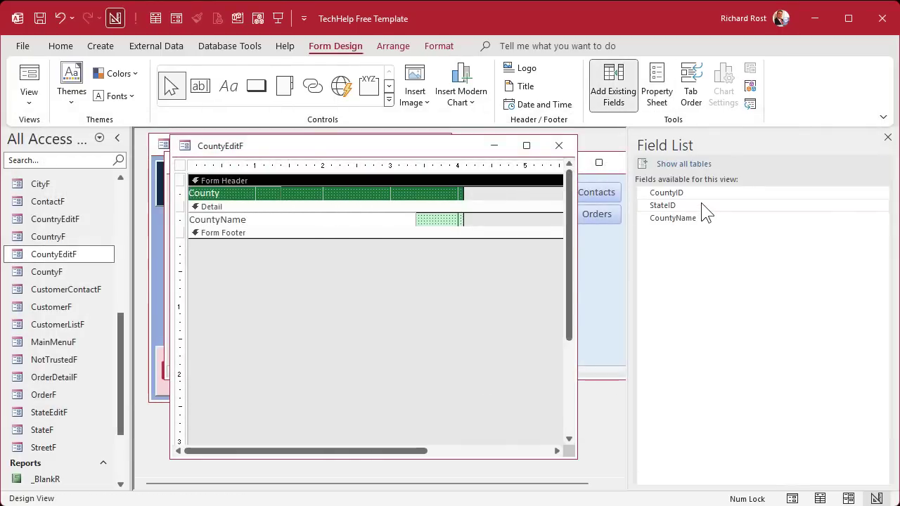
pyautogui.moveTo(665, 204); pyautogui.dragTo(341, 191)
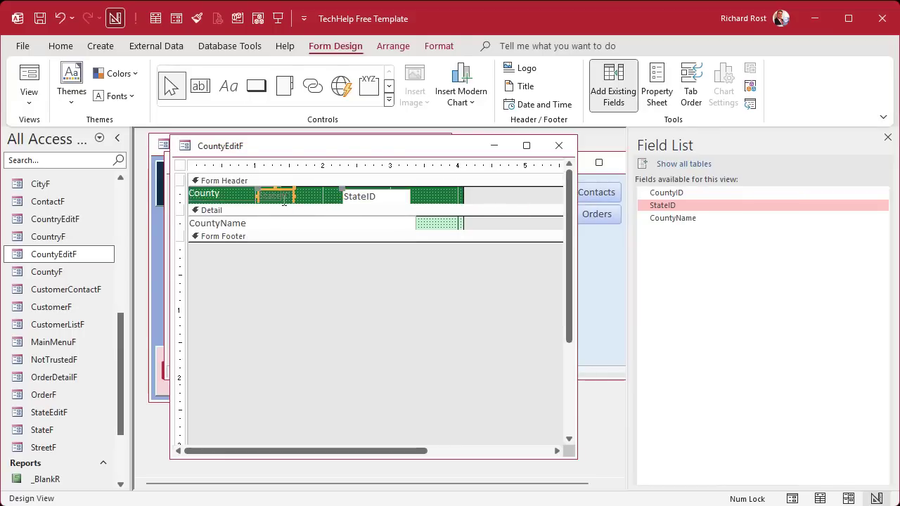
pyautogui.click(290, 199)
pyautogui.click(373, 204)
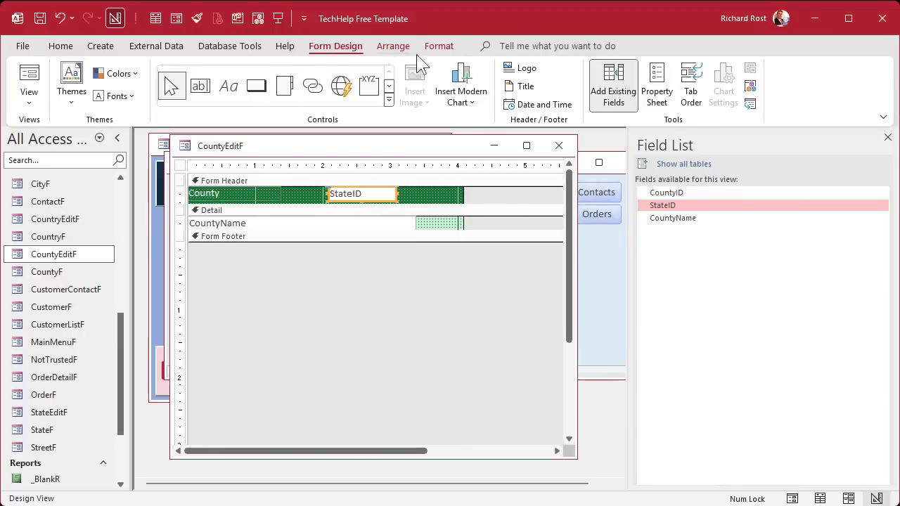
# Step: Give the StateID text box a red background and shrink the form header to fit it
pyautogui.click(438, 46)
pyautogui.click(206, 97)
pyautogui.click(436, 200)
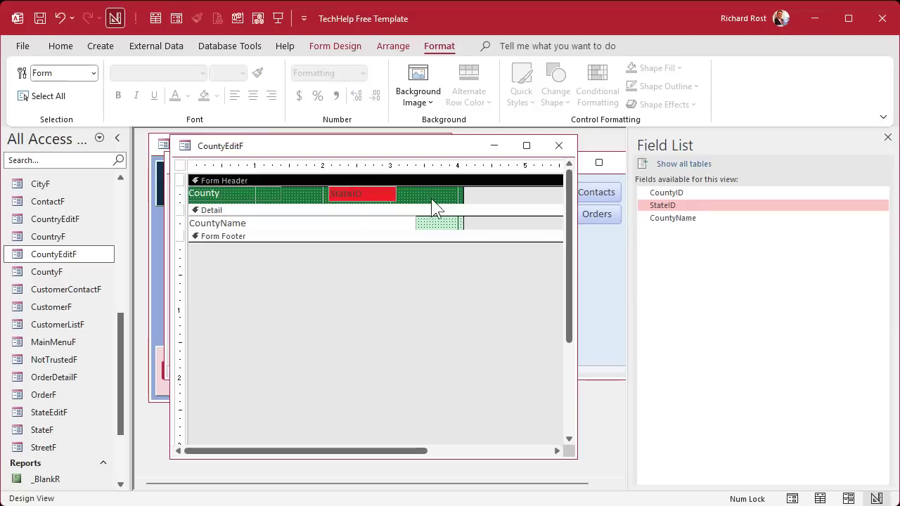
# Step: Set the StateID text box's Visible property to No
pyautogui.click(376, 199)
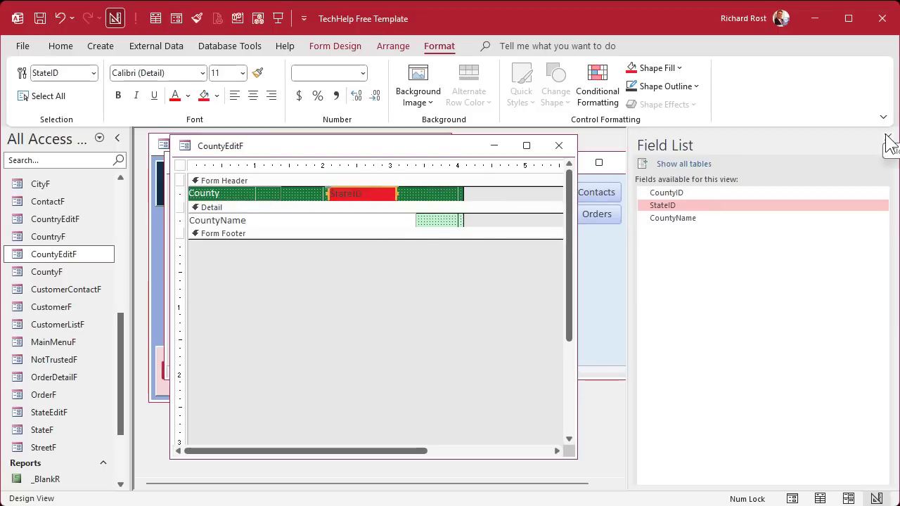
pyautogui.click(887, 137)
pyautogui.click(436, 200)
pyautogui.doubleClick(368, 199)
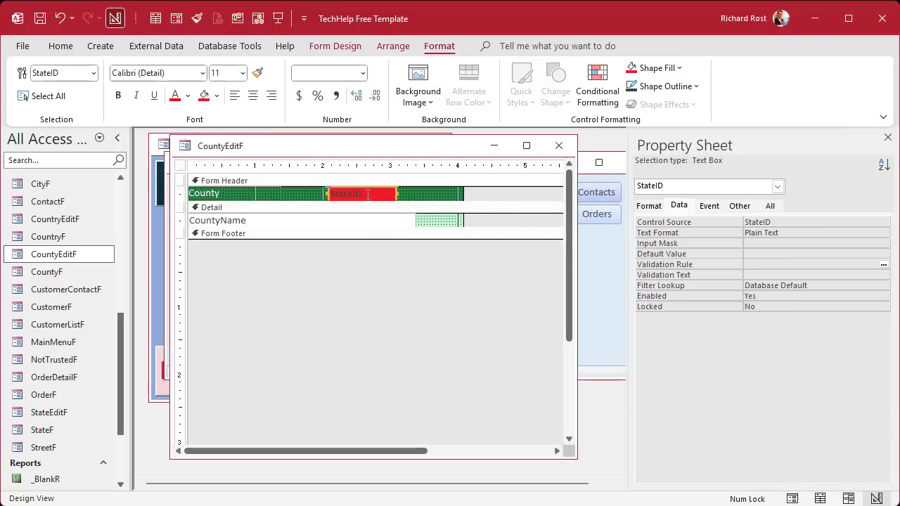
pyautogui.click(650, 205)
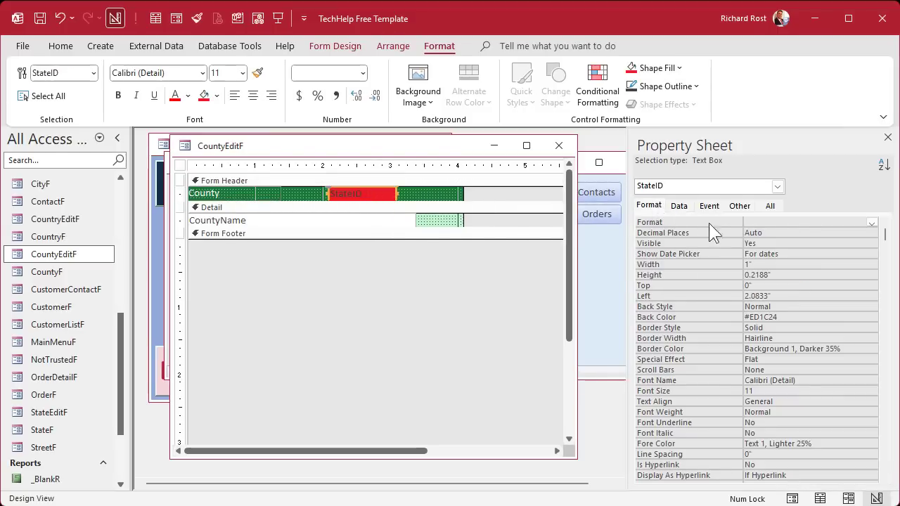
pyautogui.doubleClick(769, 244)
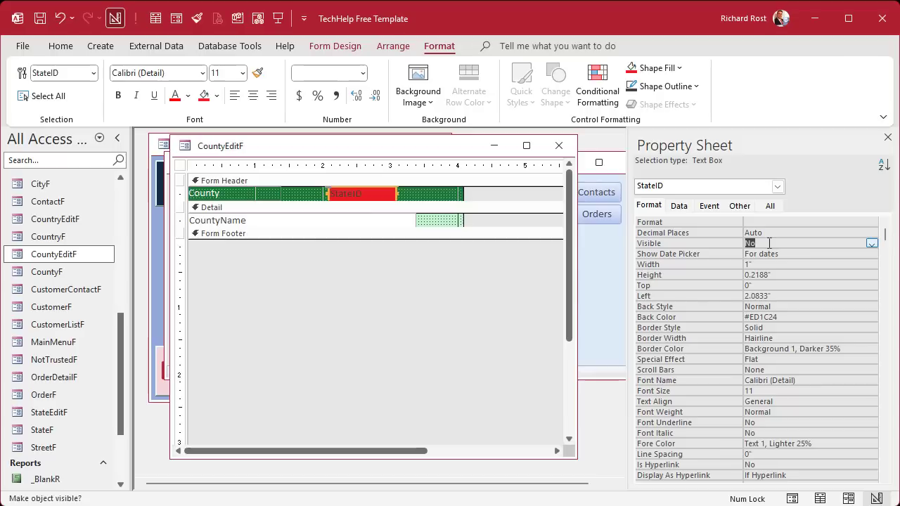
# Step: Set the StateID text box's Default Value to =Forms!CustomerF![StateCombo] and close CountyEditF
pyautogui.click(679, 206)
pyautogui.click(781, 253)
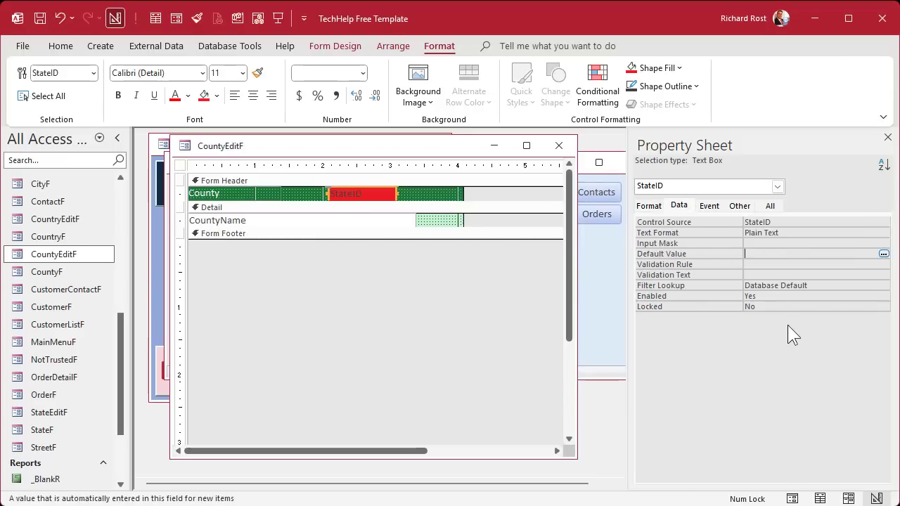
pyautogui.write('=Forms!CustomerF!')
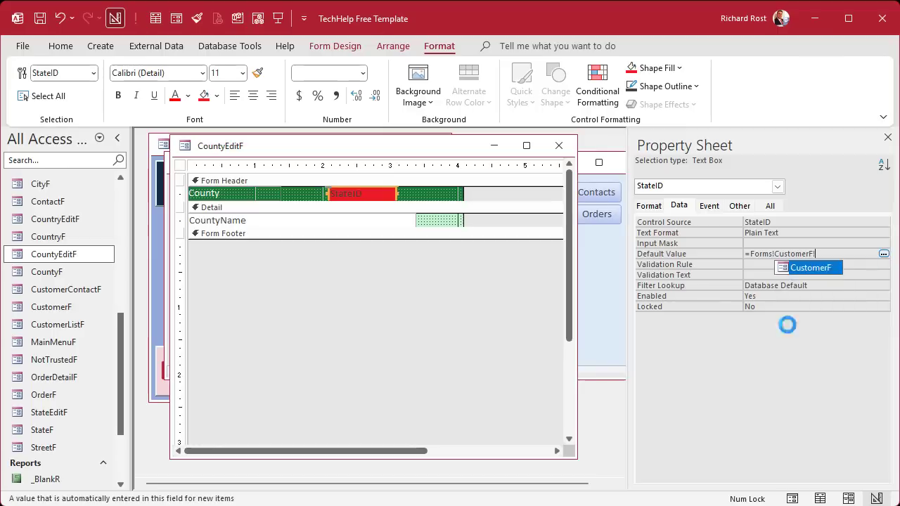
pyautogui.write('[StateCombo]')
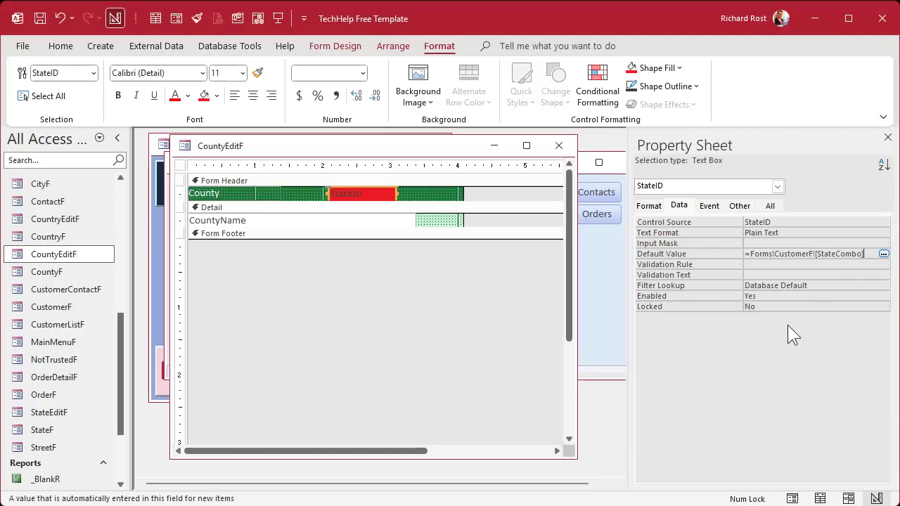
pyautogui.press('Return')
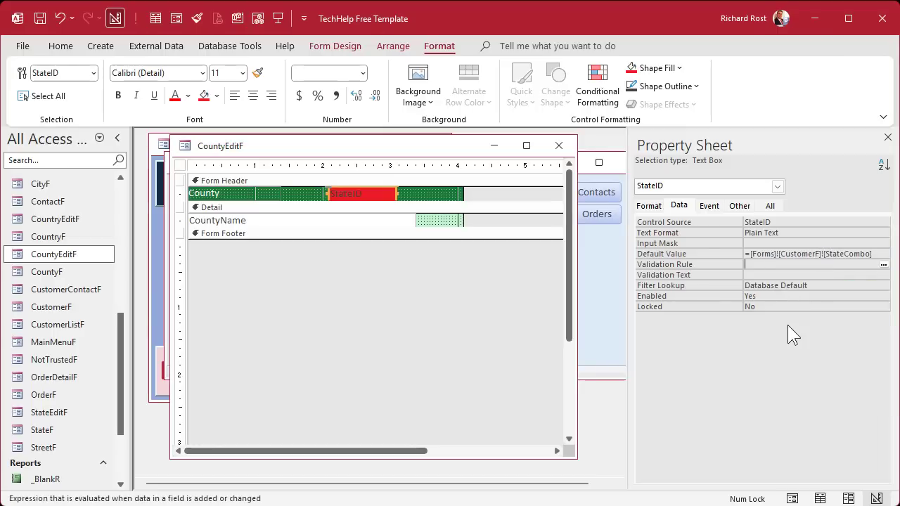
pyautogui.click(559, 147)
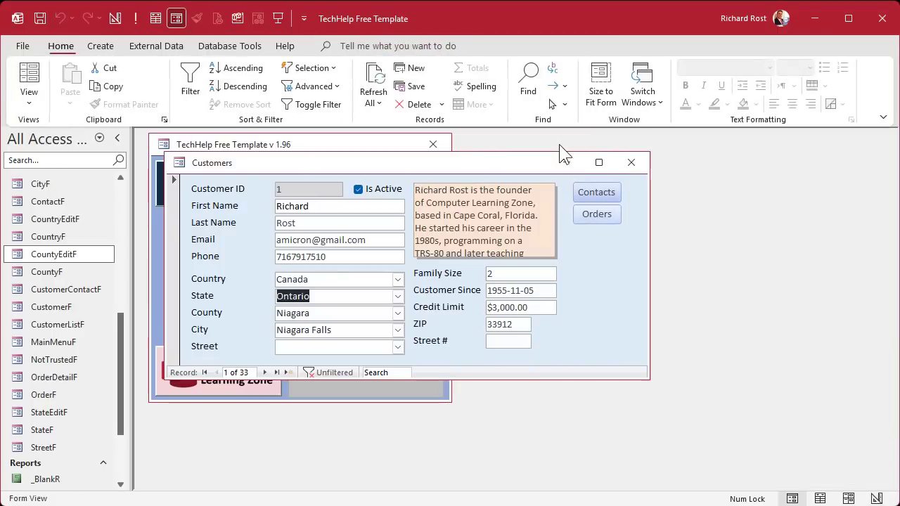
# Step: Choose United States, New York and Erie as the customer's country, state and county, and check which form the County list opens for editing
pyautogui.click(399, 314)
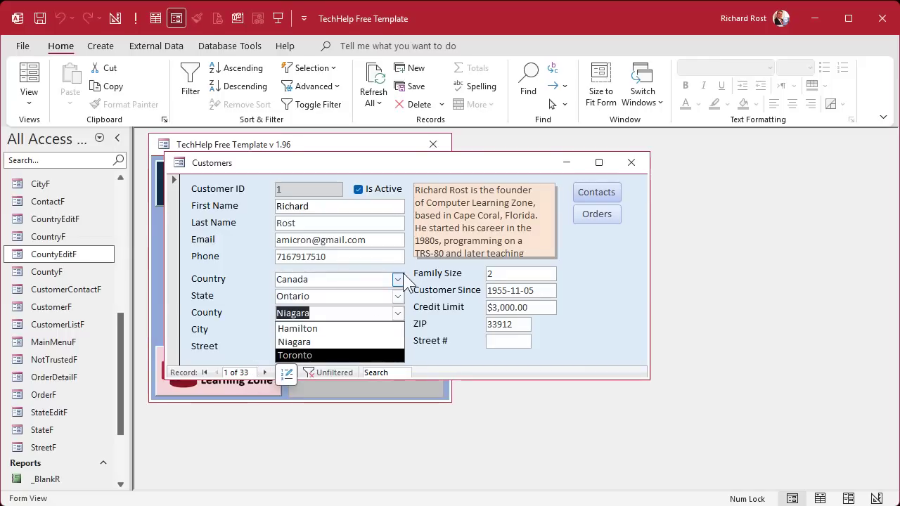
pyautogui.click(397, 279)
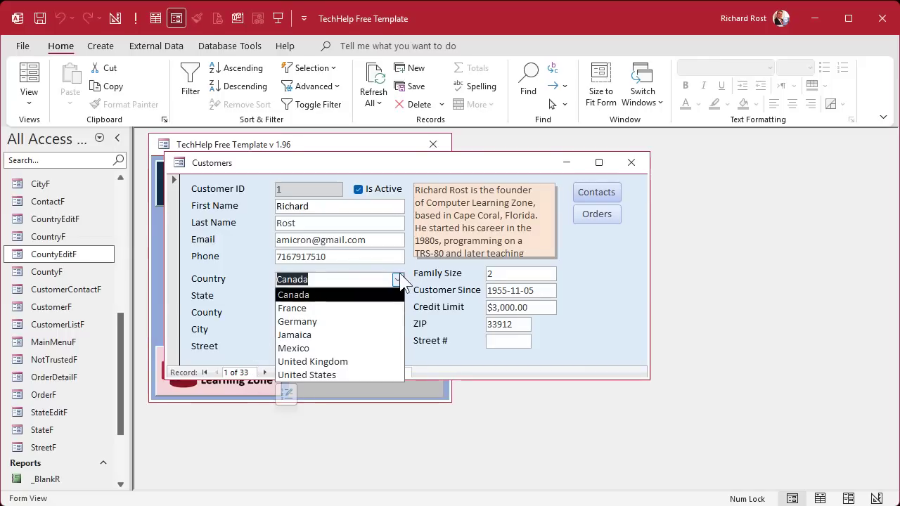
pyautogui.click(353, 375)
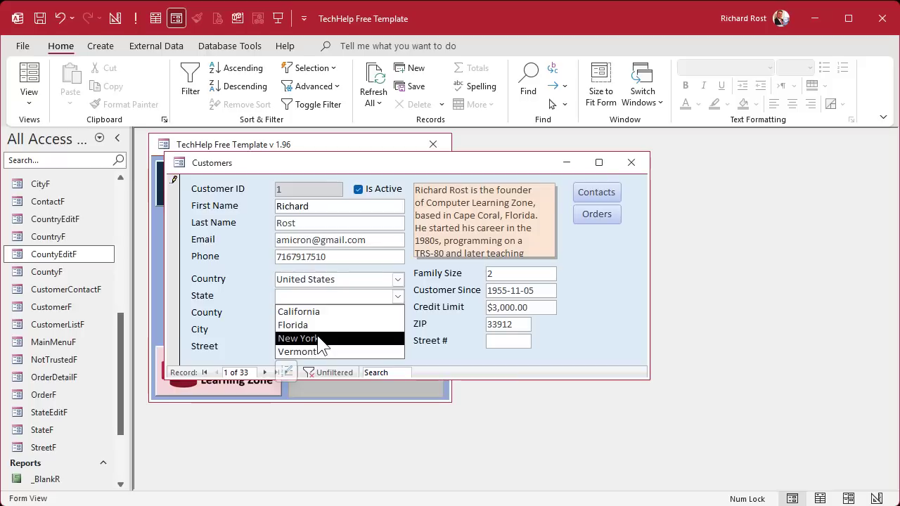
pyautogui.click(320, 342)
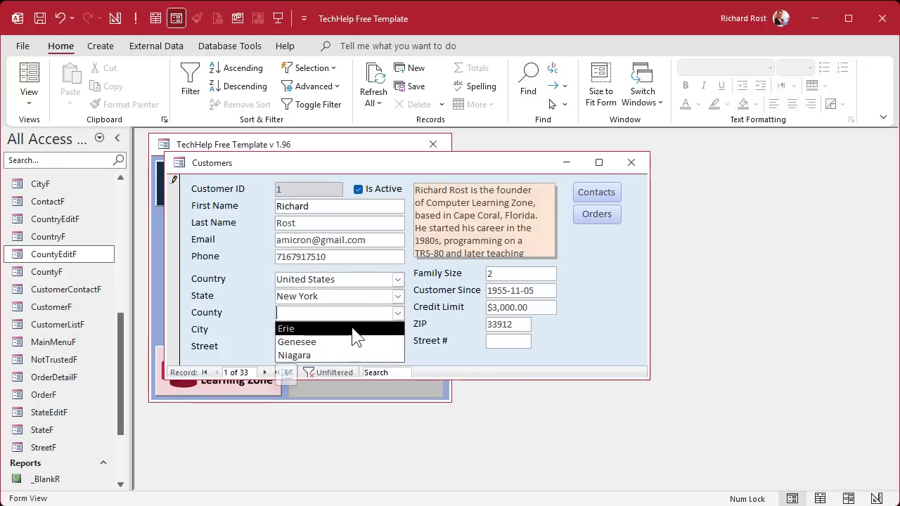
pyautogui.click(354, 329)
pyautogui.click(397, 313)
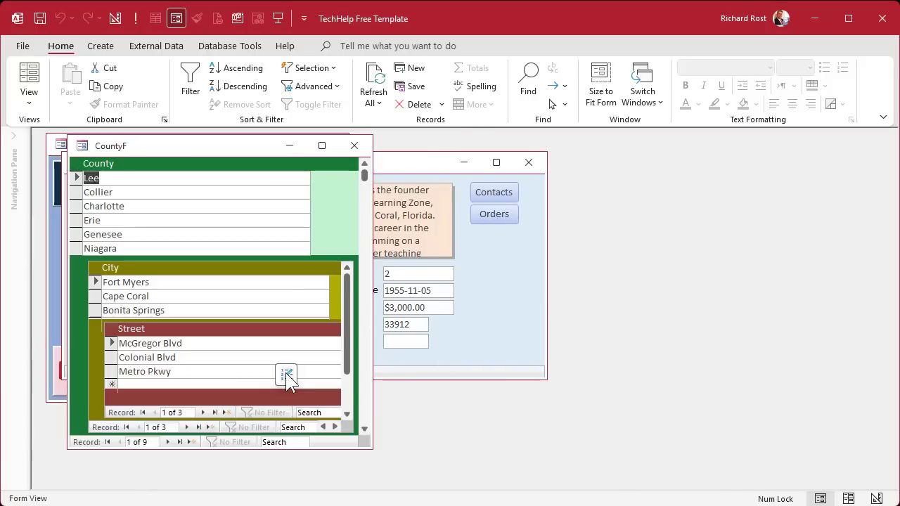
pyautogui.click(354, 146)
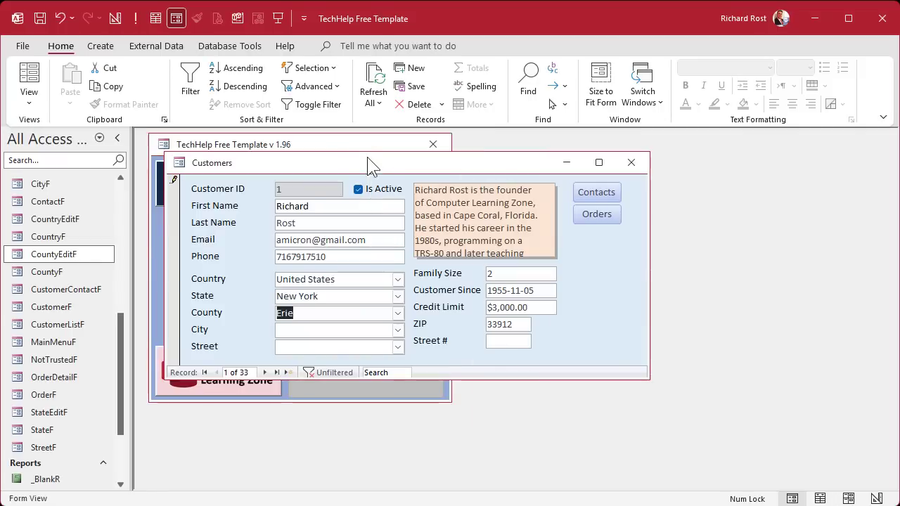
# Step: Set the County combo box's List Items Edit Form to CountyEditF in CustomerF's design and close the form
pyautogui.rightClick(372, 163)
pyautogui.click(424, 272)
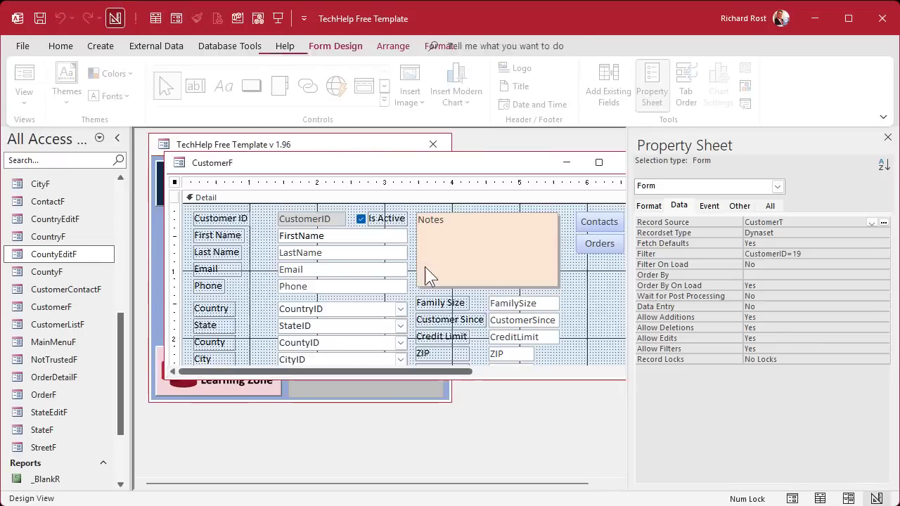
pyautogui.click(356, 342)
pyautogui.click(786, 284)
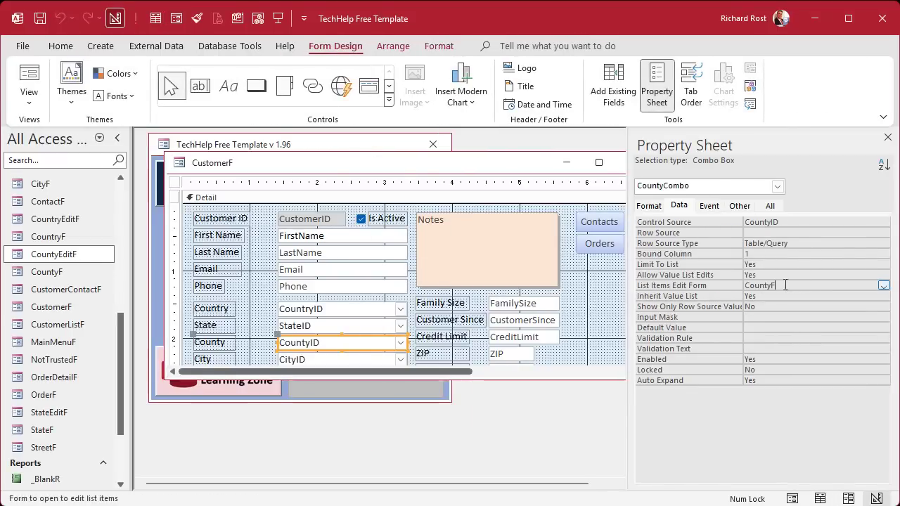
pyautogui.write('CountyEditF')
pyautogui.press('Return')
pyautogui.click(887, 137)
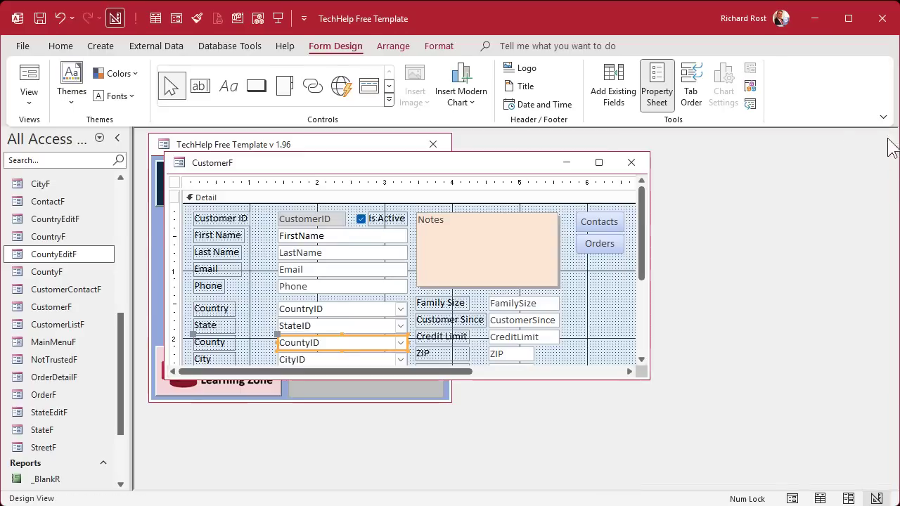
pyautogui.click(636, 165)
# Step: Reopen the customer form, open the County list's edit form, and shrink and reposition its window over the customer form
pyautogui.click(243, 252)
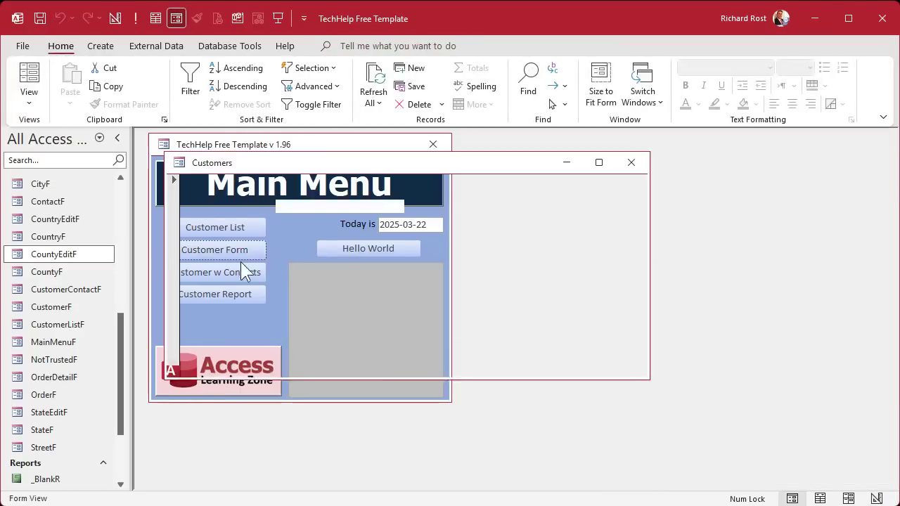
pyautogui.click(398, 315)
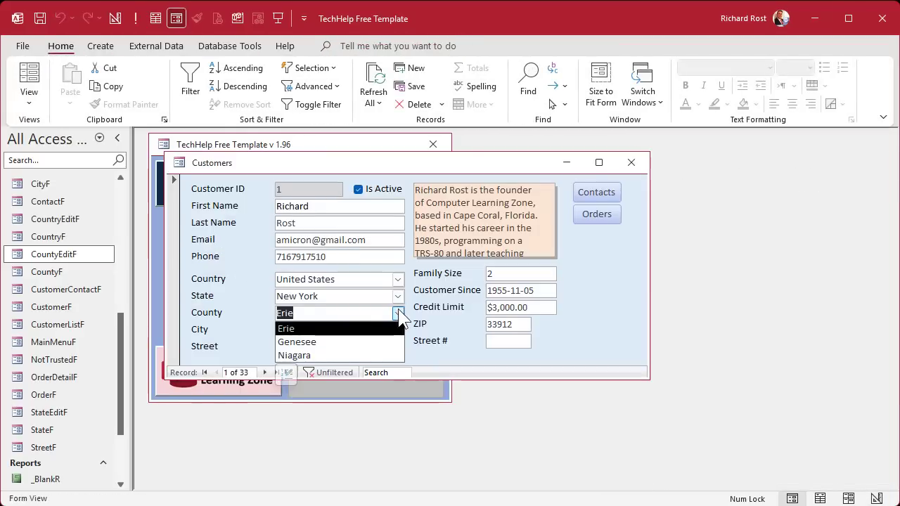
pyautogui.click(284, 375)
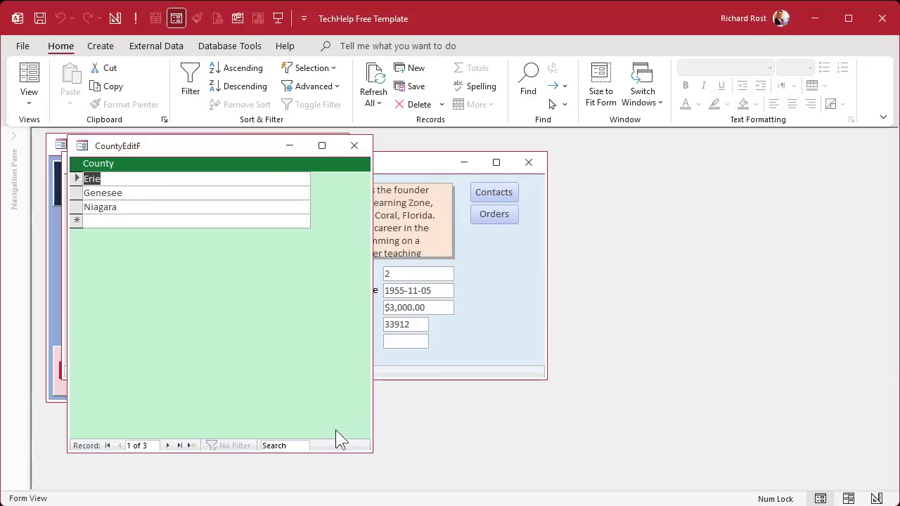
pyautogui.moveTo(370, 451); pyautogui.dragTo(331, 275)
pyautogui.moveTo(185, 153); pyautogui.dragTo(293, 225)
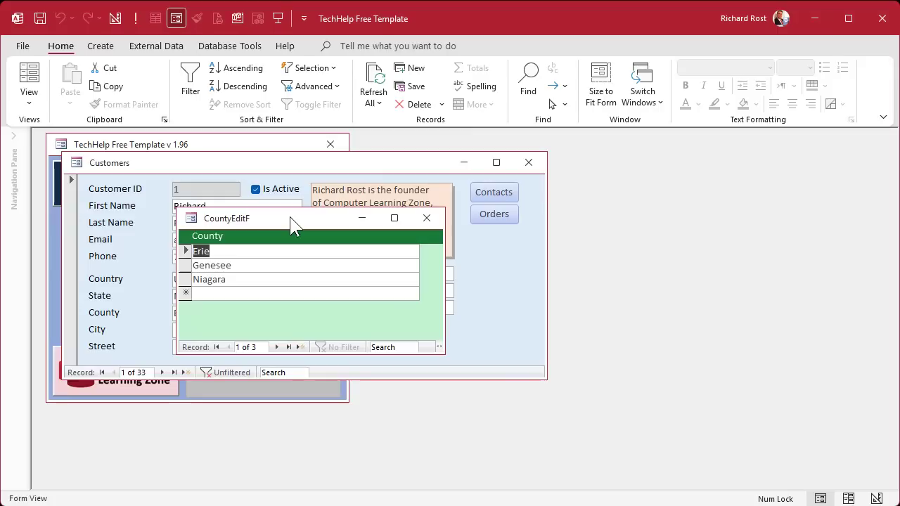
# Step: Add Monroe as a new county in CountyEditF and select it as the customer's county
pyautogui.click(290, 293)
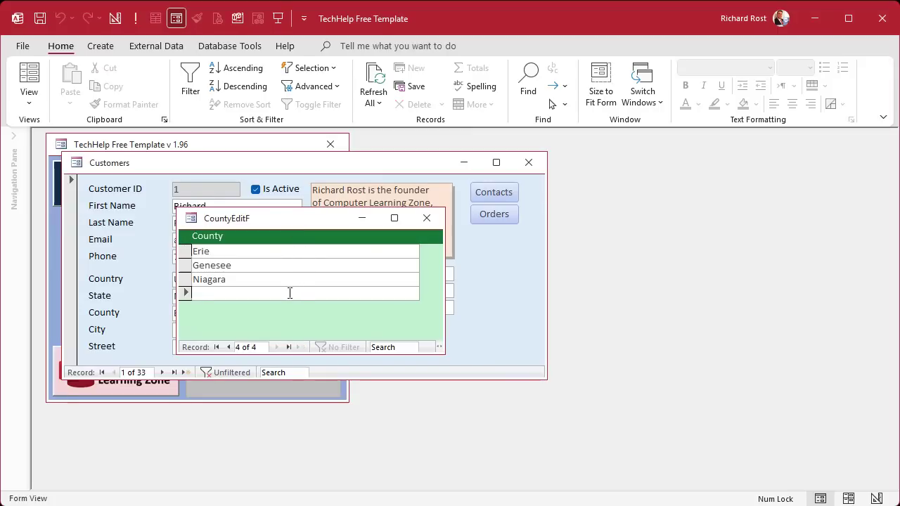
pyautogui.write('Monroe')
pyautogui.press('Return')
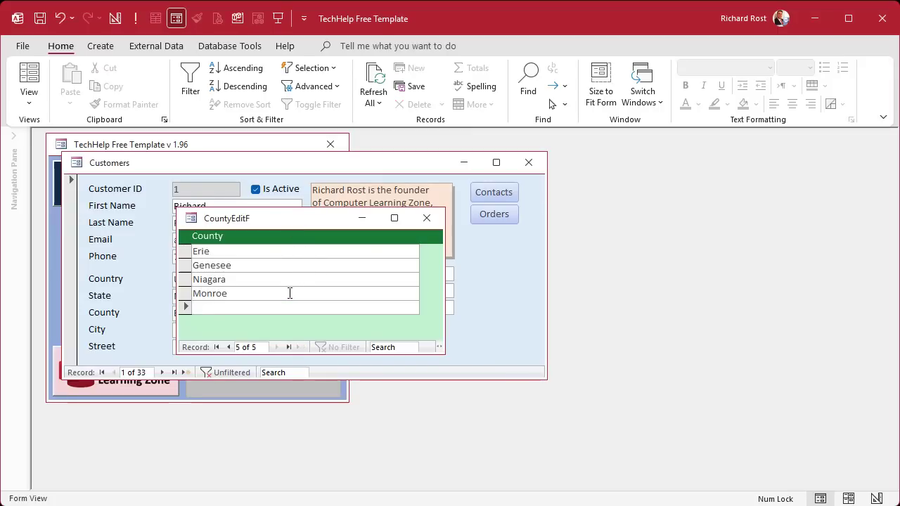
pyautogui.click(426, 218)
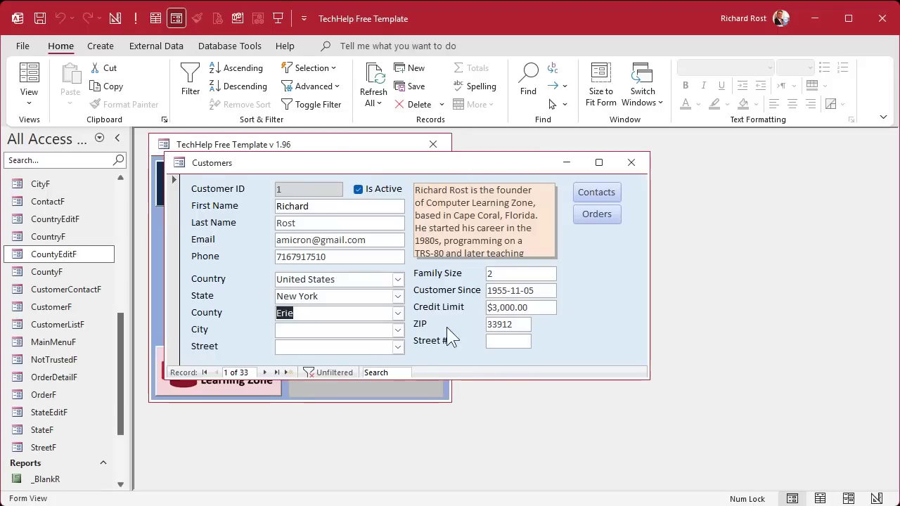
pyautogui.click(398, 314)
pyautogui.click(364, 355)
pyautogui.press('Tab')
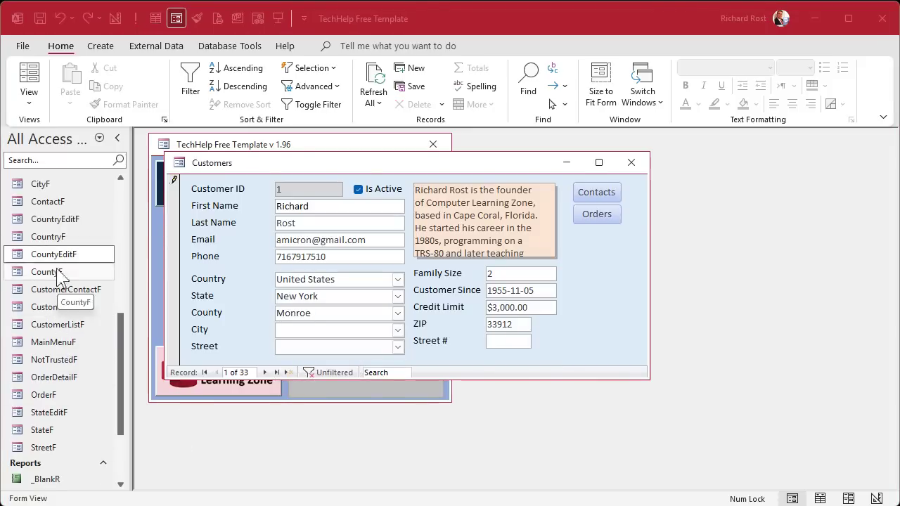
# Step: Duplicate the CityF form as CityEditF
pyautogui.click(54, 187)
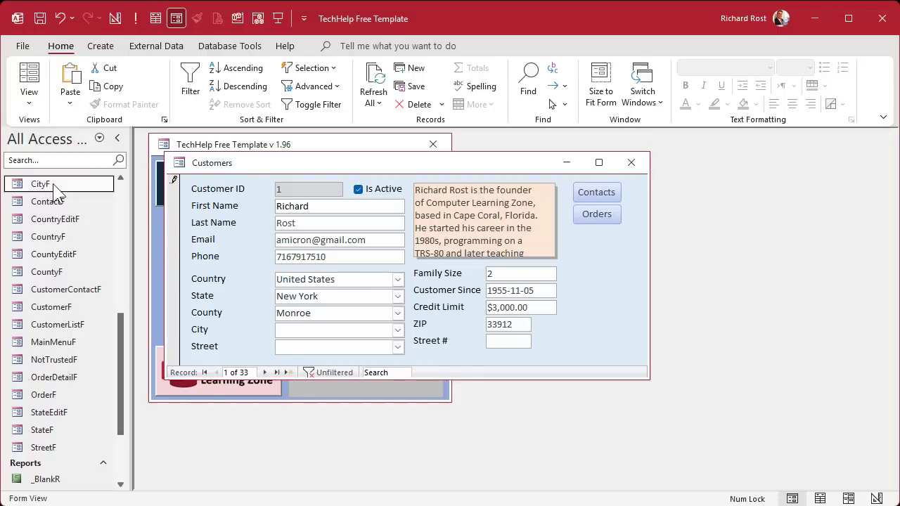
pyautogui.hotkey('ctrl', 'c')
pyautogui.hotkey('ctrl', 'v')
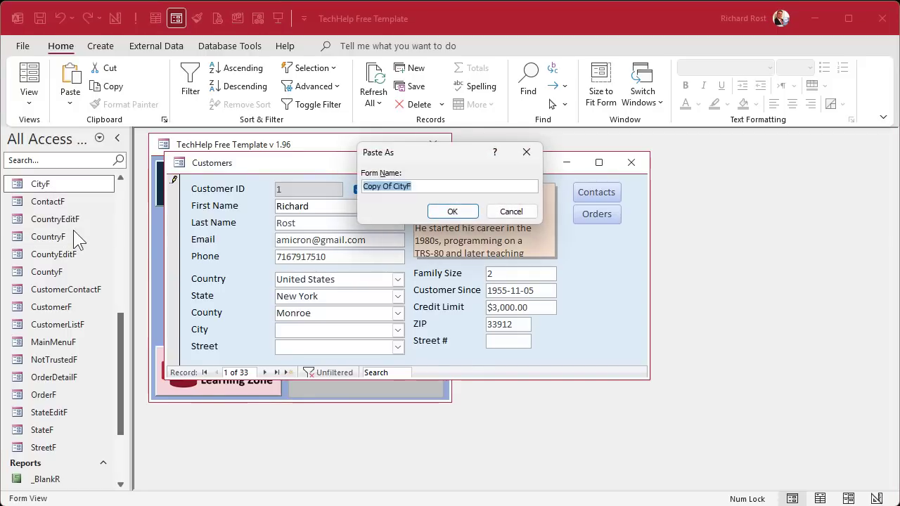
pyautogui.write('CityEditF')
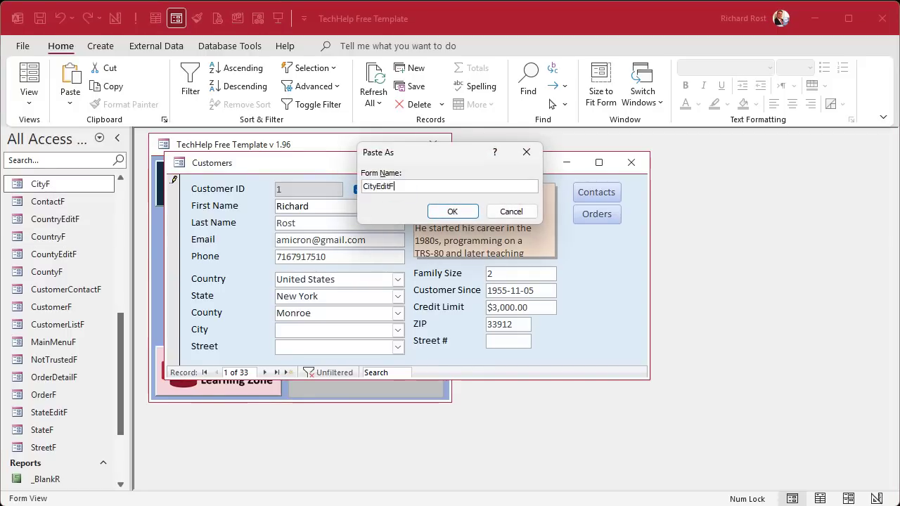
pyautogui.press('Return')
# Step: Delete the Street subform from CityEditF's footer in Design View and collapse the form footer completely
pyautogui.moveTo(56, 184); pyautogui.dragTo(56, 191)
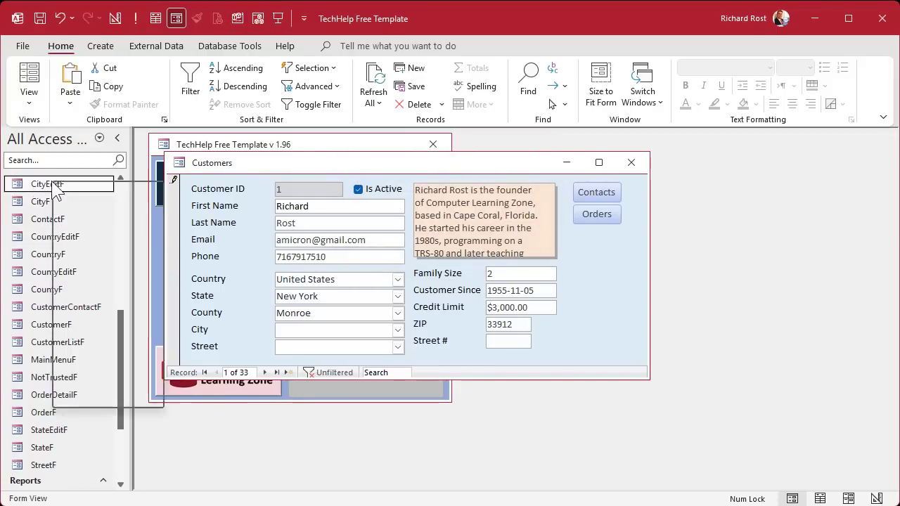
pyautogui.rightClick(56, 189)
pyautogui.click(105, 228)
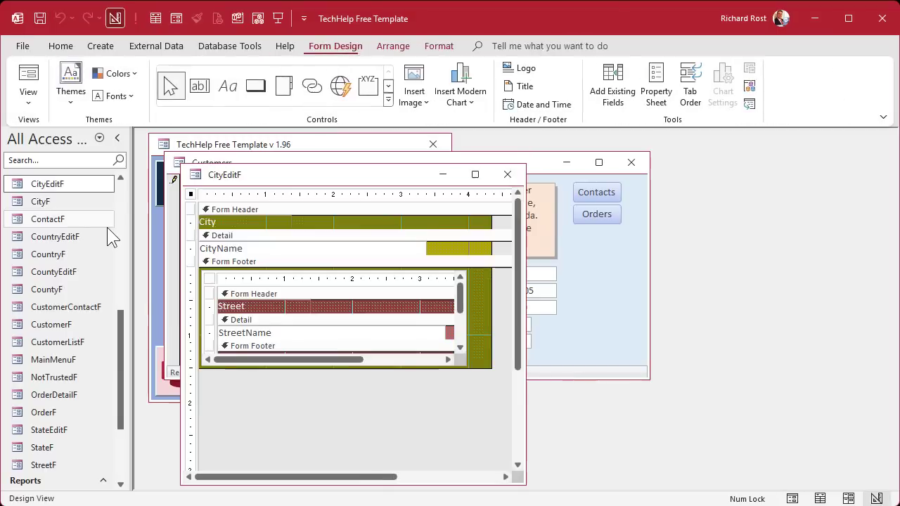
pyautogui.click(306, 274)
pyautogui.press('Delete')
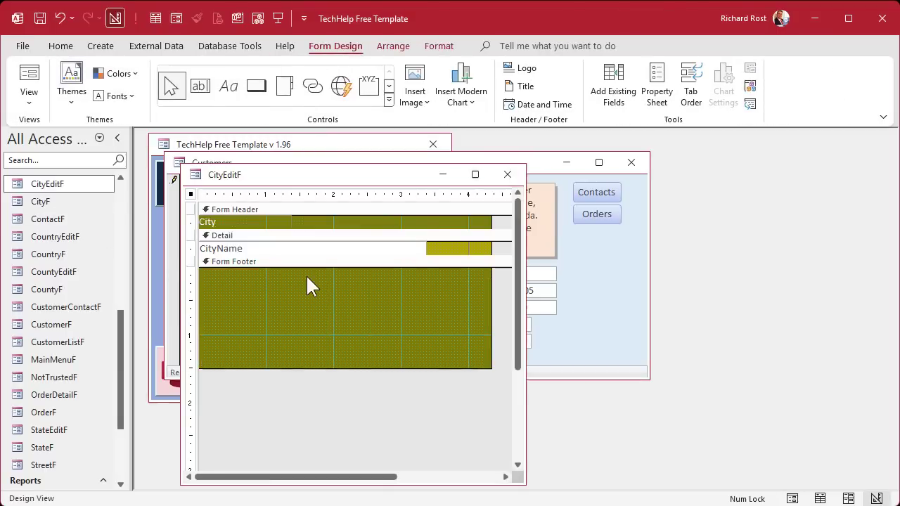
pyautogui.moveTo(328, 368); pyautogui.dragTo(353, 244)
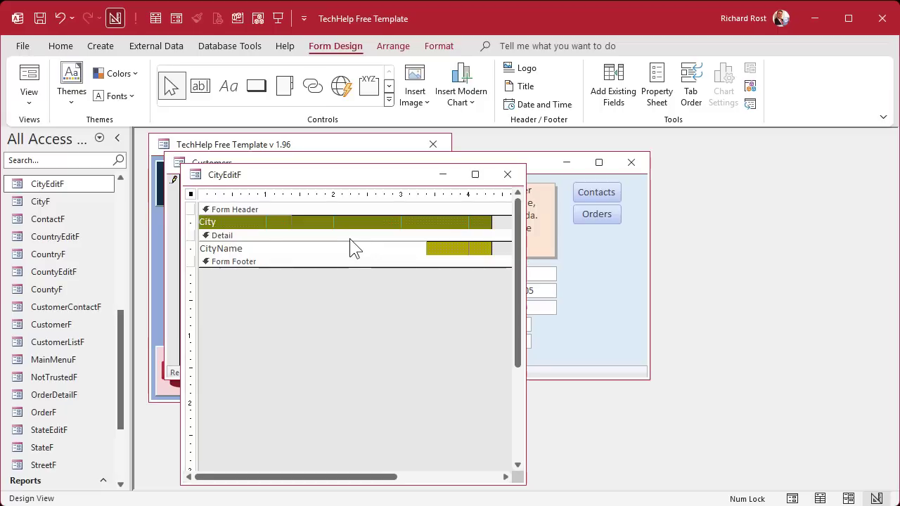
# Step: Set CityEditF's Record Source to SELECT * FROM CityT WHERE CountyID=Forms!CustomerF!CountyCombo ORDER BY CityName
pyautogui.doubleClick(193, 196)
pyautogui.click(778, 223)
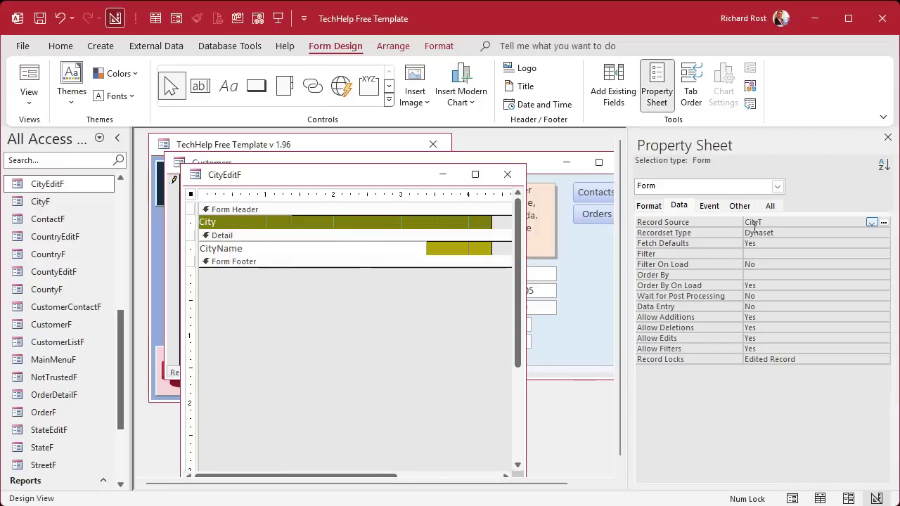
pyautogui.hotkey('shift', 'F2')
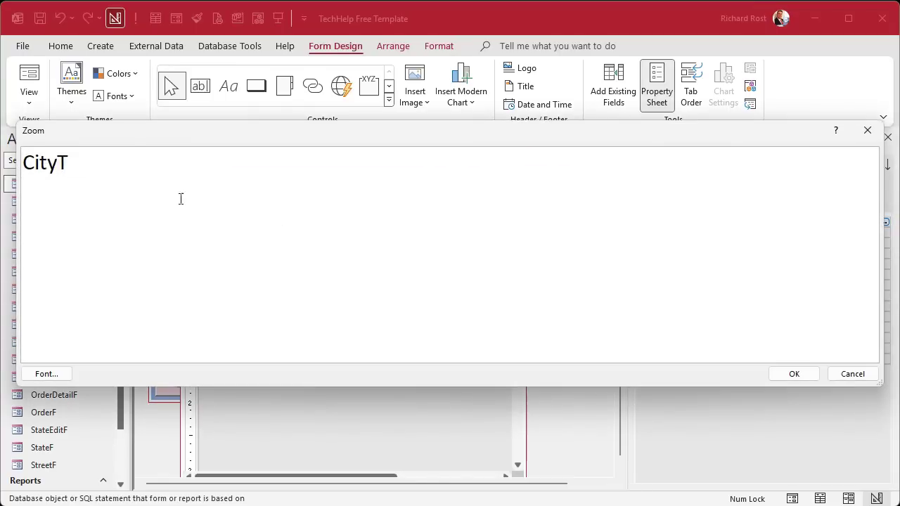
pyautogui.moveTo(107, 168); pyautogui.dragTo(23, 162)
pyautogui.write('T * F')
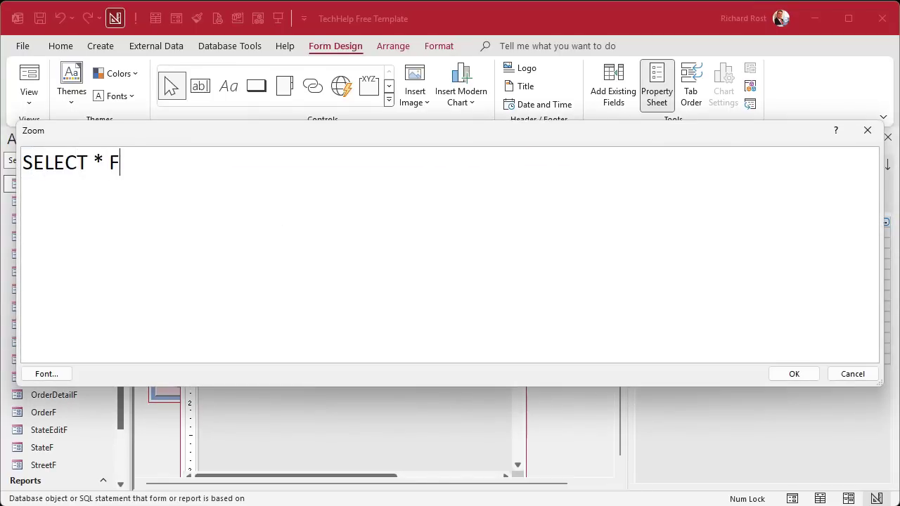
pyautogui.write('ROM CityT WHER')
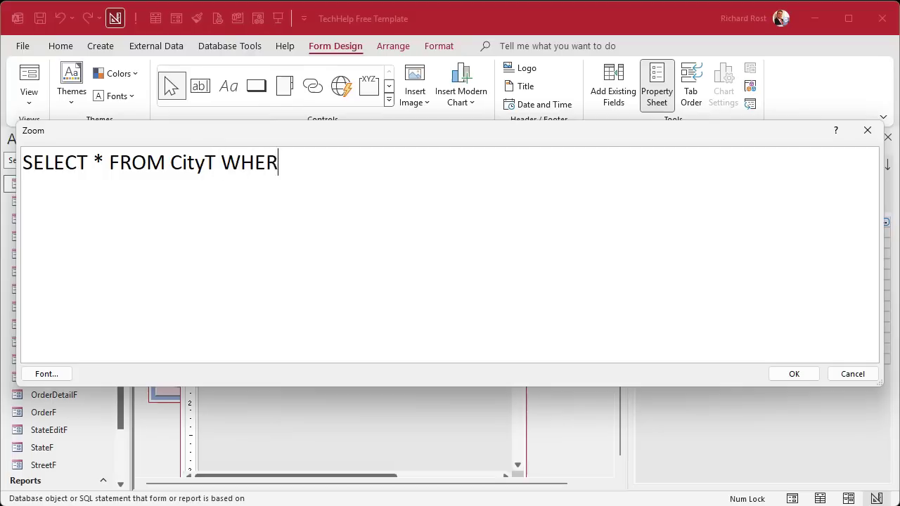
pyautogui.write('E County')
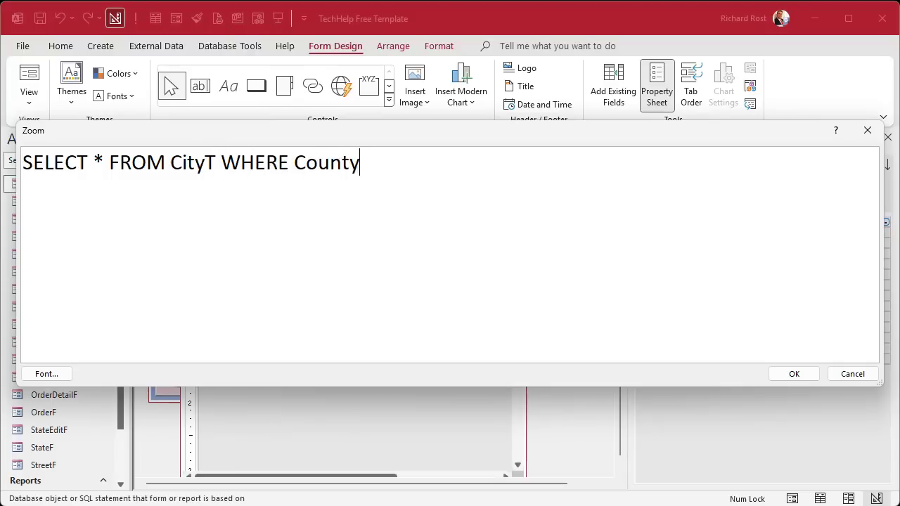
pyautogui.write('ID=Forms!')
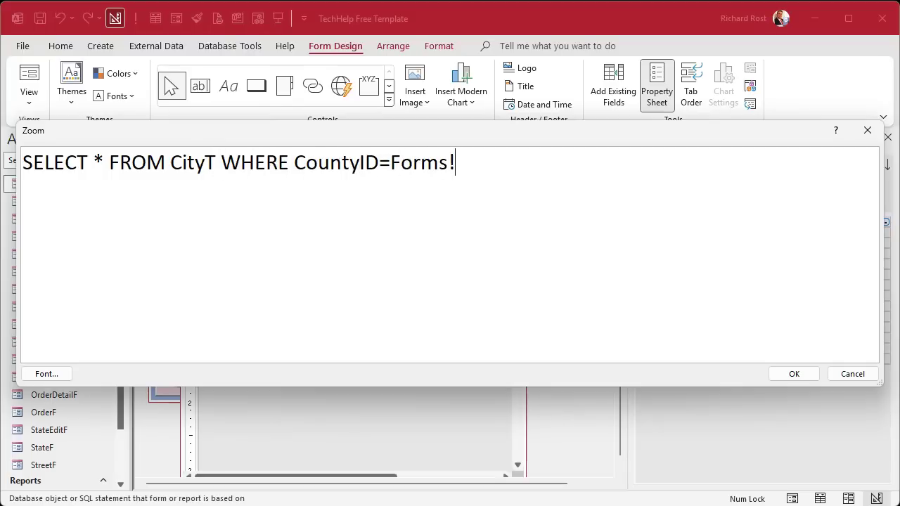
pyautogui.write('CustomerF!')
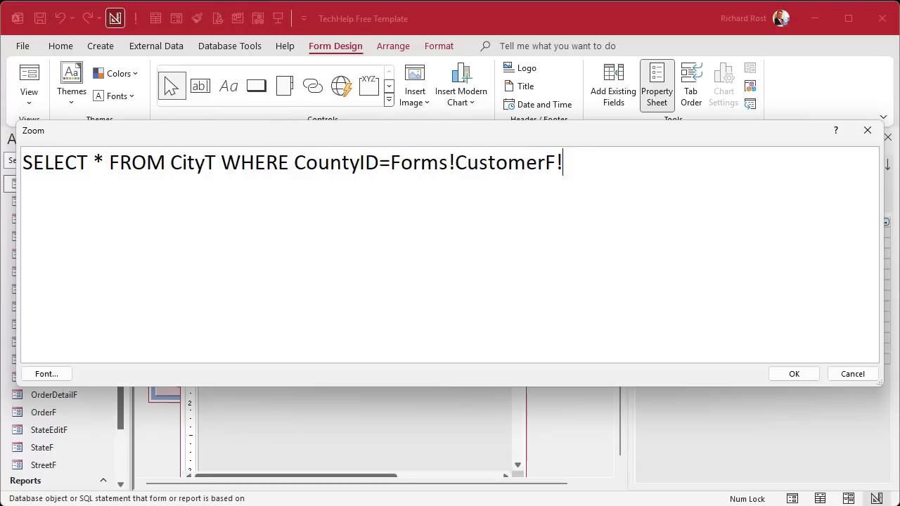
pyautogui.write('CountyCombo OR')
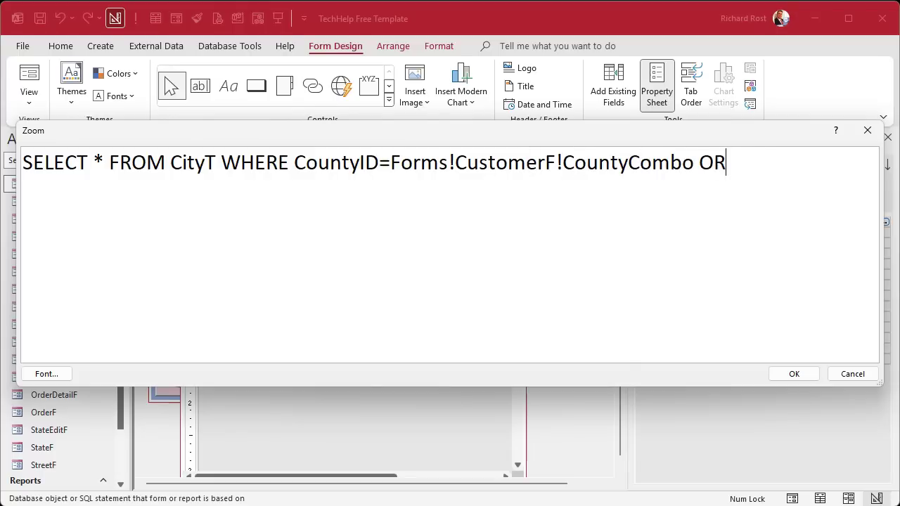
pyautogui.write('DER BY CityName')
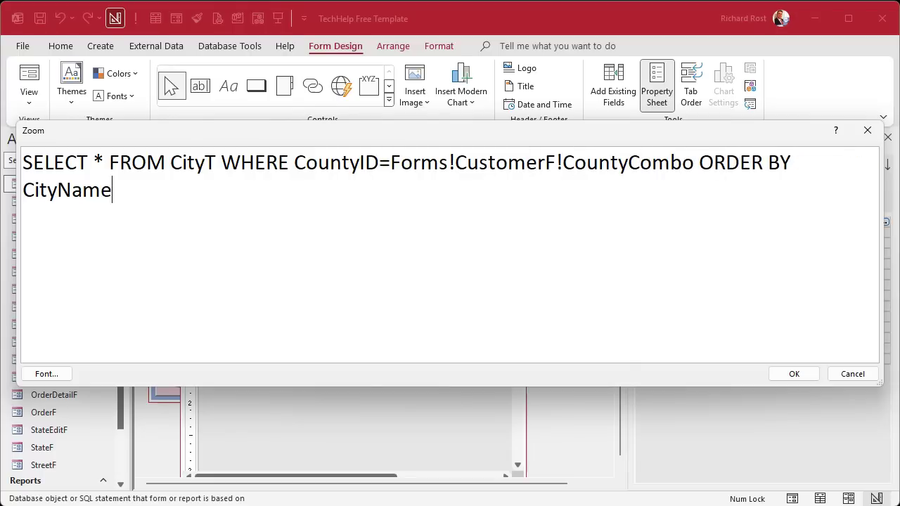
pyautogui.click(796, 374)
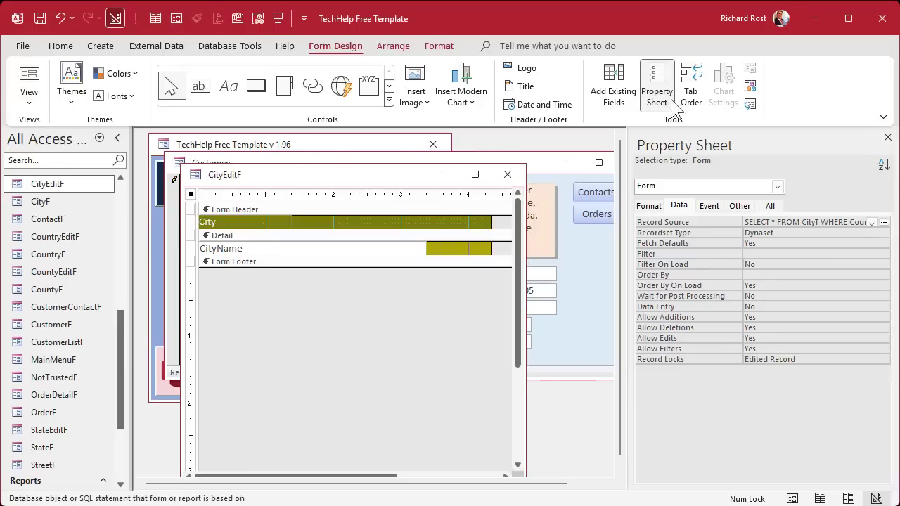
# Step: Add the CountyID field to CityEditF's form header, delete its label, and move the text box up so it fits inside the header band
pyautogui.click(615, 75)
pyautogui.moveTo(688, 204); pyautogui.dragTo(371, 219)
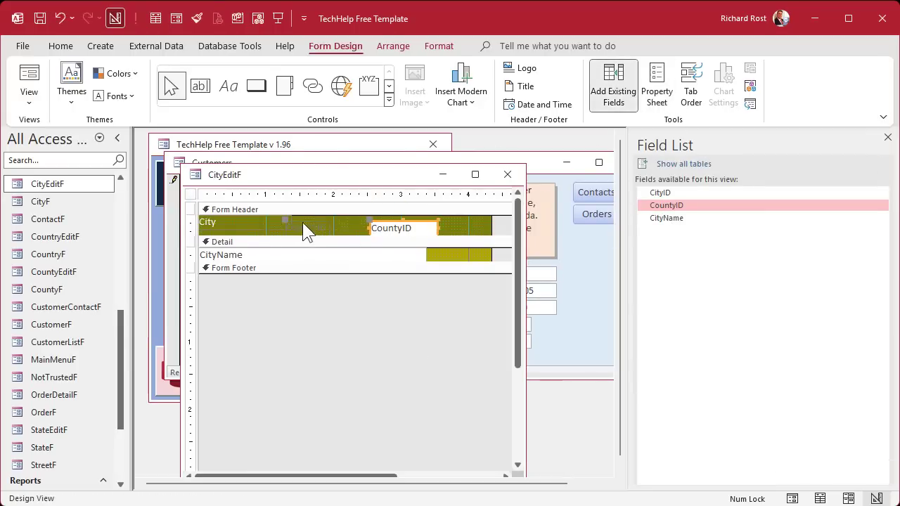
pyautogui.click(302, 223)
pyautogui.press('Delete')
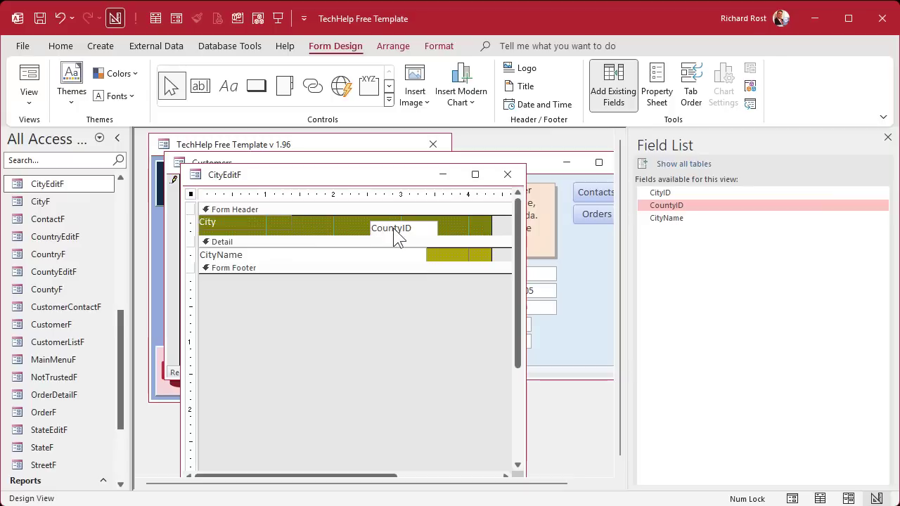
pyautogui.moveTo(395, 228); pyautogui.dragTo(375, 231)
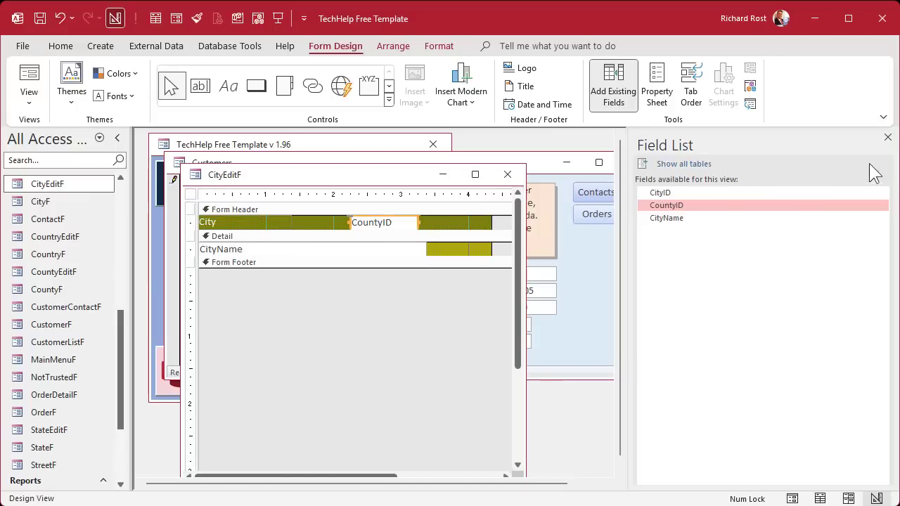
pyautogui.click(888, 137)
# Step: Set the Default Value of the CountyID text box in the form header to =[Forms]![CustomerF]![CountyCombo]
pyautogui.click(430, 224)
pyautogui.doubleClick(404, 223)
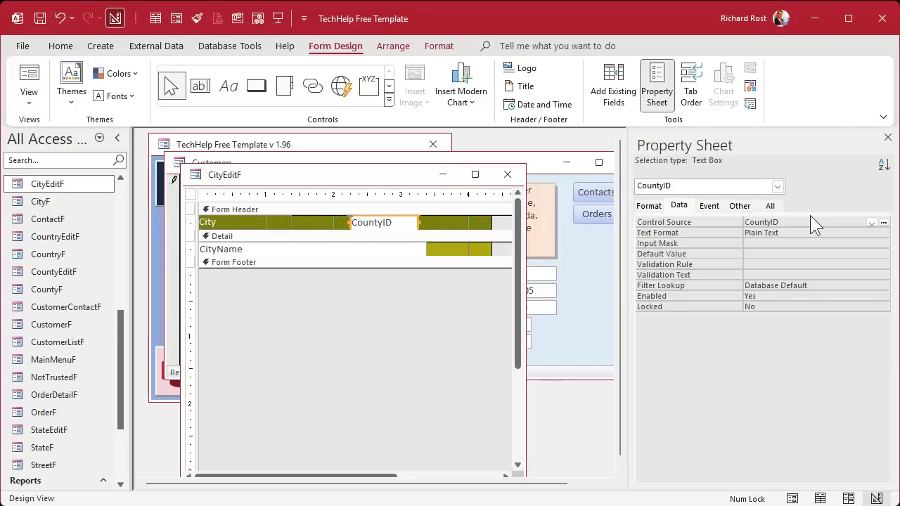
pyautogui.click(804, 253)
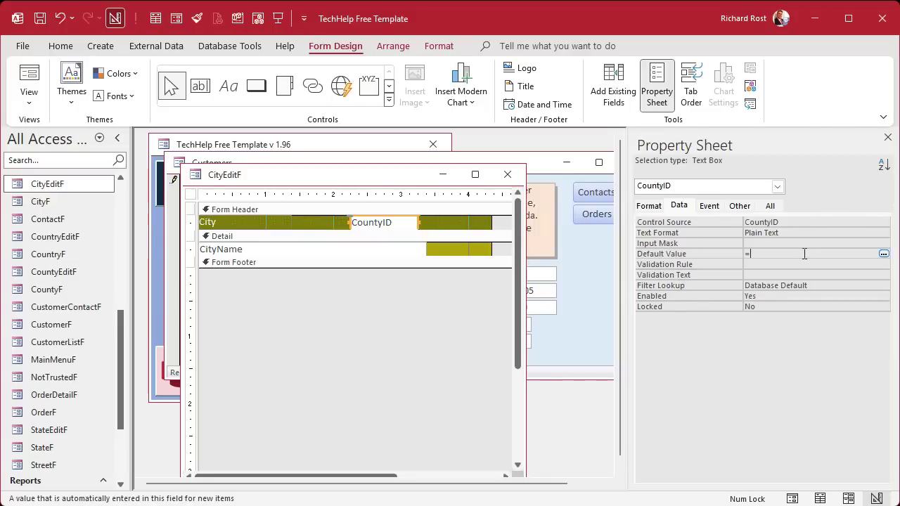
pyautogui.write('=[Forms]![Cust')
pyautogui.write('omerF]![Count')
pyautogui.write('yCo')
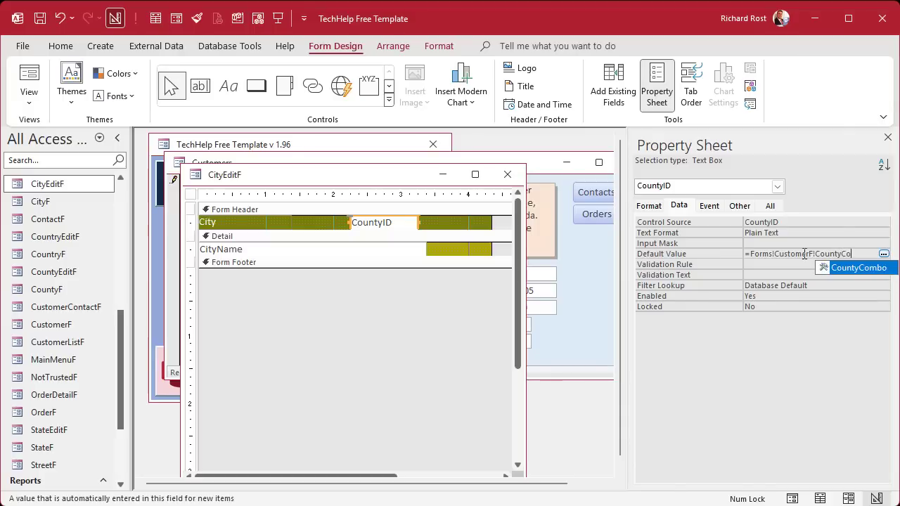
pyautogui.write('mbo')
pyautogui.press('Return')
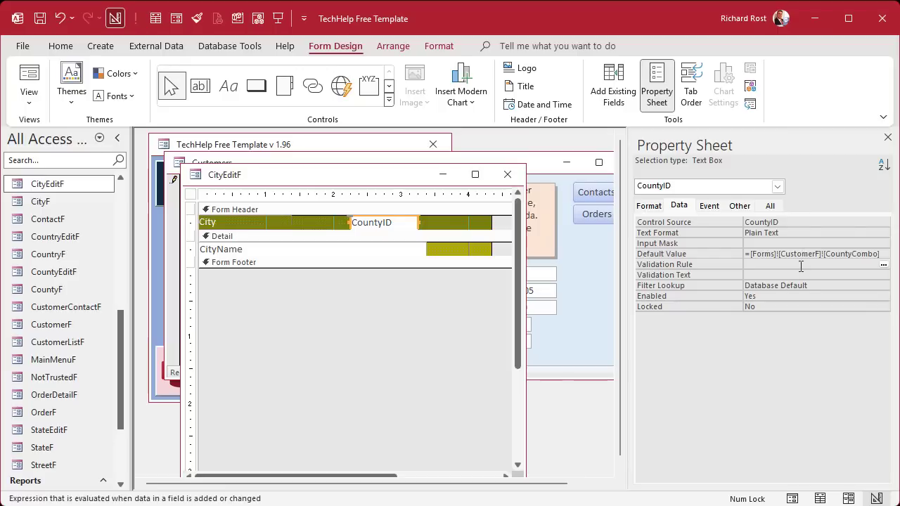
# Step: Give the CountyID text box a red background (#ED1C24), set its Visible property to No, and close CityEditF
pyautogui.click(433, 41)
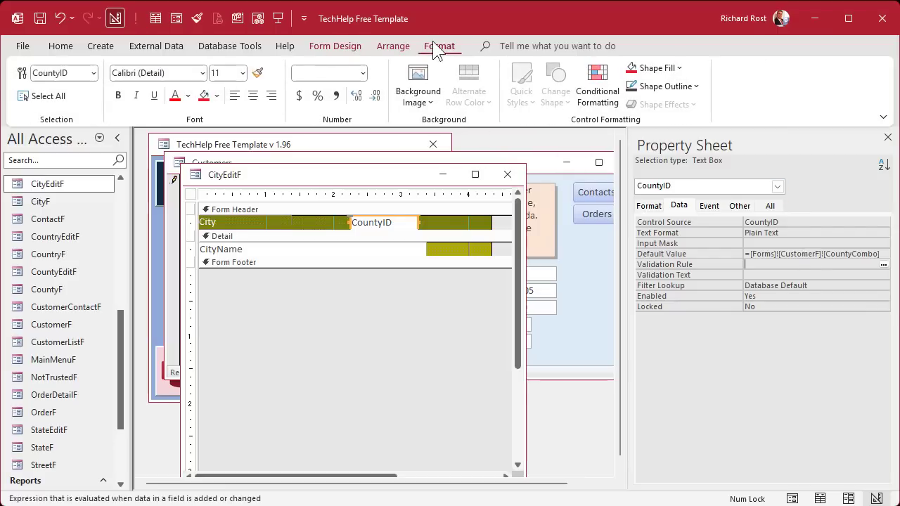
pyautogui.click(204, 97)
pyautogui.click(649, 206)
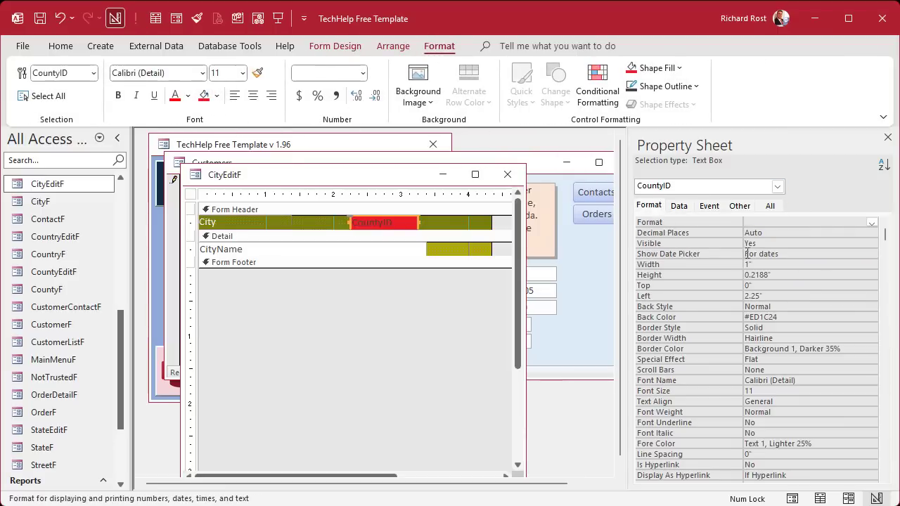
pyautogui.doubleClick(774, 244)
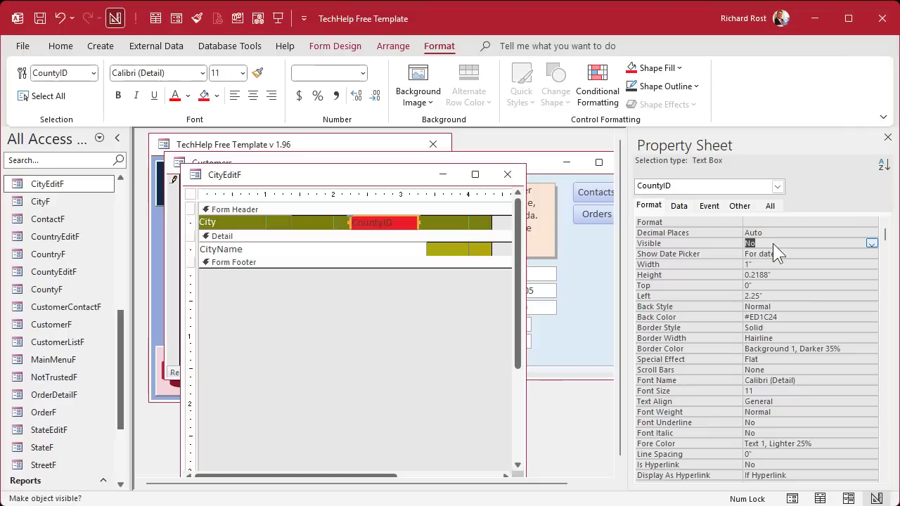
pyautogui.click(509, 175)
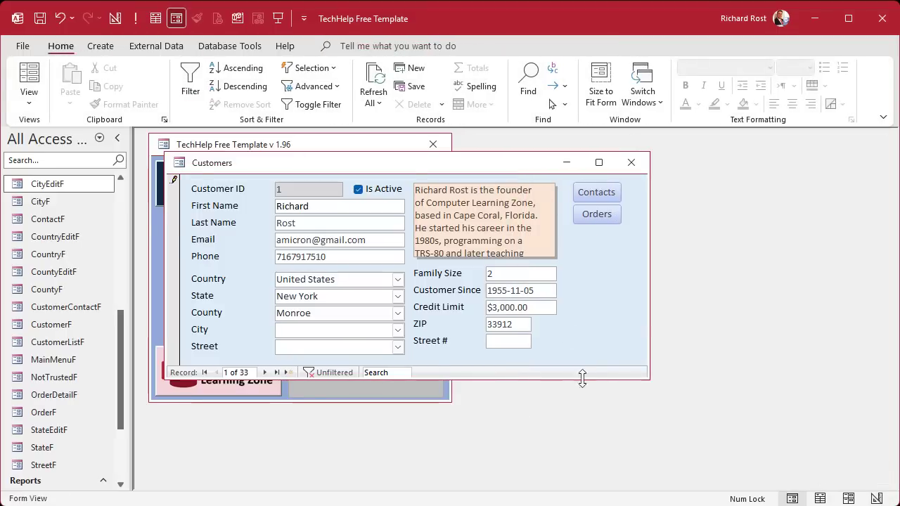
# Step: Set the List Items Edit Form of the customer form's CityCombo to CityEditF in Design View and close the form
pyautogui.click(399, 330)
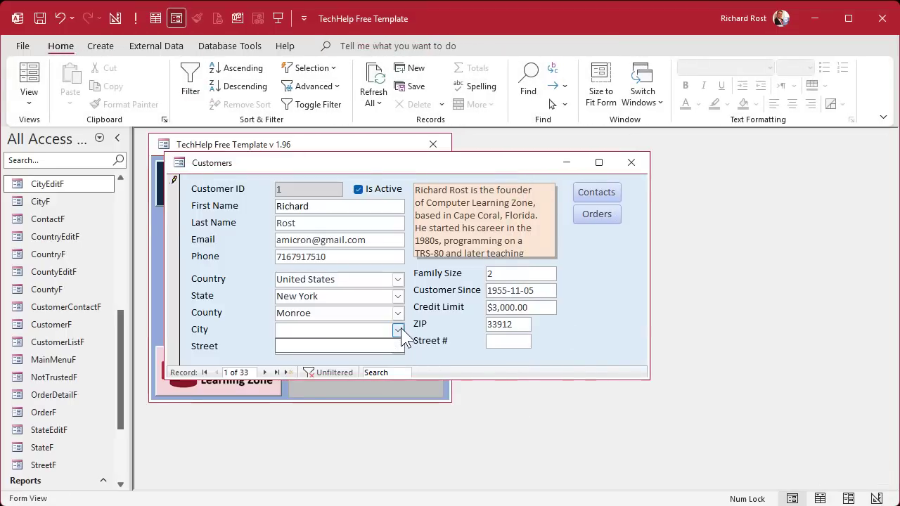
pyautogui.click(399, 330)
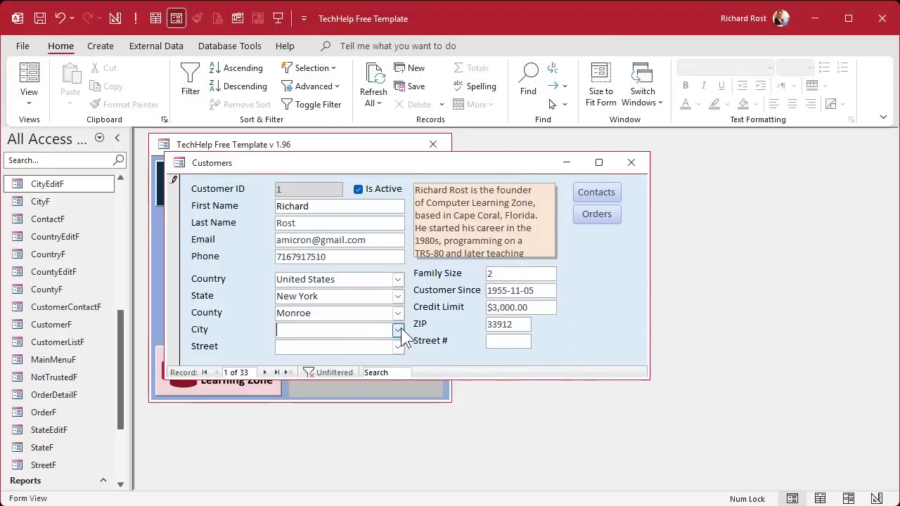
pyautogui.rightClick(612, 281)
pyautogui.click(651, 322)
pyautogui.click(360, 359)
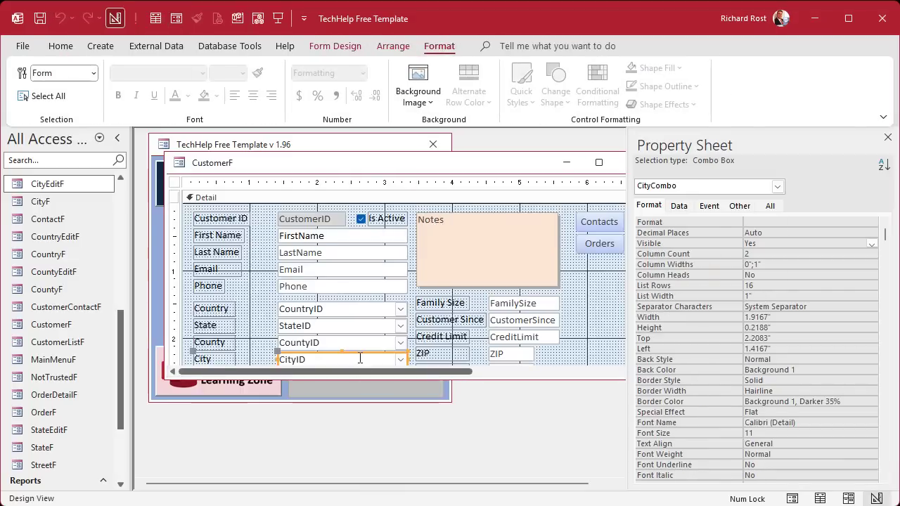
pyautogui.click(680, 205)
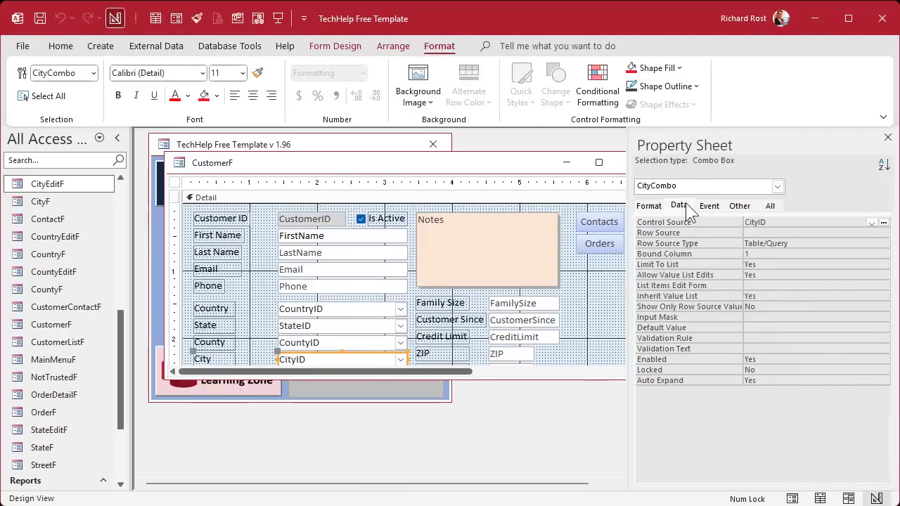
pyautogui.click(785, 286)
pyautogui.click(882, 285)
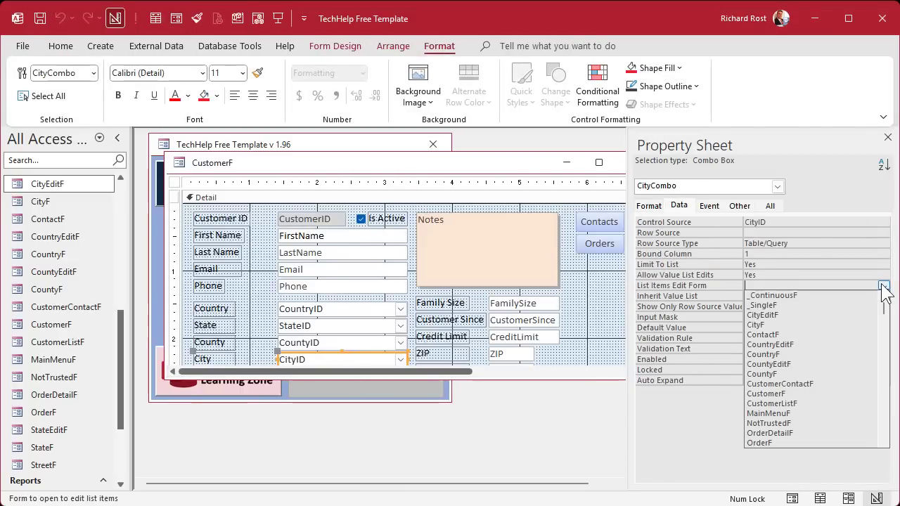
pyautogui.click(816, 315)
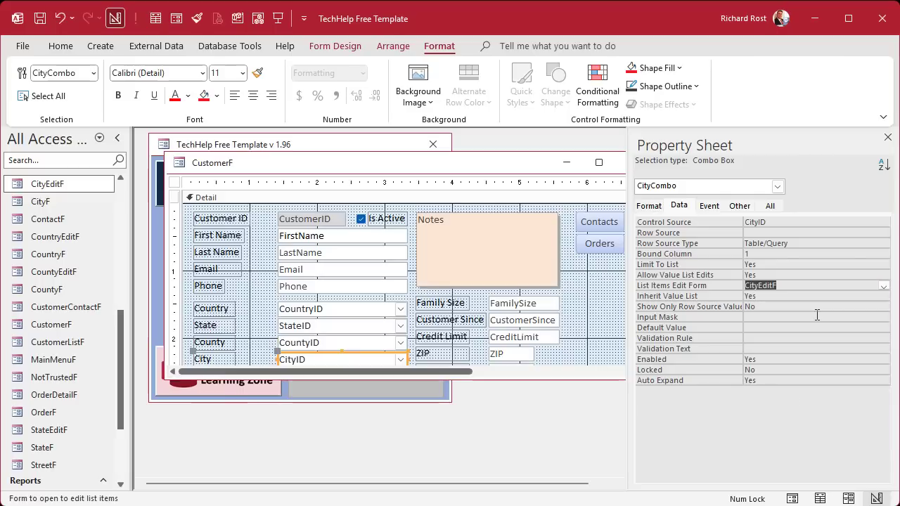
pyautogui.click(887, 137)
pyautogui.click(641, 168)
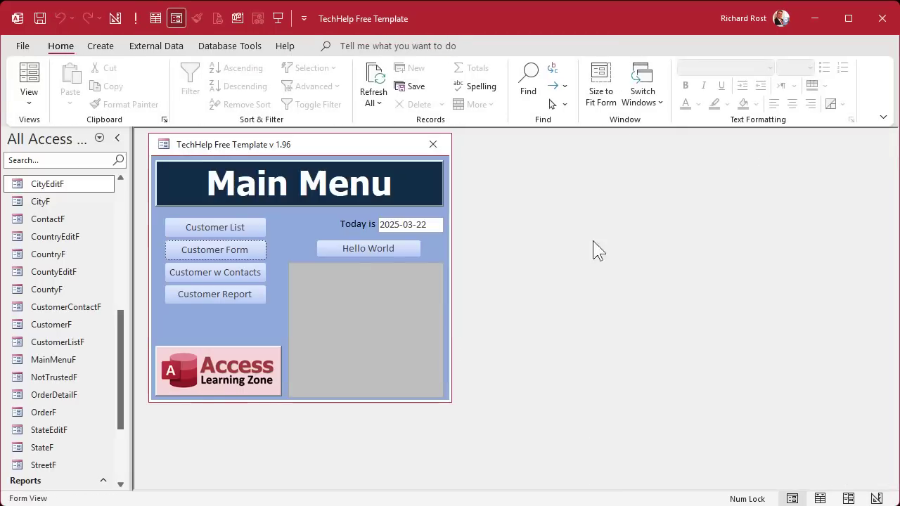
# Step: Reopen the customer form from the Main Menu and open the City list's edit form
pyautogui.click(237, 247)
pyautogui.click(397, 346)
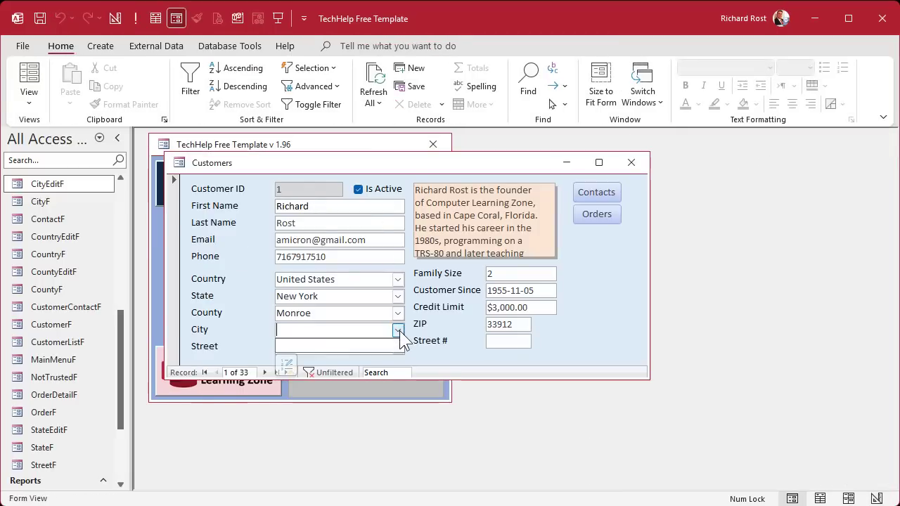
pyautogui.click(287, 364)
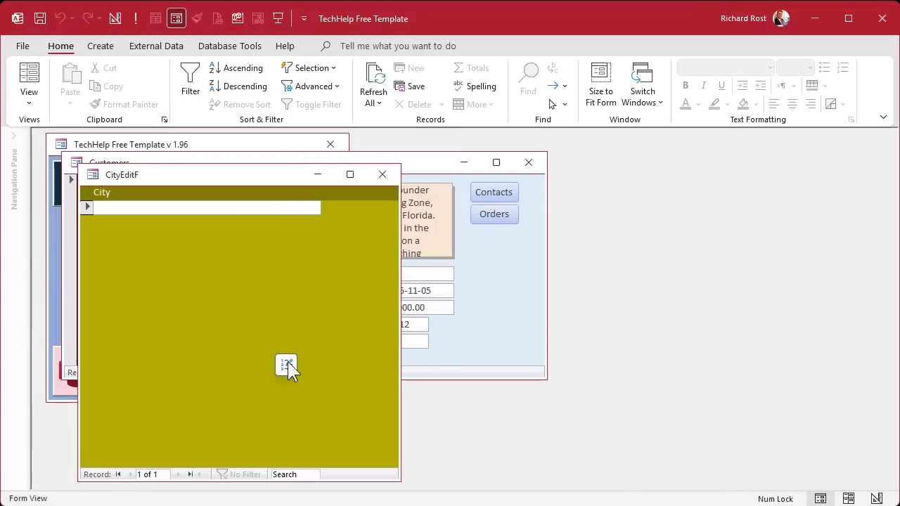
# Step: Add Rochester as a new city in CityEditF and select it as the customer's city
pyautogui.write('Rochester')
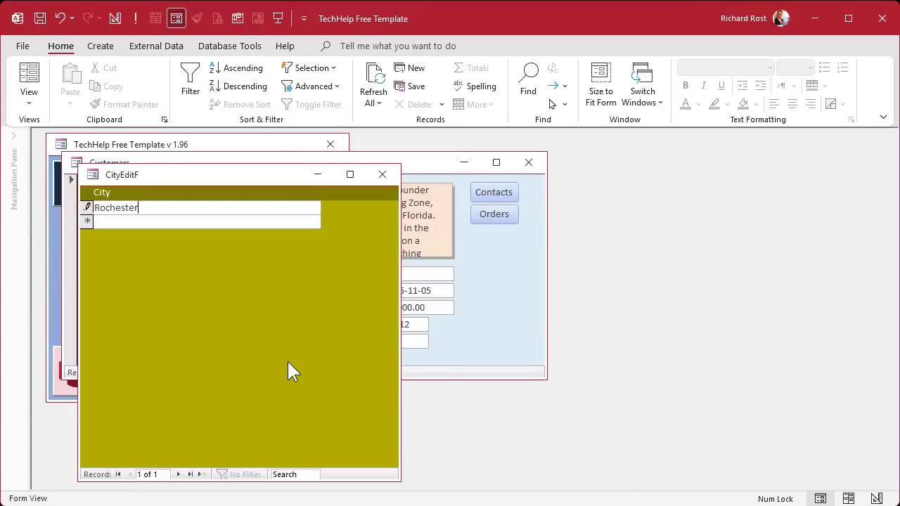
pyautogui.press('Return')
pyautogui.click(382, 175)
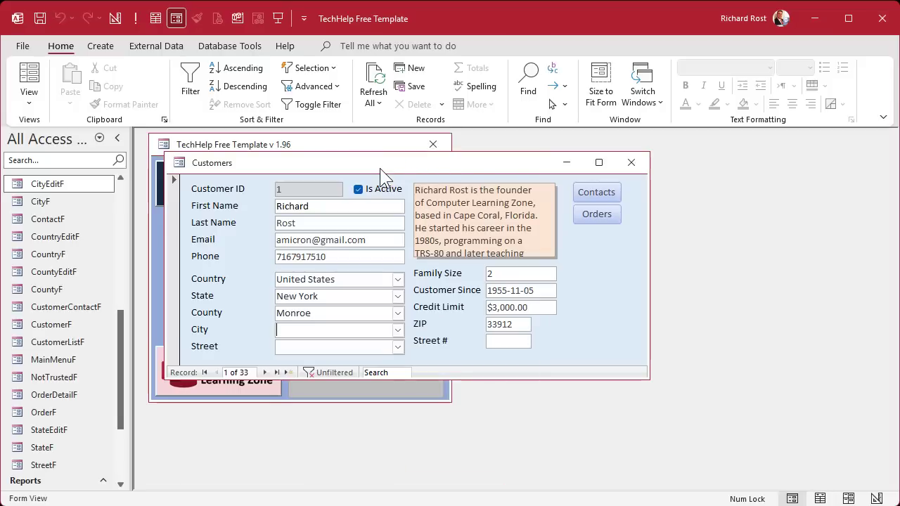
pyautogui.click(397, 330)
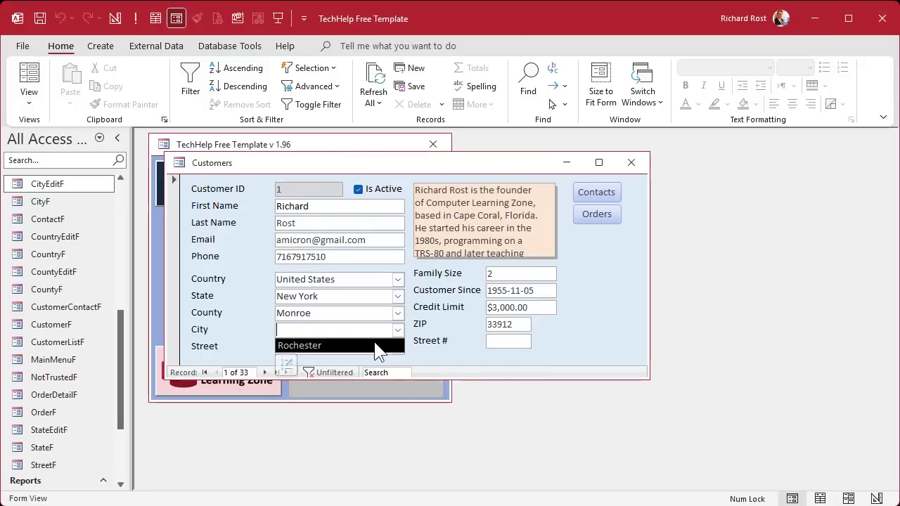
pyautogui.click(375, 342)
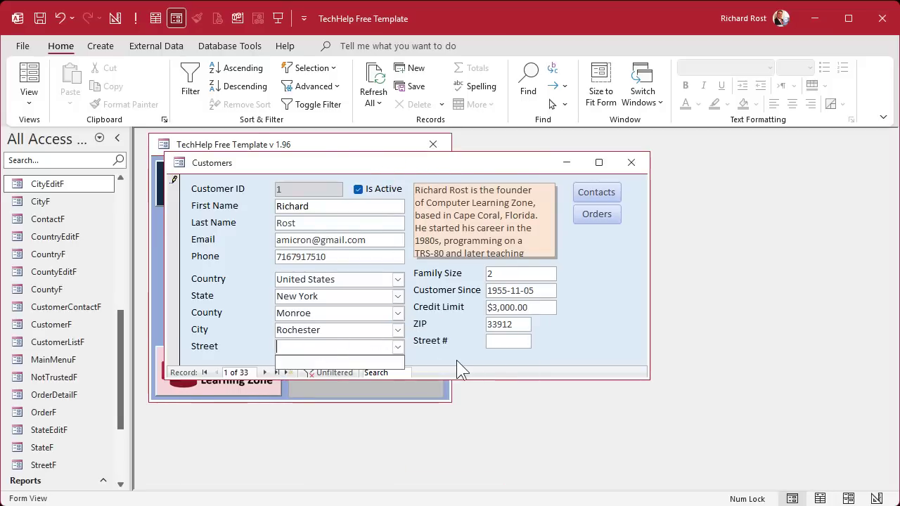
# Step: Duplicate the StreetF form as StreetEditF and open the copy in Design View
pyautogui.click(58, 467)
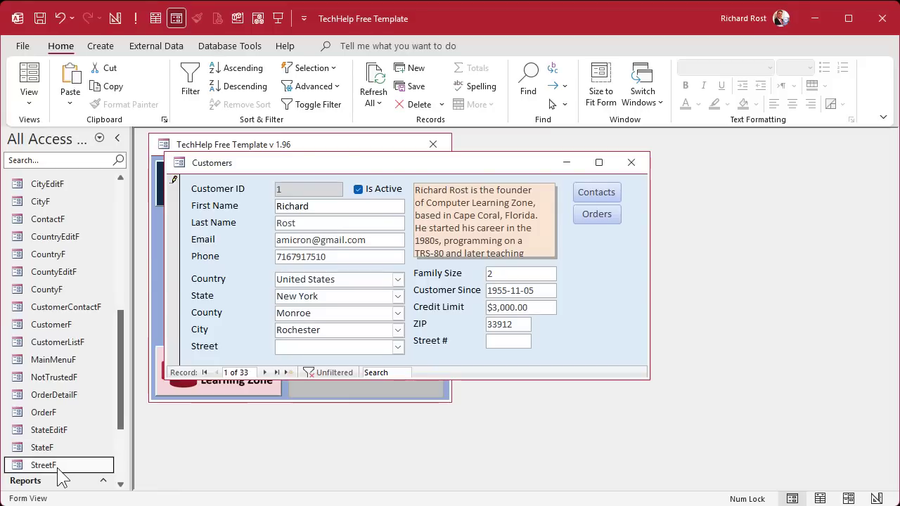
pyautogui.hotkey('ctrl', 'v')
pyautogui.write('StreetEd')
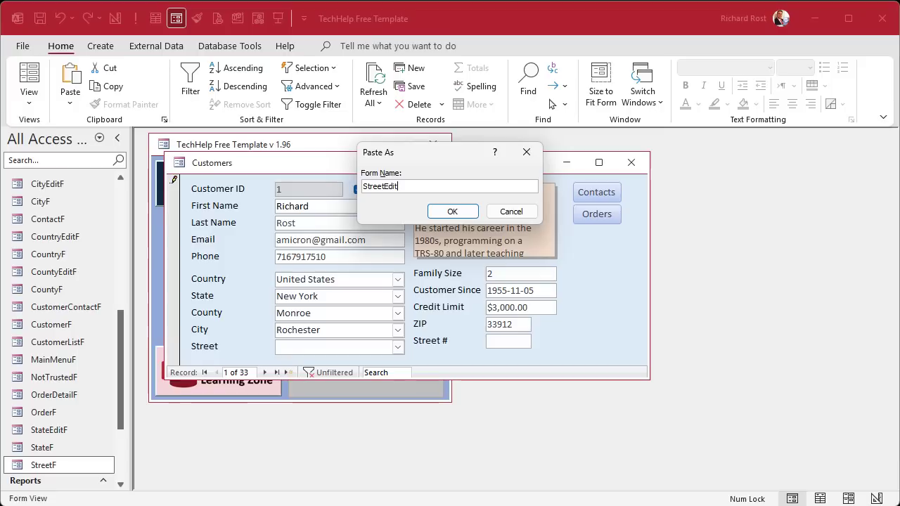
pyautogui.press('Return')
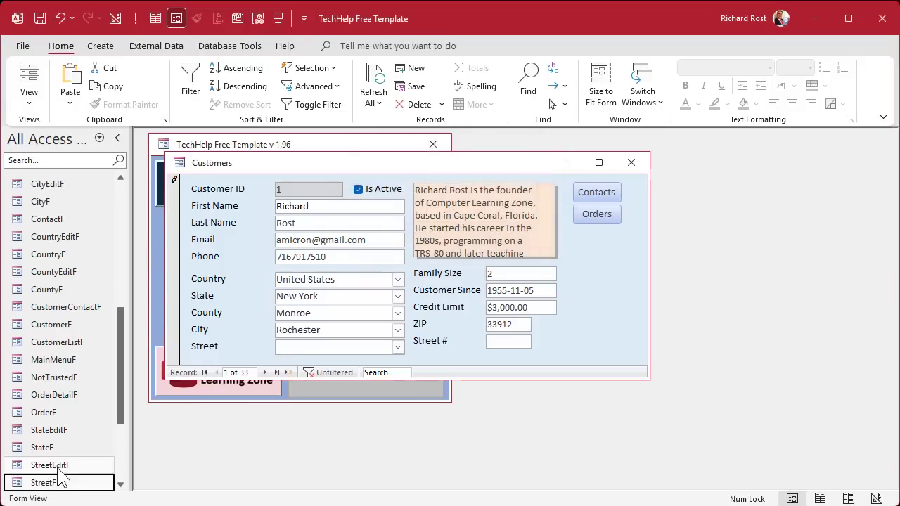
pyautogui.rightClick(60, 469)
pyautogui.click(92, 505)
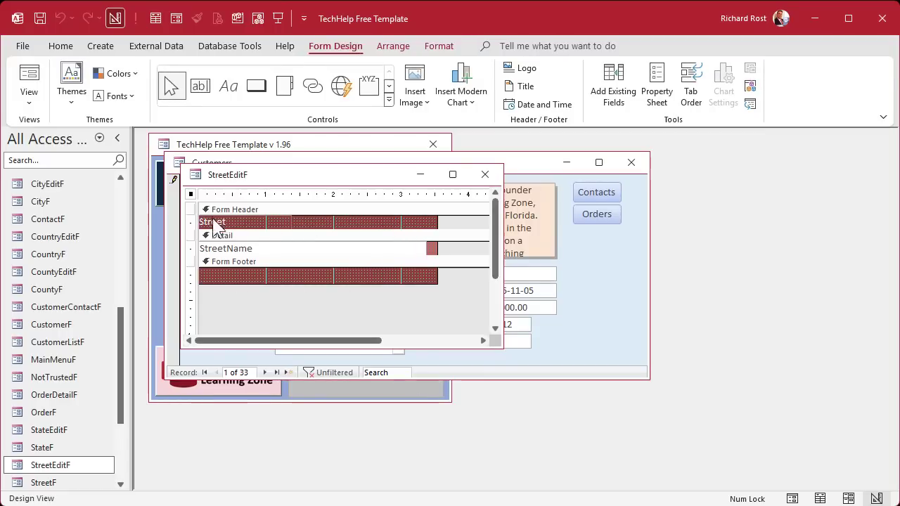
# Step: Set StreetEditF's Record Source to SELECT * FROM StreetT WHERE CityID=Forms!CustomerF!CityCombo ORDER BY StreetName
pyautogui.doubleClick(190, 195)
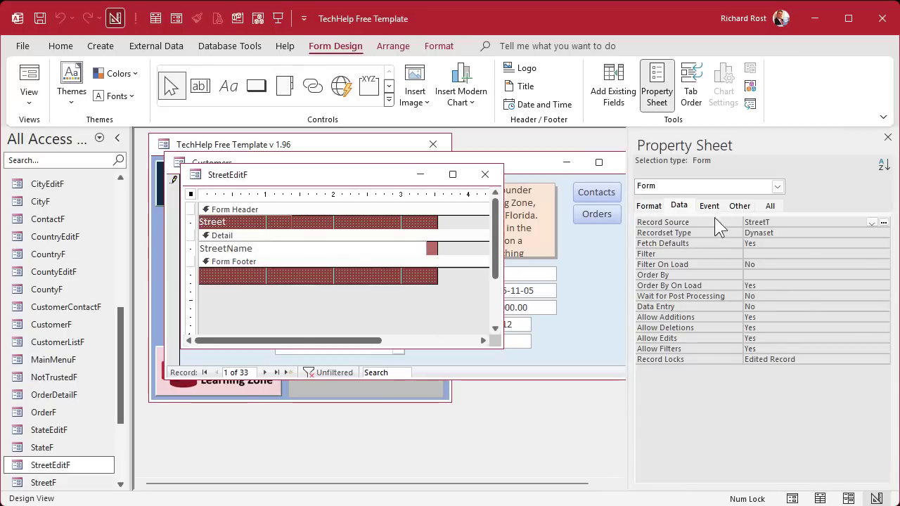
pyautogui.click(733, 224)
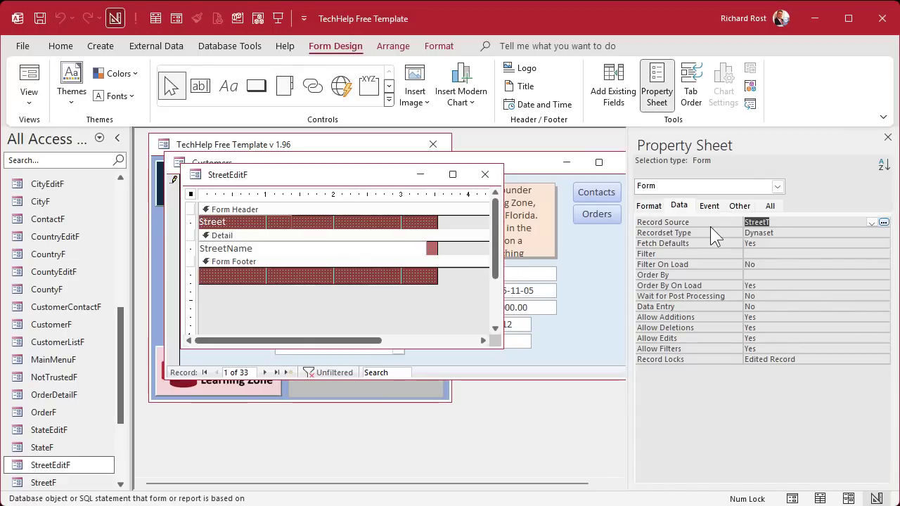
pyautogui.hotkey('shift', 'F2')
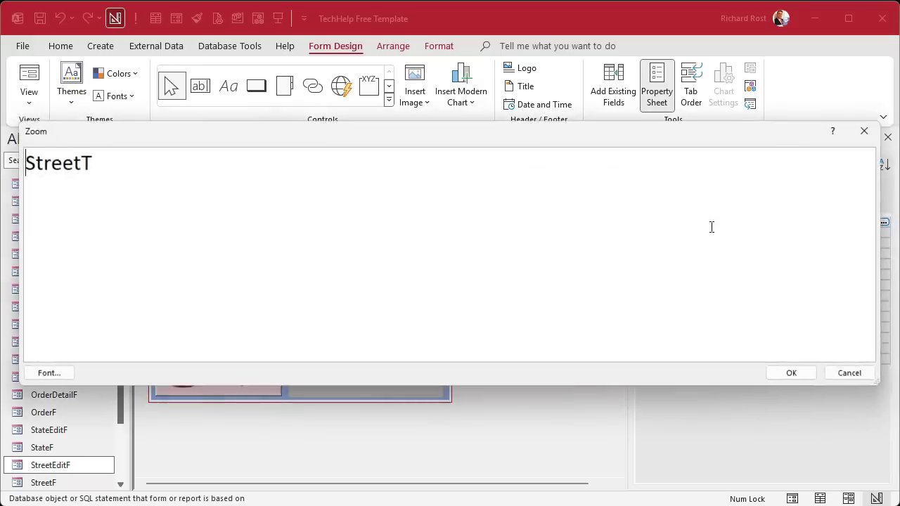
pyautogui.hotkey('ctrl', 'a')
pyautogui.write('SELECT ')
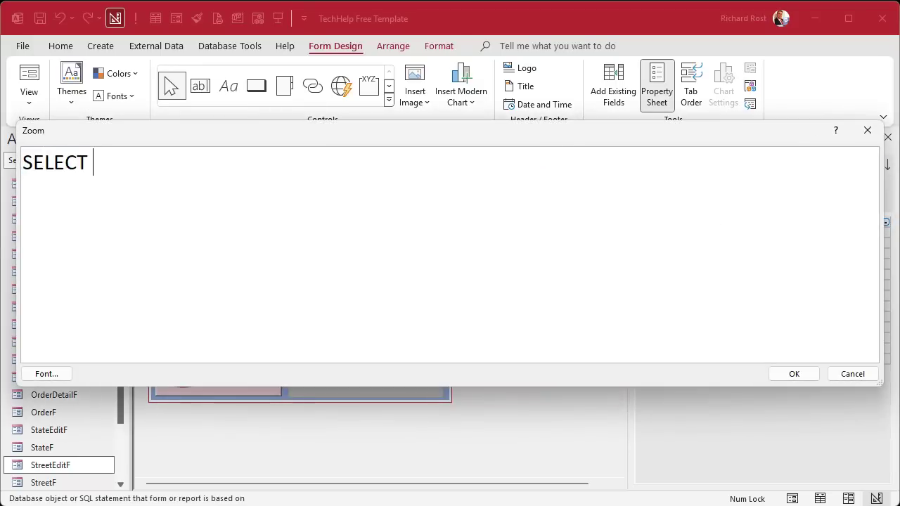
pyautogui.write('* FROM StreetT WHERE ')
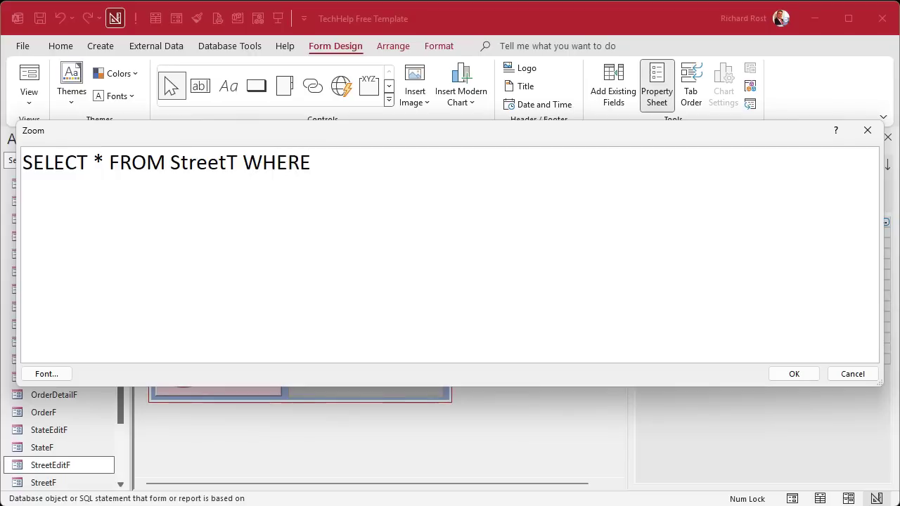
pyautogui.write('CityID=')
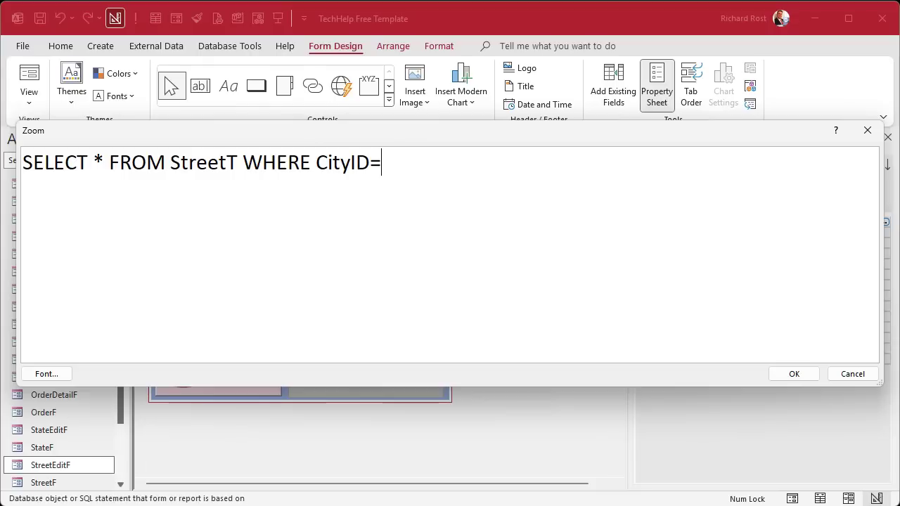
pyautogui.write('Forms!')
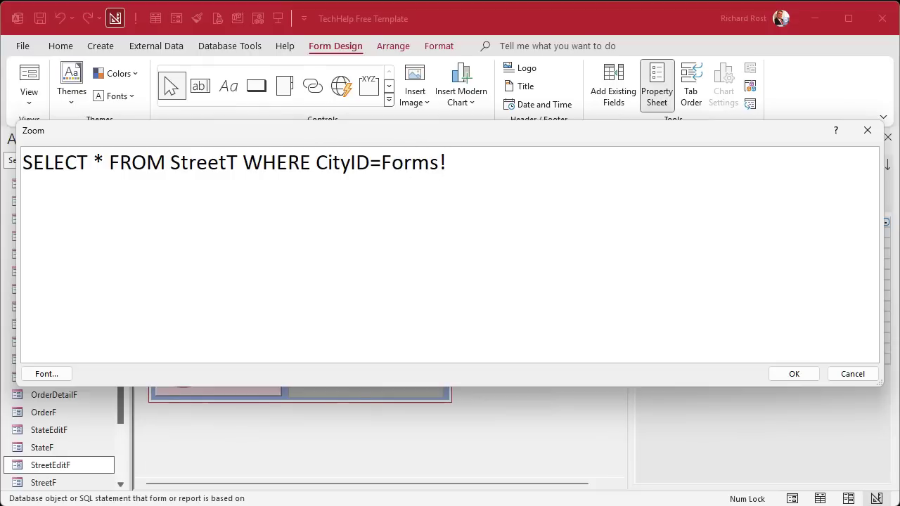
pyautogui.write('CustomerF!')
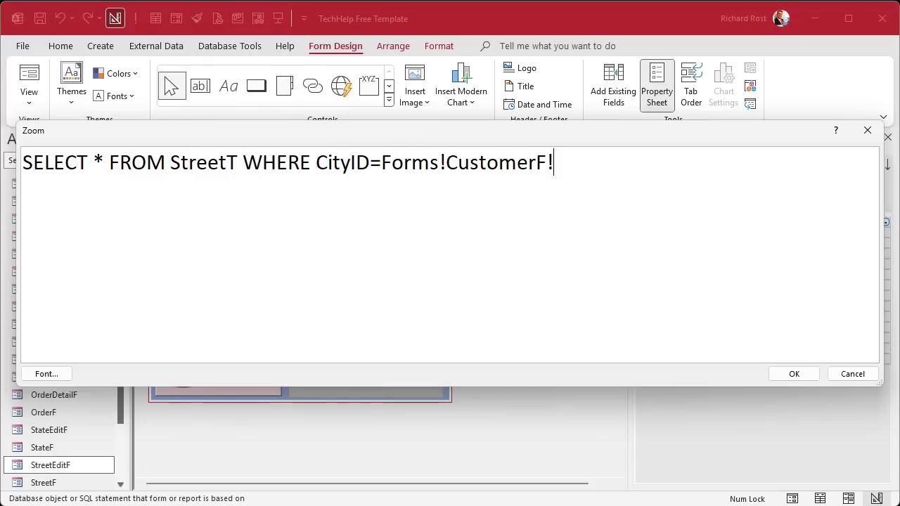
pyautogui.write('City')
pyautogui.write('Combo')
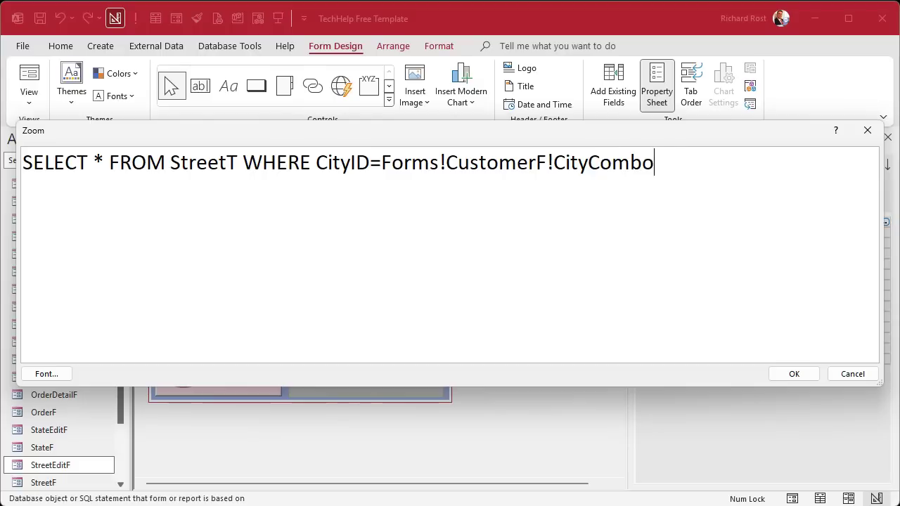
pyautogui.write(' ORDER BY StreetN')
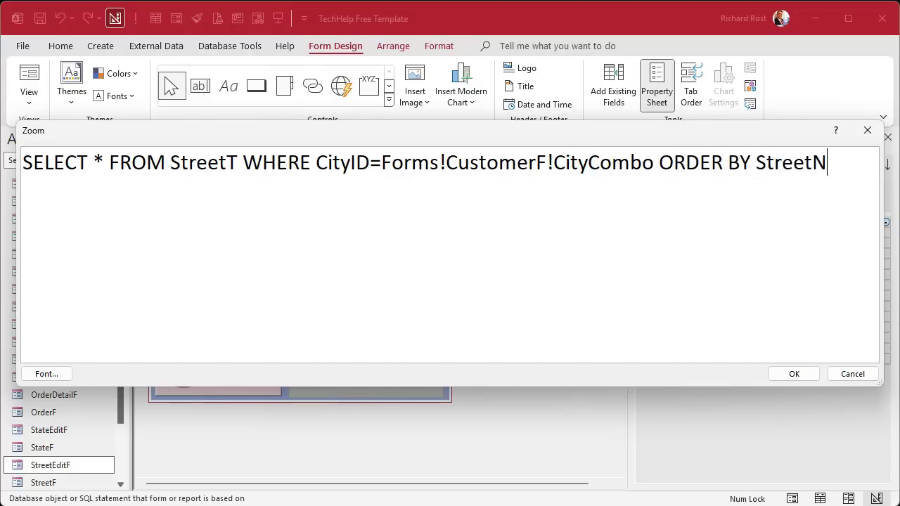
pyautogui.write('ame')
pyautogui.press('Tab')
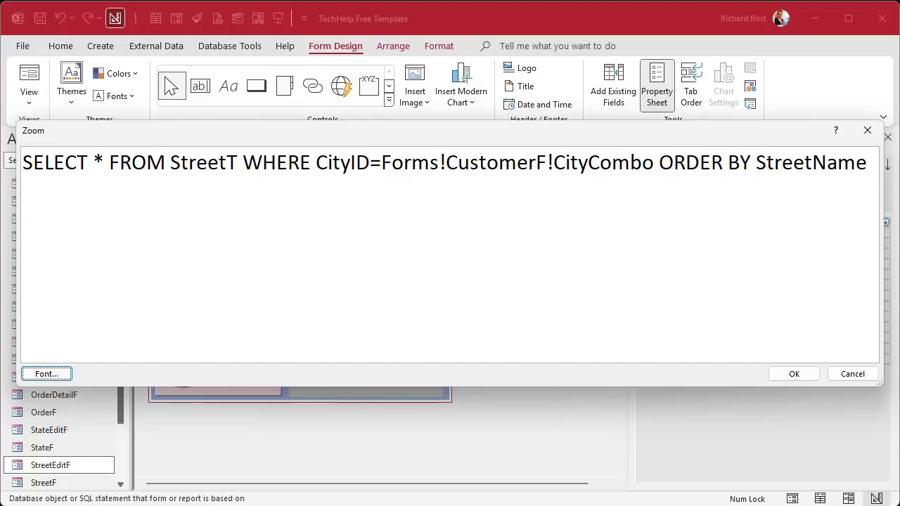
pyautogui.click(800, 372)
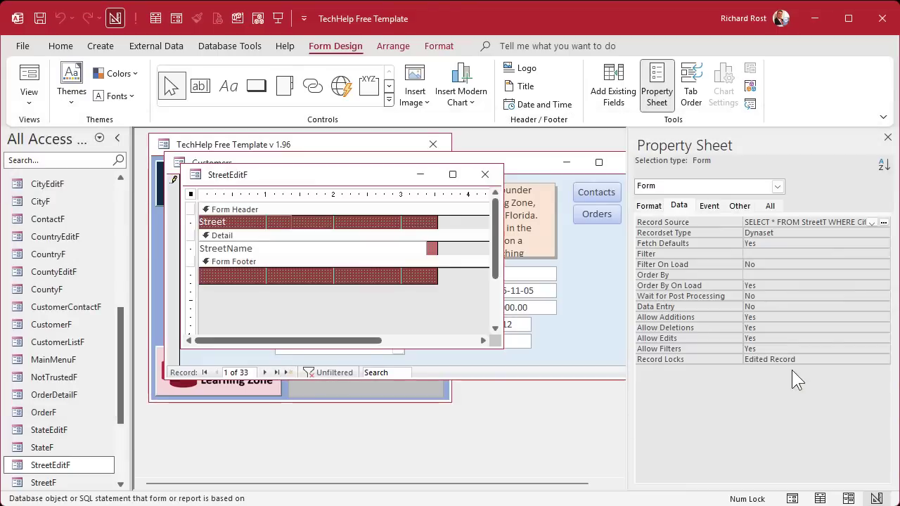
# Step: Add the CityID field to StreetEditF's form header and delete its attached label
pyautogui.click(614, 88)
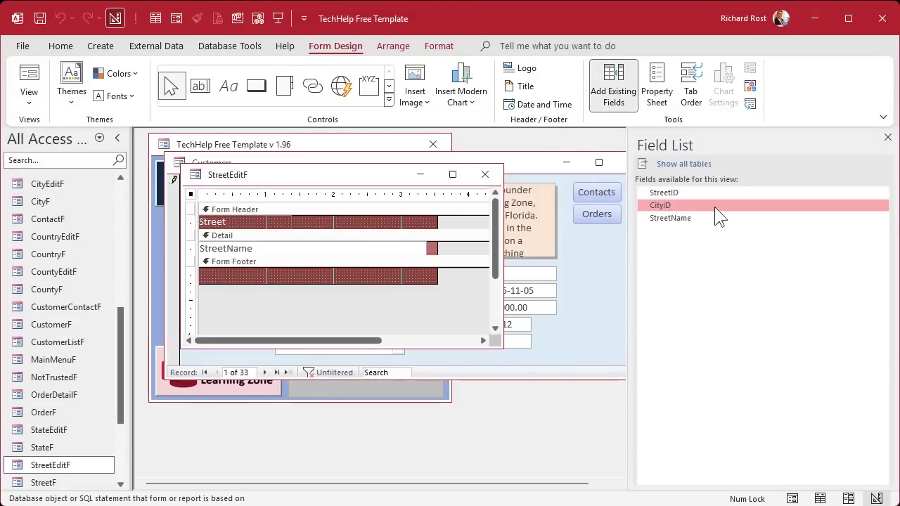
pyautogui.moveTo(714, 207); pyautogui.dragTo(360, 223)
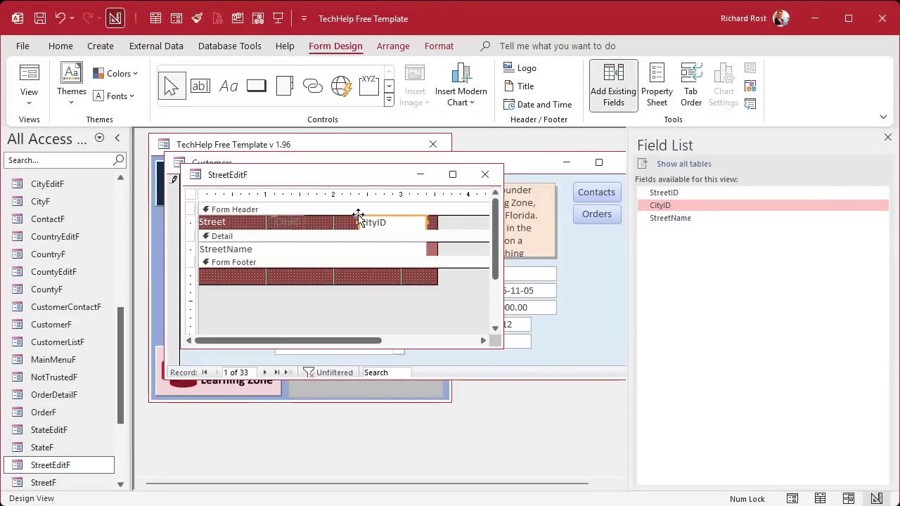
pyautogui.click(294, 222)
pyautogui.press('Delete')
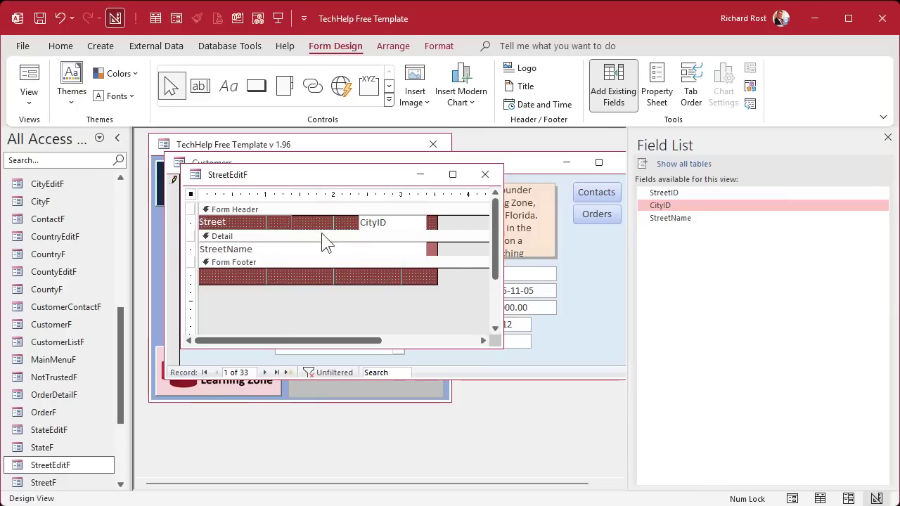
# Step: Give the CityID text box a red background (#ED1C24) and set its Visible property to No
pyautogui.click(375, 222)
pyautogui.click(439, 45)
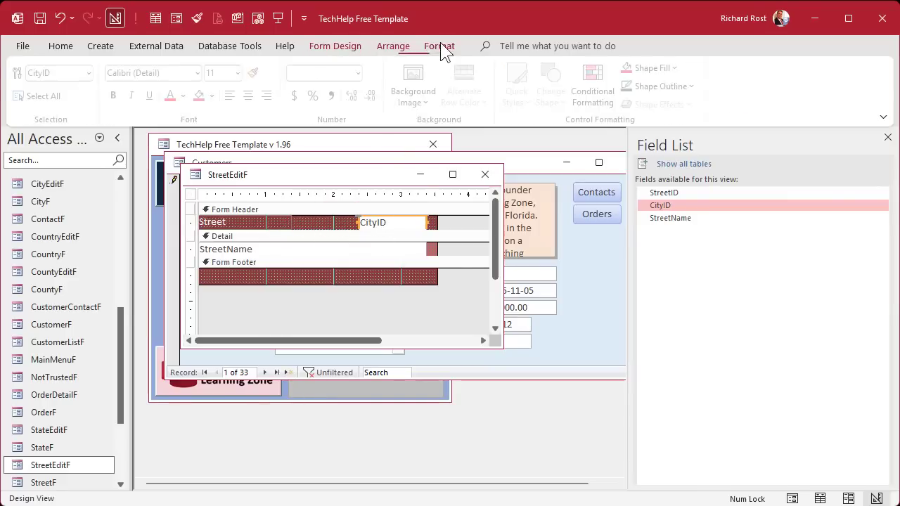
pyautogui.click(206, 98)
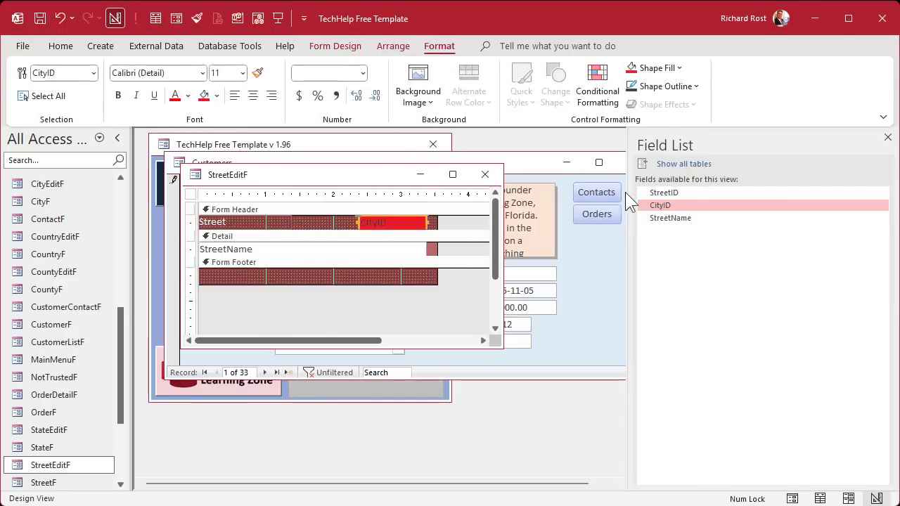
pyautogui.click(338, 219)
pyautogui.doubleClick(375, 219)
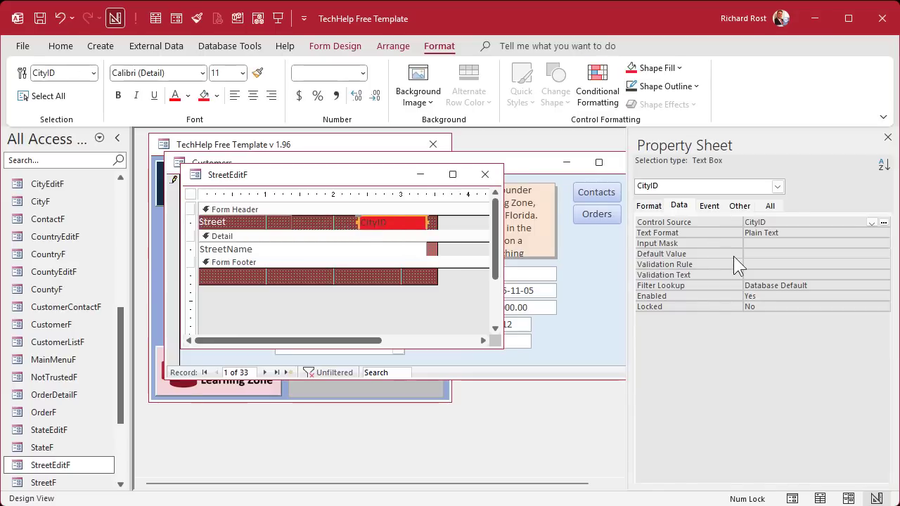
pyautogui.click(649, 205)
pyautogui.doubleClick(765, 244)
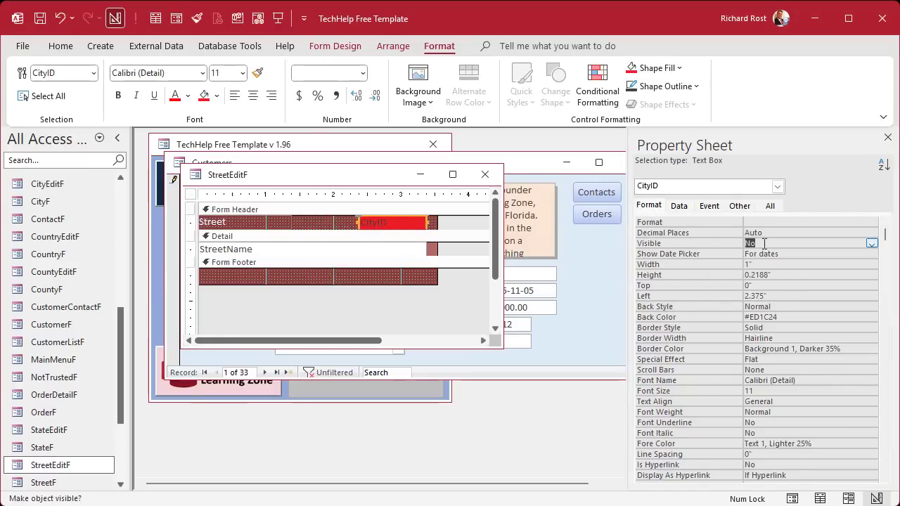
# Step: Set the CityID text box's Default Value to =[Forms]![CustomerF]![CustCombo] and close StreetEditF
pyautogui.click(683, 206)
pyautogui.click(776, 253)
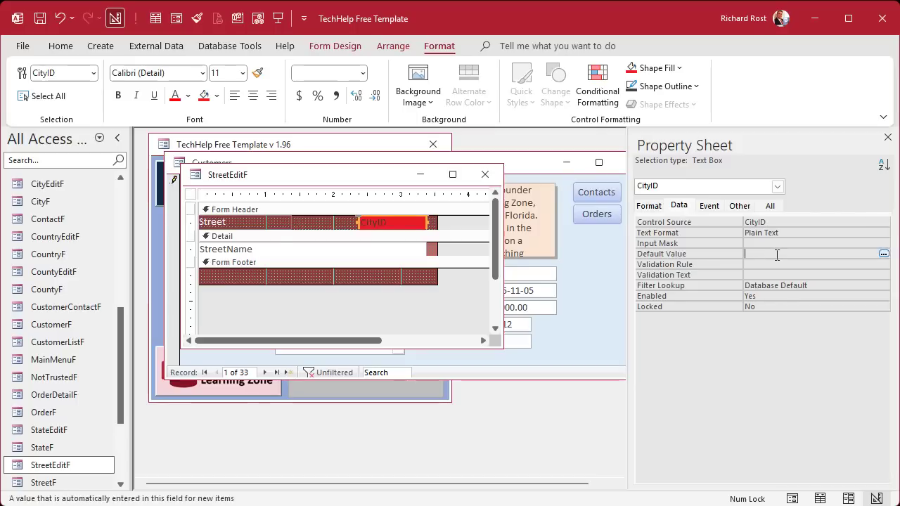
pyautogui.write('=[Forms]![CustomerF]')
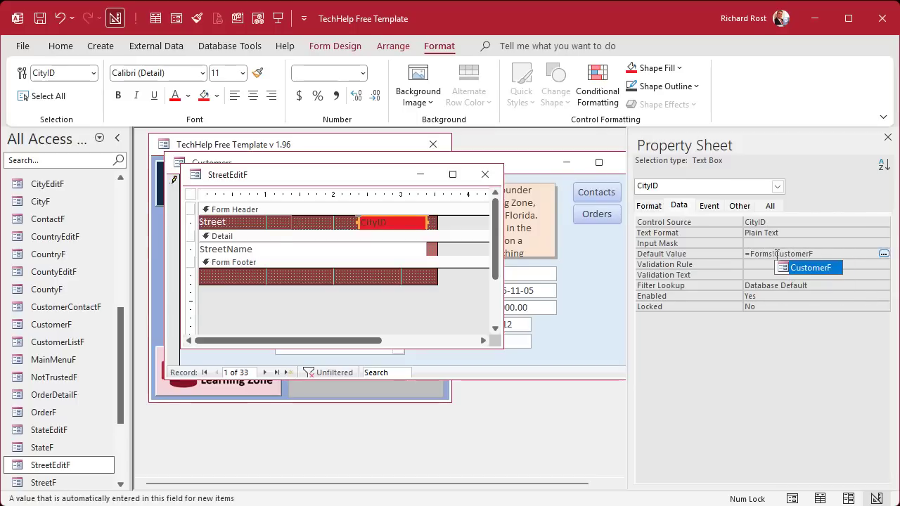
pyautogui.write('!')
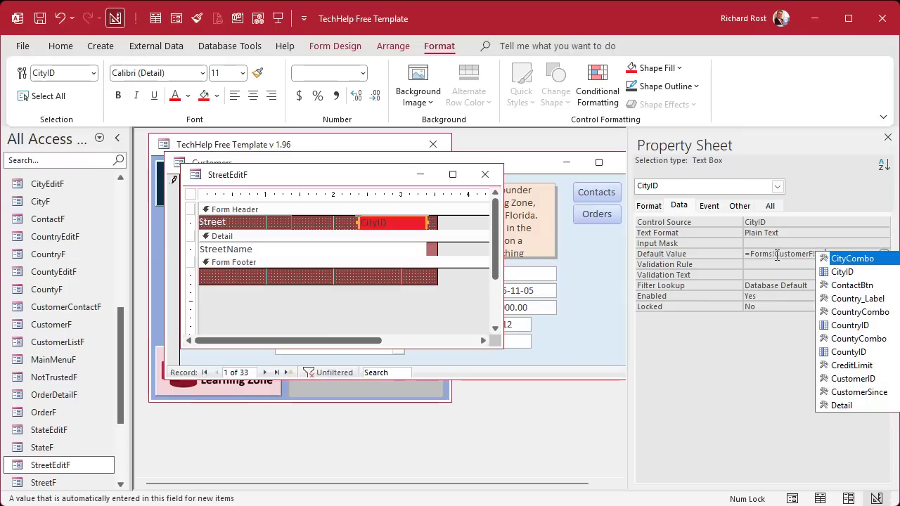
pyautogui.write('[CustCombo')
pyautogui.press('Return')
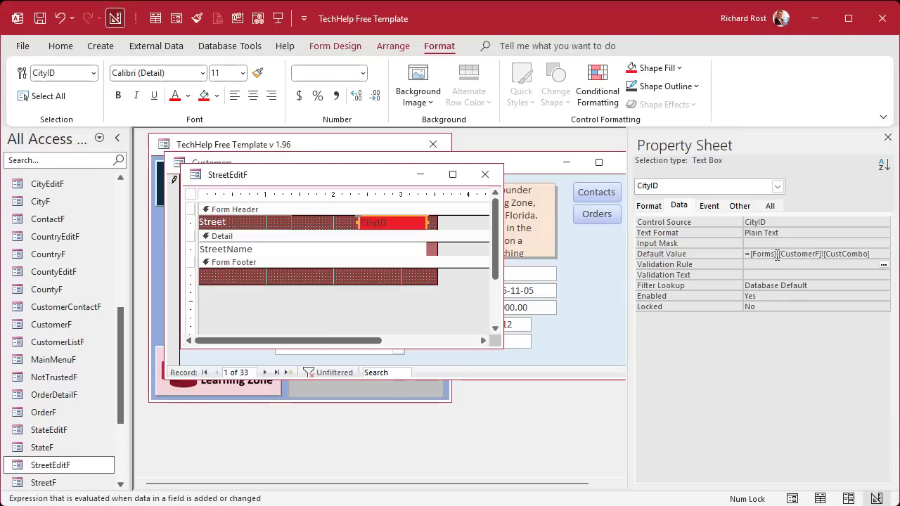
pyautogui.click(483, 173)
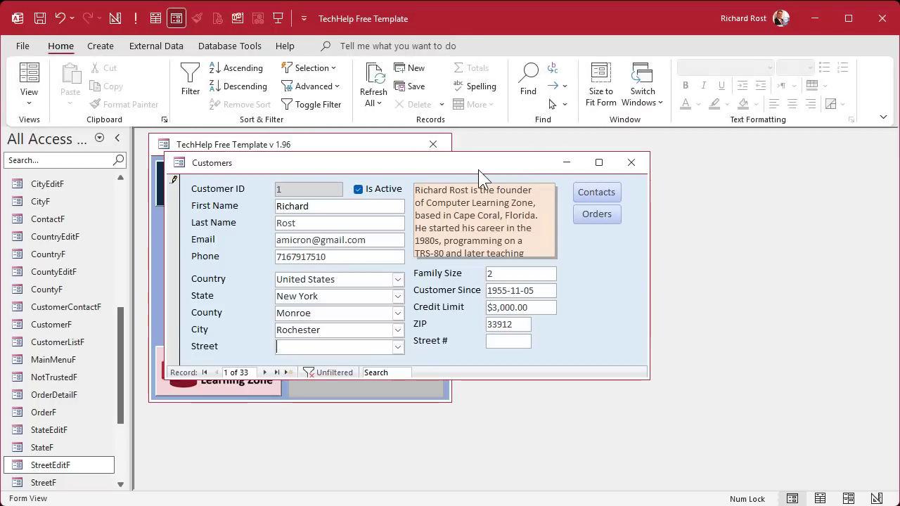
# Step: Set the List Items Edit Form of the customer form's StreetCombo to StreetEditF in Design View and close the form
pyautogui.click(397, 346)
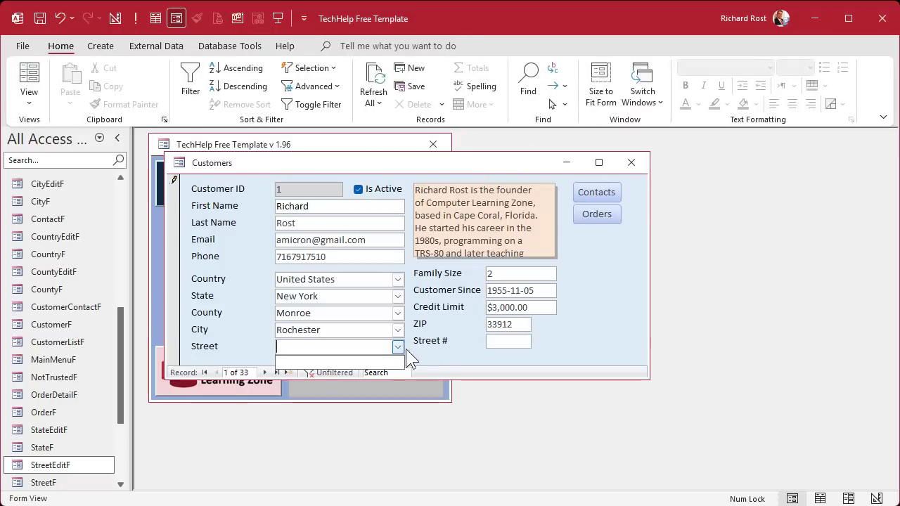
pyautogui.rightClick(450, 366)
pyautogui.click(478, 415)
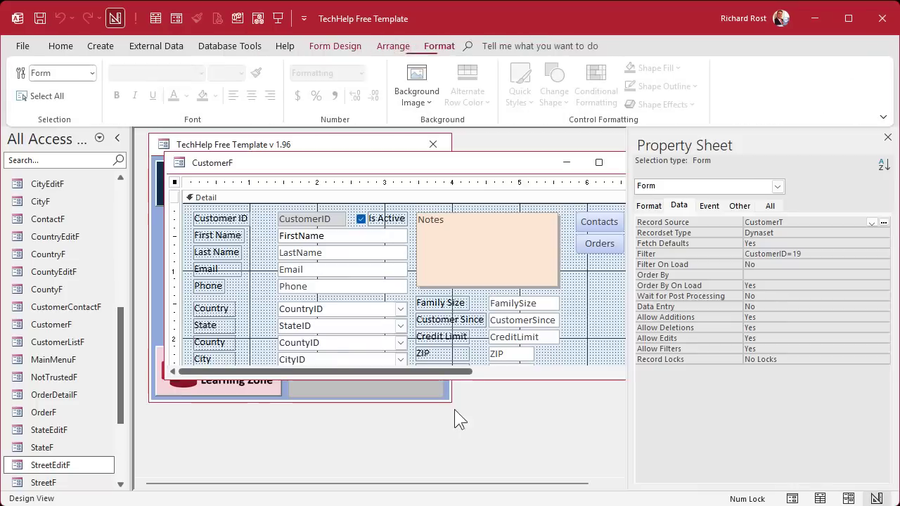
pyautogui.moveTo(334, 382); pyautogui.dragTo(337, 438)
pyautogui.click(331, 378)
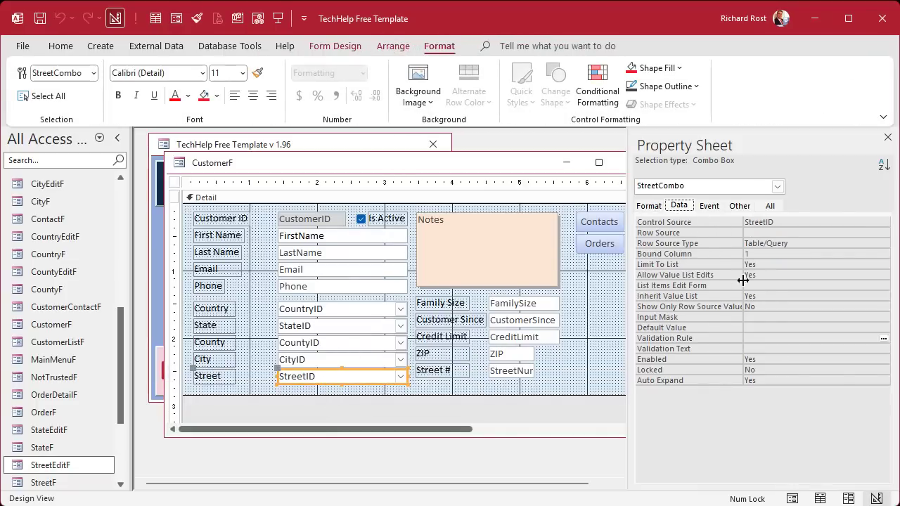
pyautogui.click(777, 286)
pyautogui.click(884, 286)
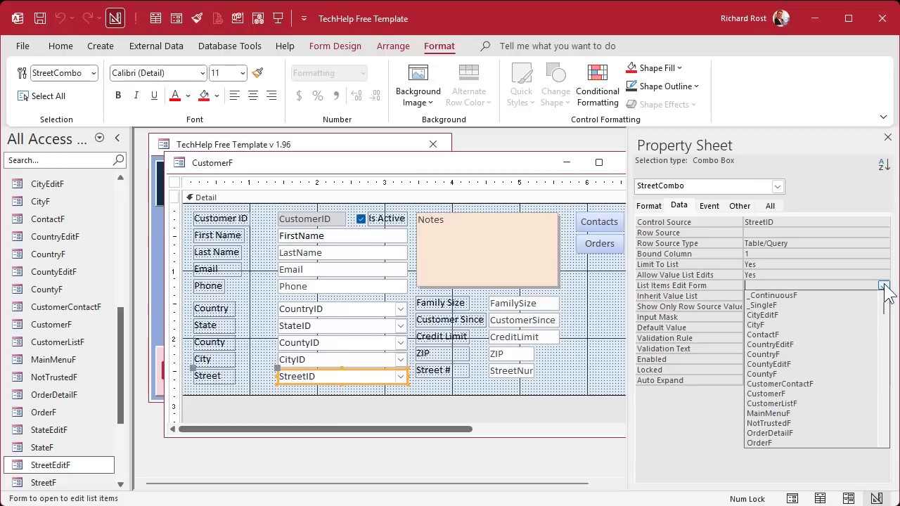
pyautogui.scroll(-3, 813, 340)
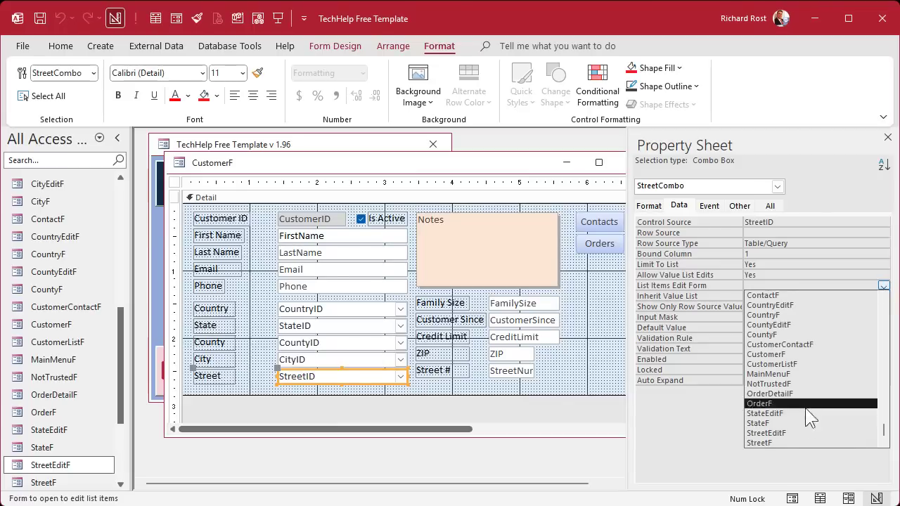
pyautogui.click(792, 431)
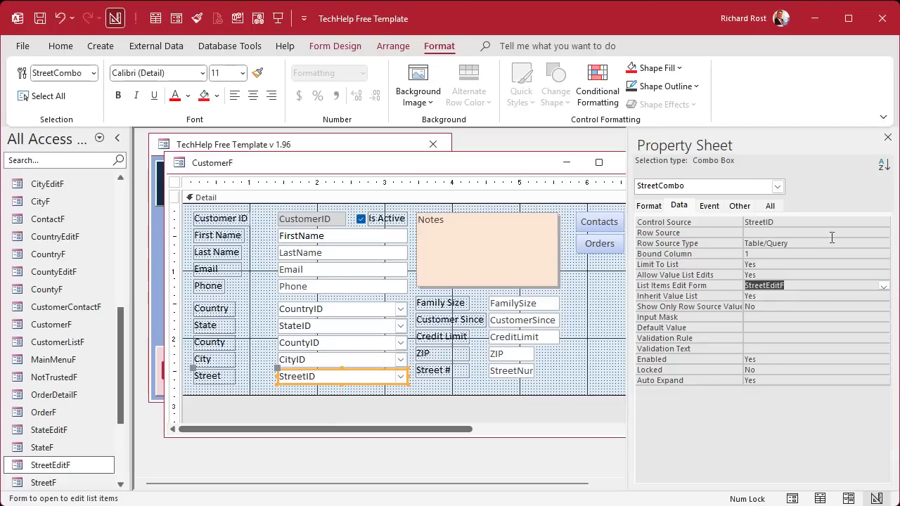
pyautogui.click(887, 137)
pyautogui.click(635, 162)
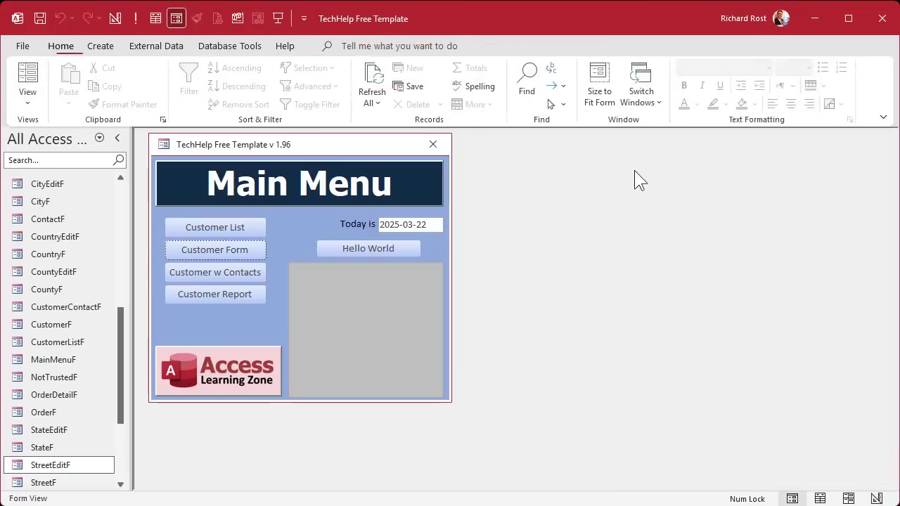
# Step: Open the customer form, add Main Street through the Street combo's list items edit form, and check the Street list
pyautogui.click(209, 251)
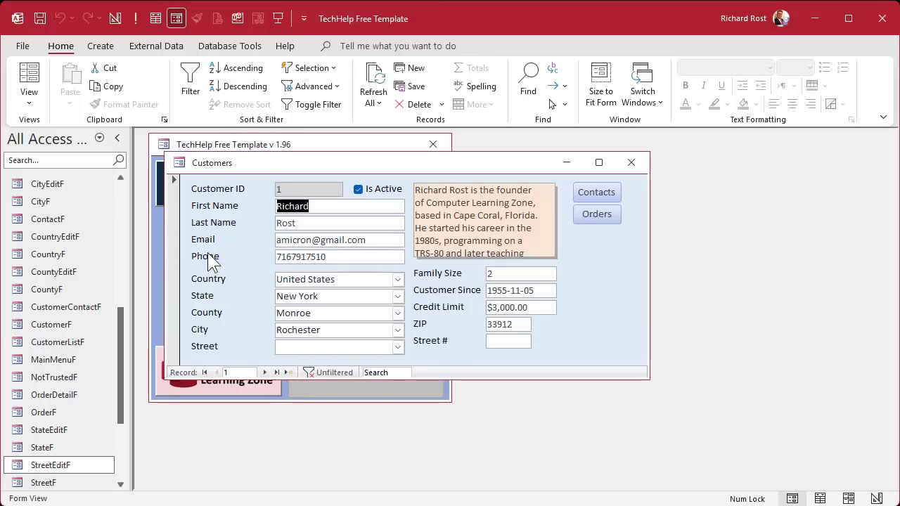
pyautogui.click(397, 346)
pyautogui.click(287, 381)
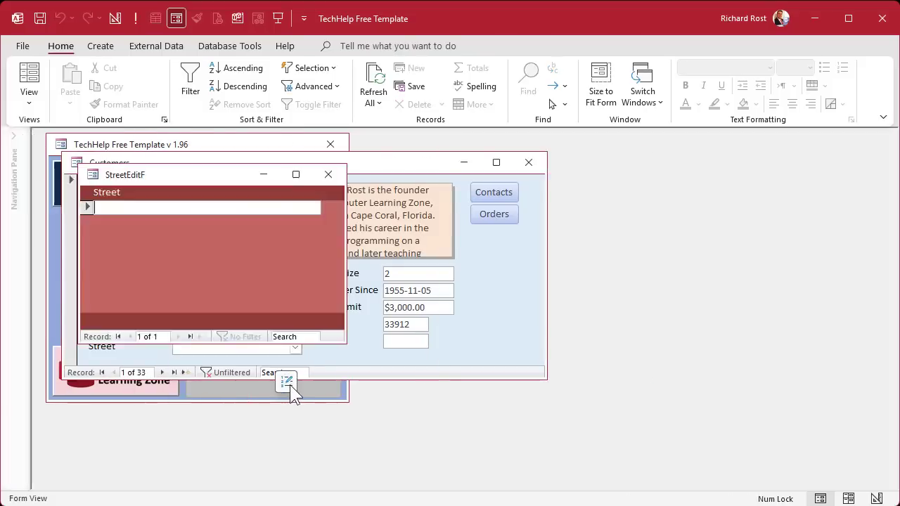
pyautogui.write('Main Street')
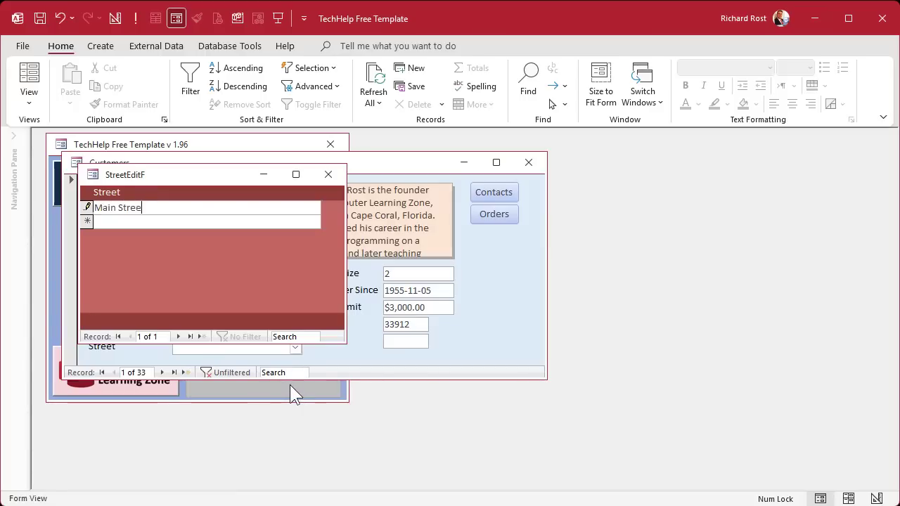
pyautogui.press('Return')
pyautogui.click(328, 174)
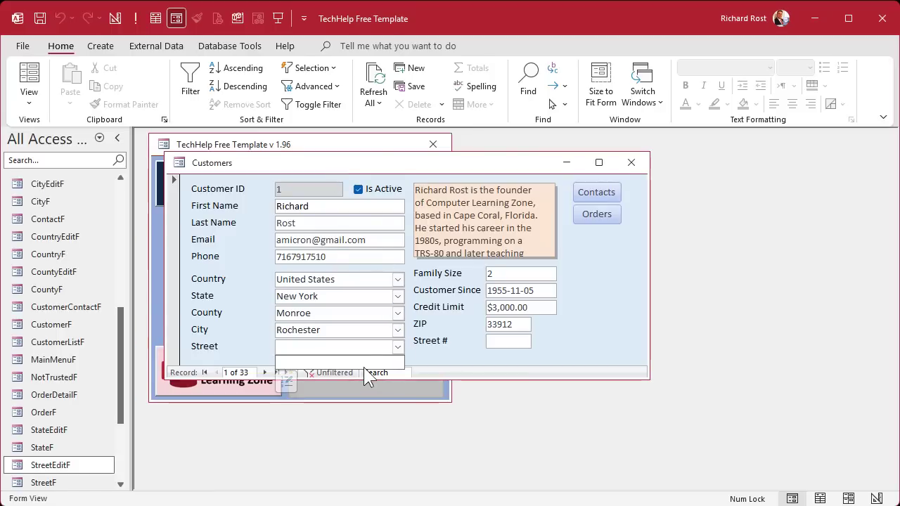
pyautogui.click(397, 346)
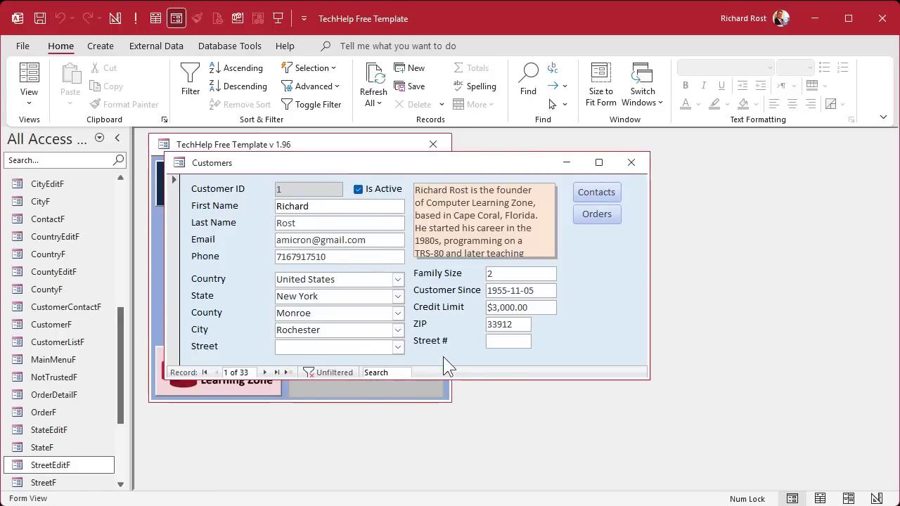
# Step: Delete the Main Street record with CityID 0 from the StreetT table and close the table
pyautogui.scroll(10, 117, 212)
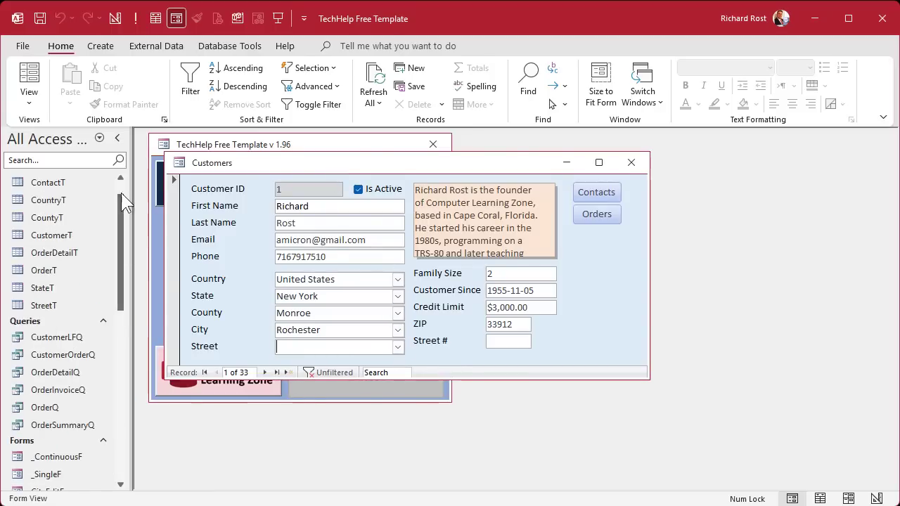
pyautogui.doubleClick(49, 334)
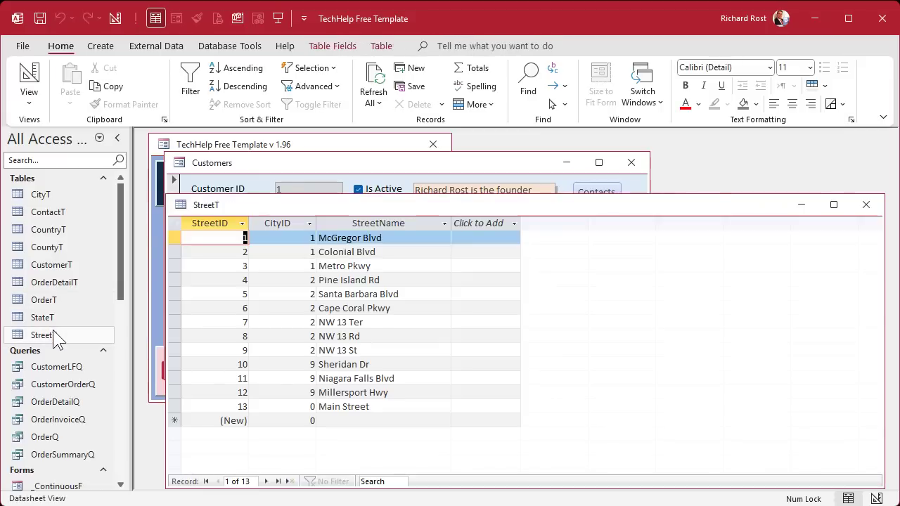
pyautogui.click(305, 406)
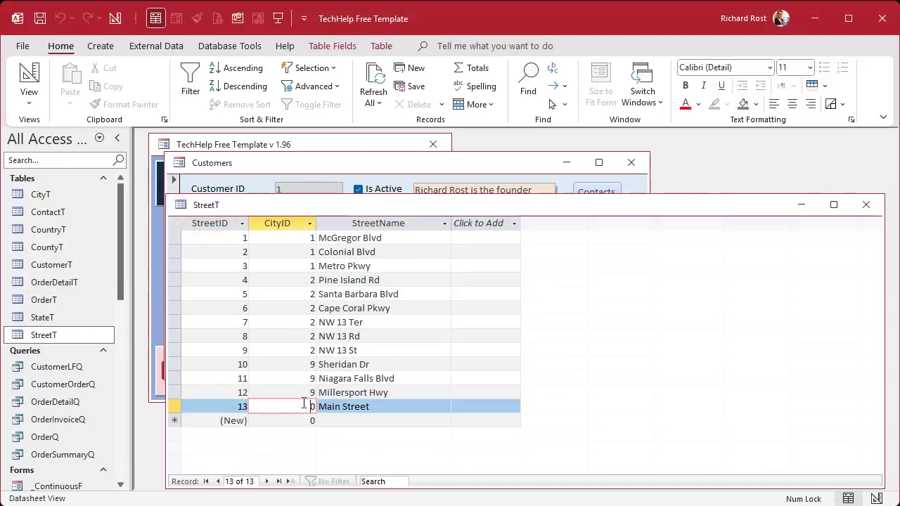
pyautogui.click(174, 408)
pyautogui.press('Delete')
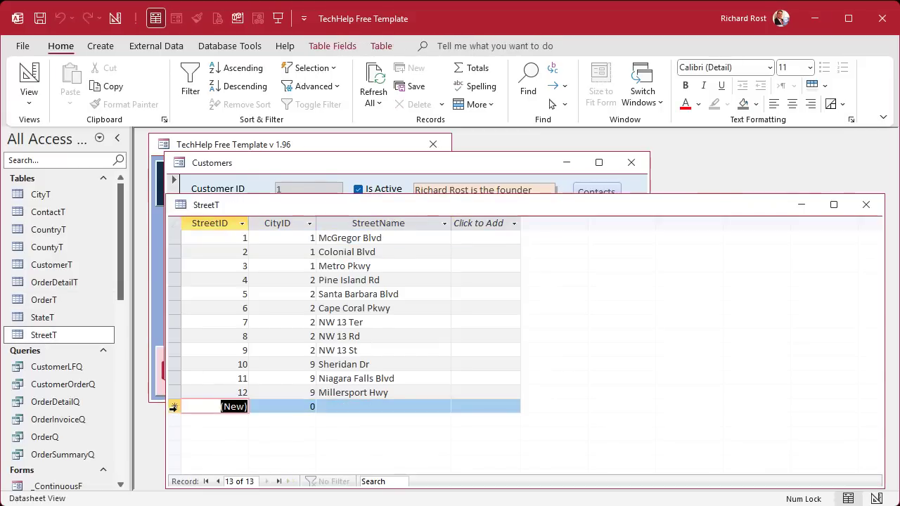
pyautogui.click(865, 205)
# Step: Open the customer form in Design View and check the data properties of StreetCombo
pyautogui.rightClick(561, 322)
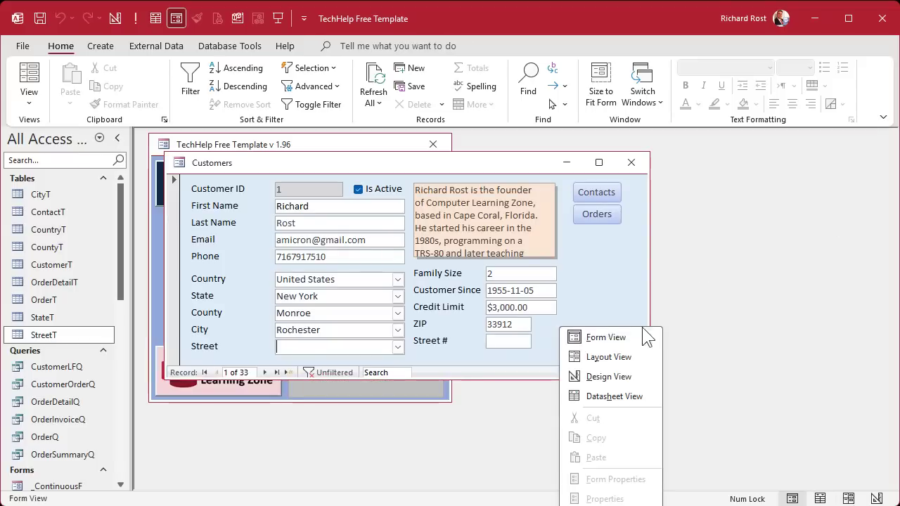
pyautogui.click(611, 373)
pyautogui.scroll(-3, 466, 263)
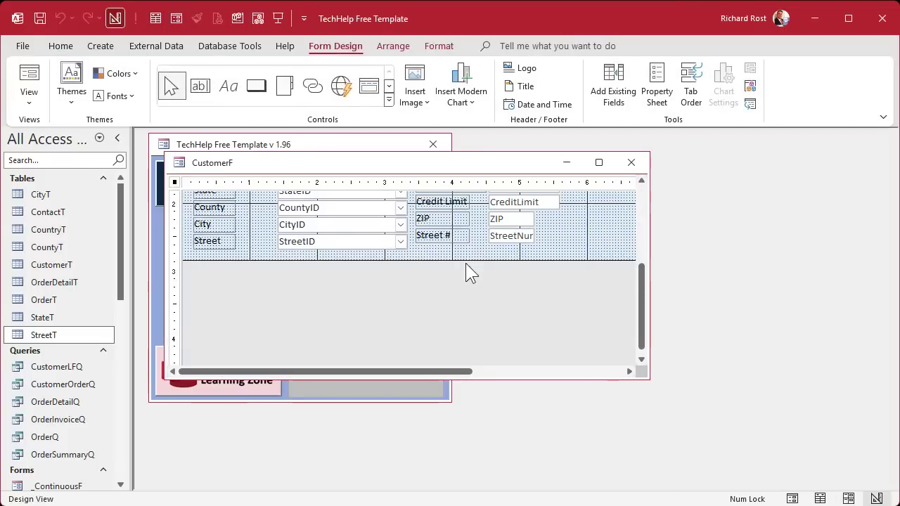
pyautogui.doubleClick(381, 243)
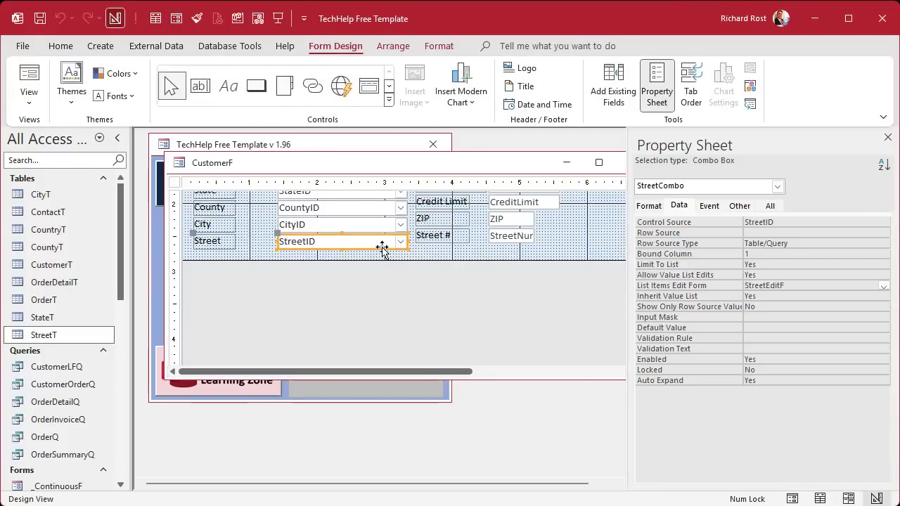
pyautogui.click(678, 208)
pyautogui.scroll(-7, 93, 352)
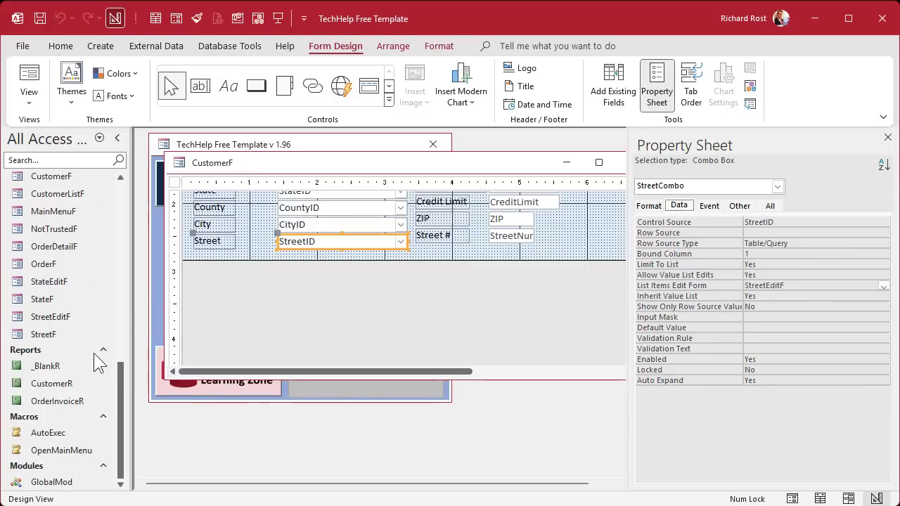
# Step: In StreetEditF's Design View, set the CityID text box's Default Value to =[Forms]![CustomerF]![CityCombo] and close the form
pyautogui.doubleClick(63, 317)
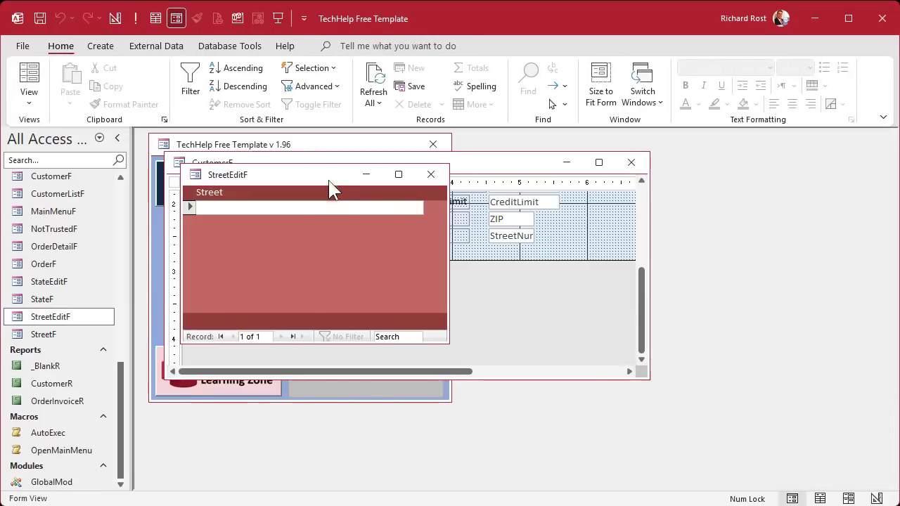
pyautogui.rightClick(332, 188)
pyautogui.click(362, 290)
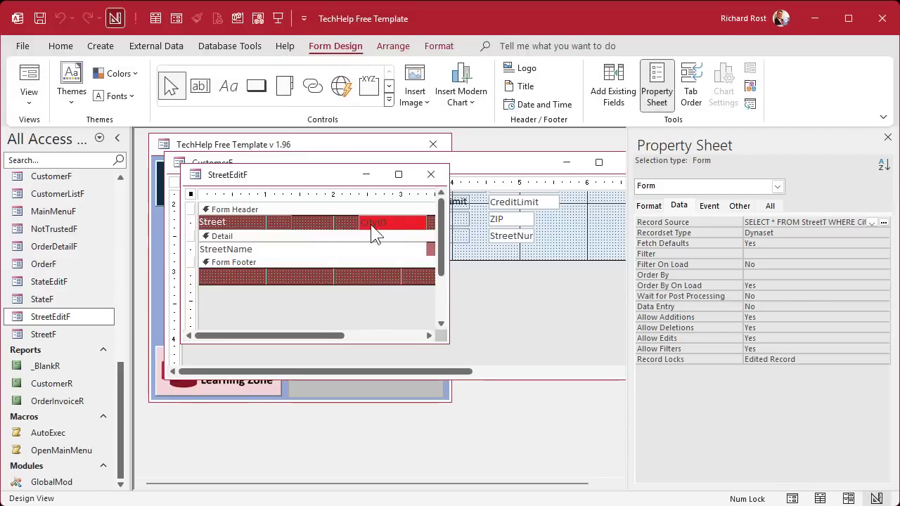
pyautogui.click(373, 224)
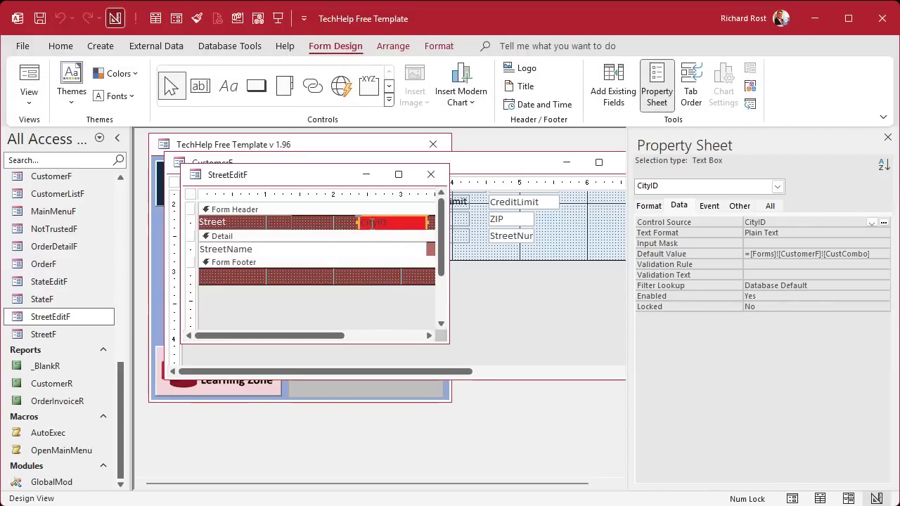
pyautogui.click(853, 246)
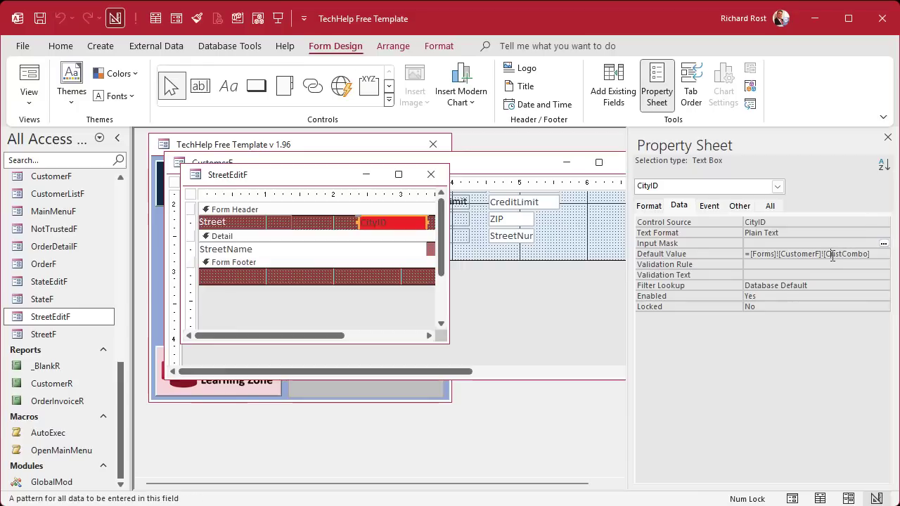
pyautogui.moveTo(831, 256); pyautogui.dragTo(872, 255)
pyautogui.write('CityCombo')
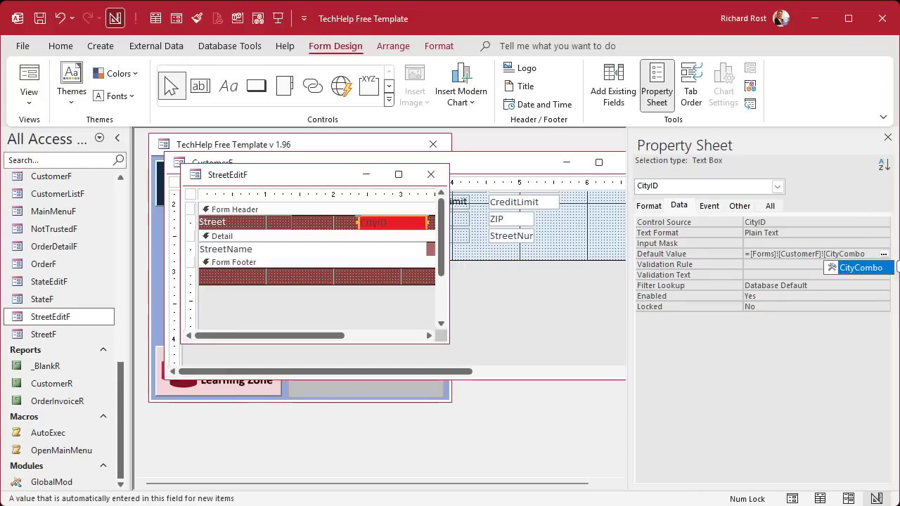
pyautogui.press('Return')
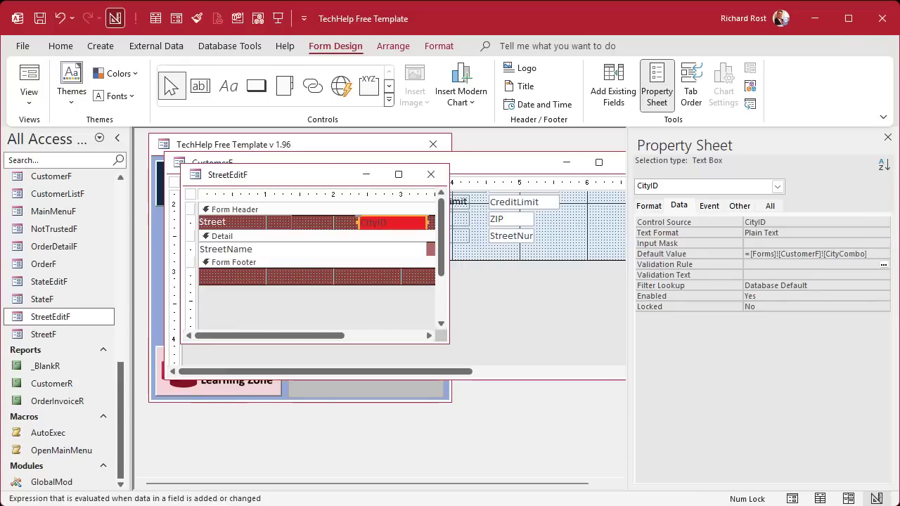
pyautogui.click(430, 174)
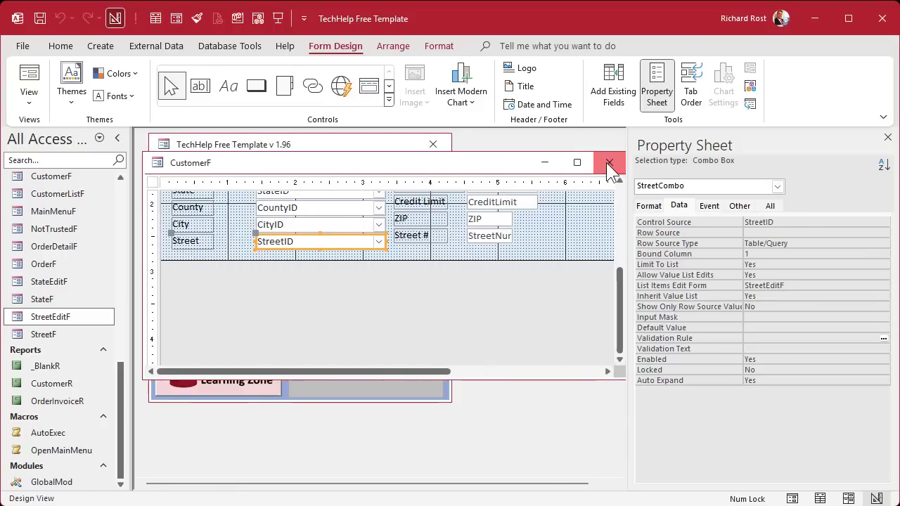
# Step: Reopen the customer form in Form View, add Main Street to Rochester's street list, and select it as the first customer's street
pyautogui.click(606, 162)
pyautogui.click(231, 246)
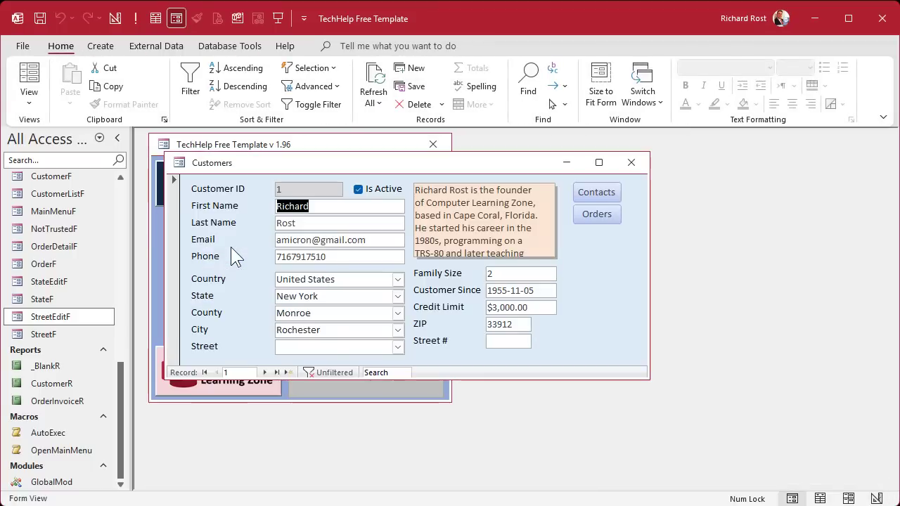
pyautogui.click(397, 348)
pyautogui.click(286, 383)
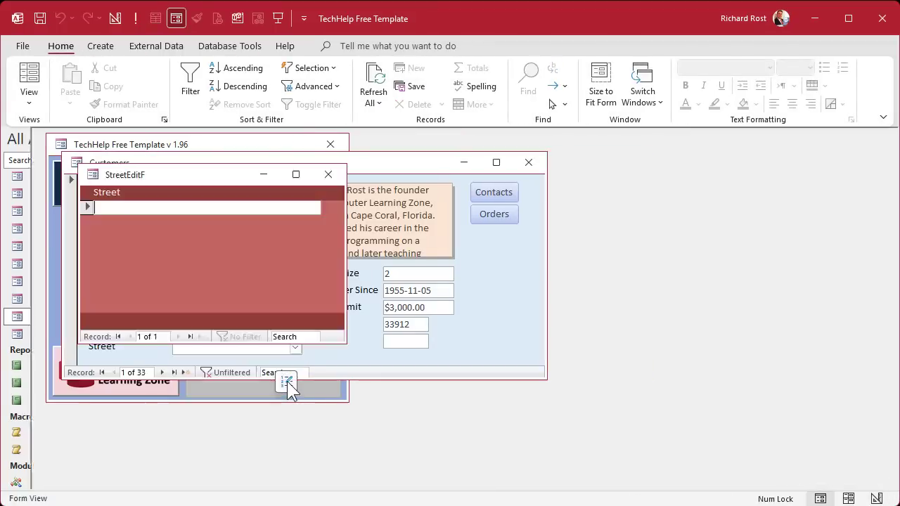
pyautogui.write('Main Street')
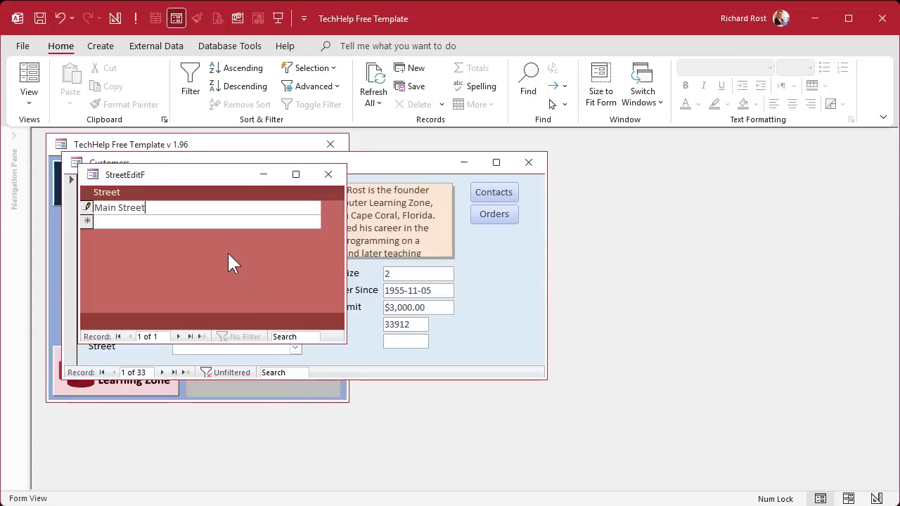
pyautogui.press('Return')
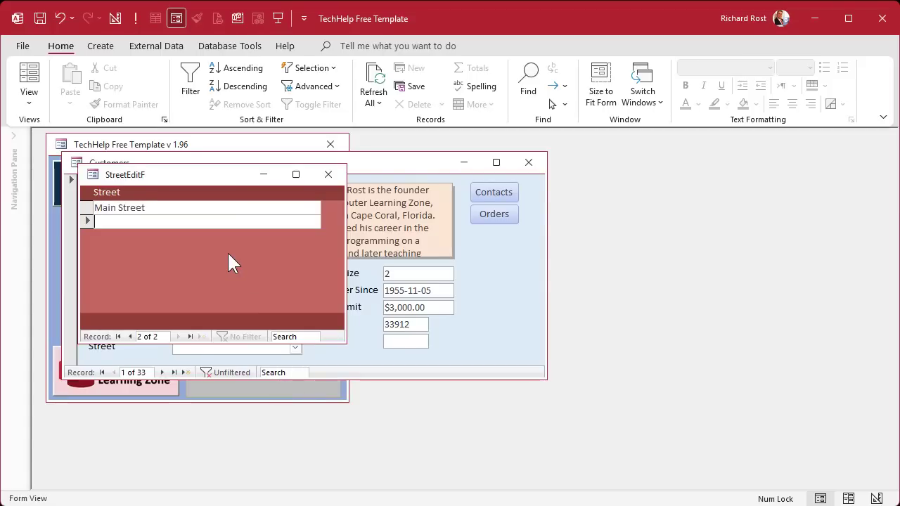
pyautogui.click(328, 175)
pyautogui.click(397, 347)
pyautogui.click(359, 362)
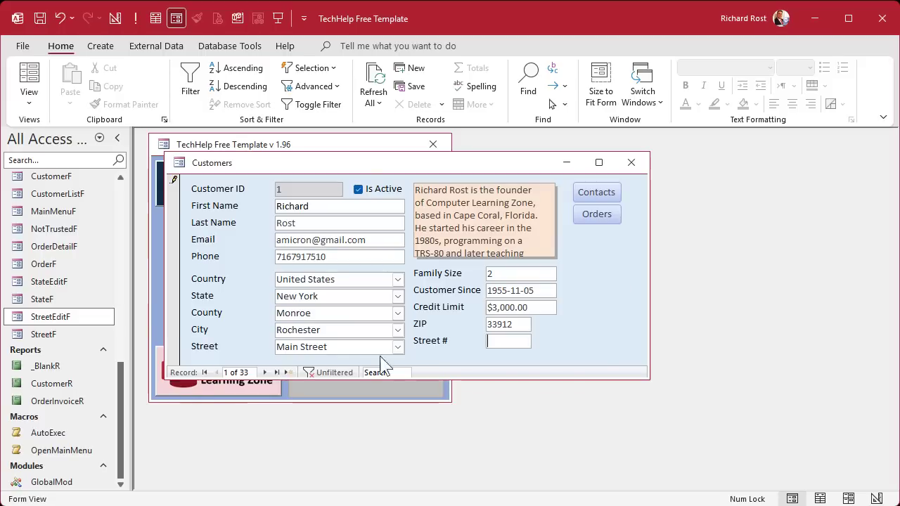
# Step: Go to the third customer record, add a test state rerererererer with no country selected, and check the State list
pyautogui.click(266, 371)
pyautogui.click(266, 372)
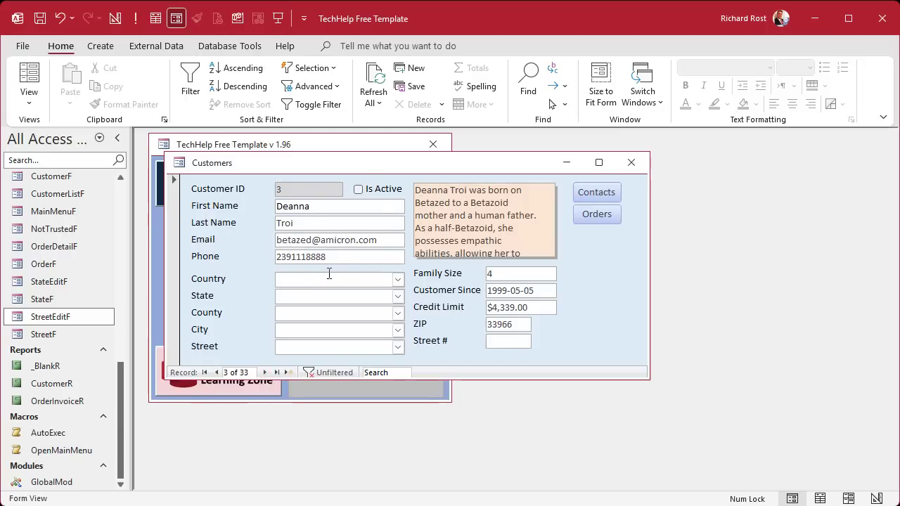
pyautogui.click(397, 296)
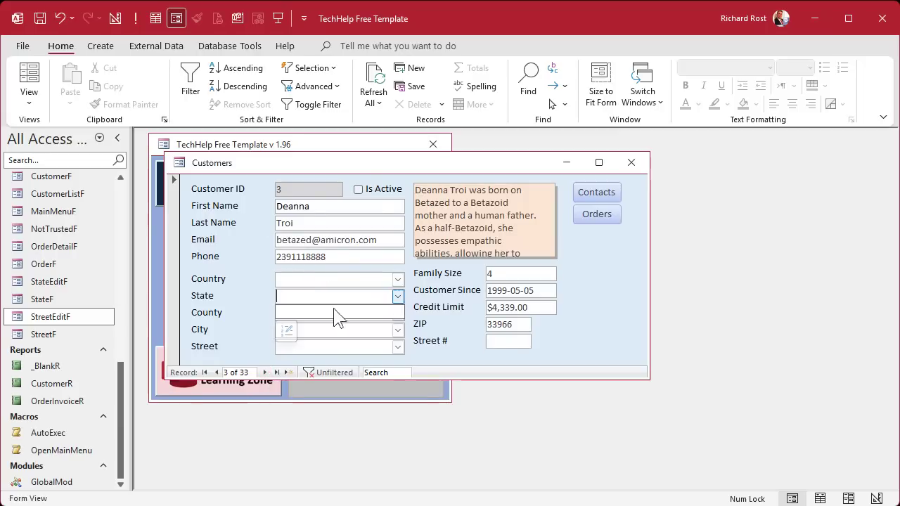
pyautogui.click(286, 330)
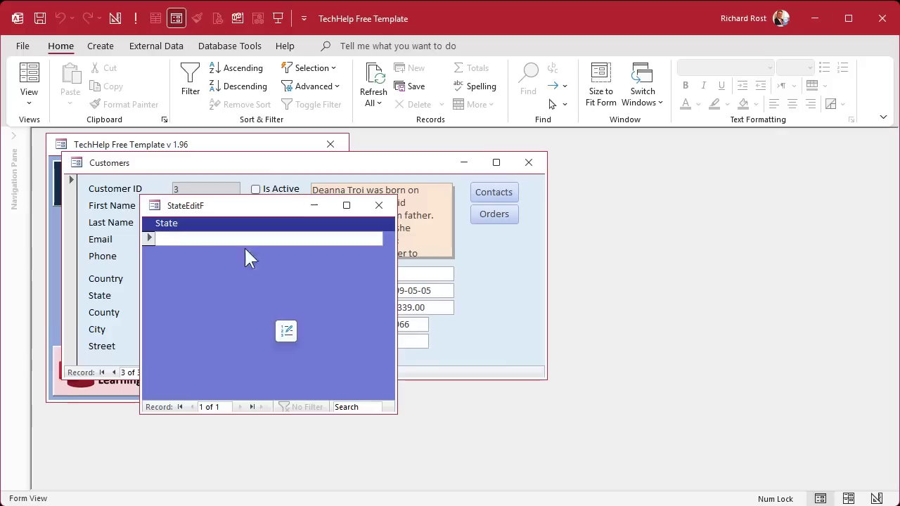
pyautogui.write('rerererererer')
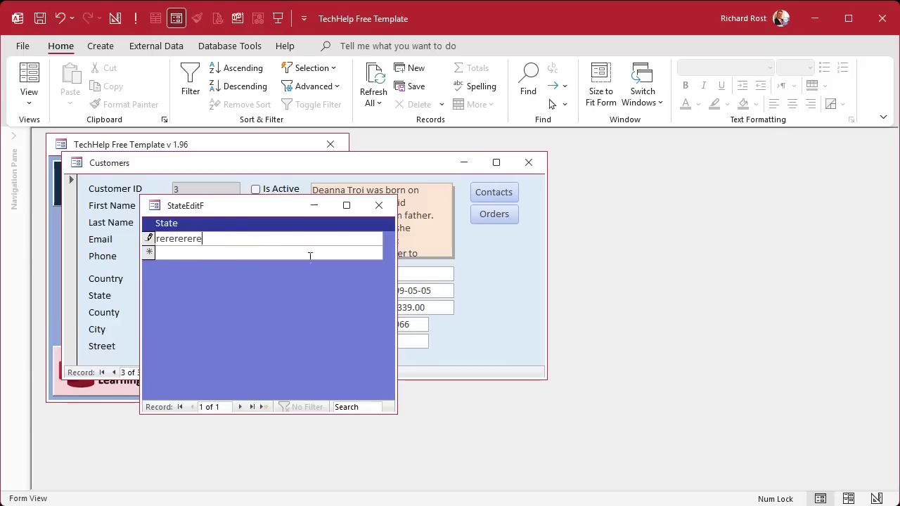
pyautogui.click(384, 204)
pyautogui.click(399, 296)
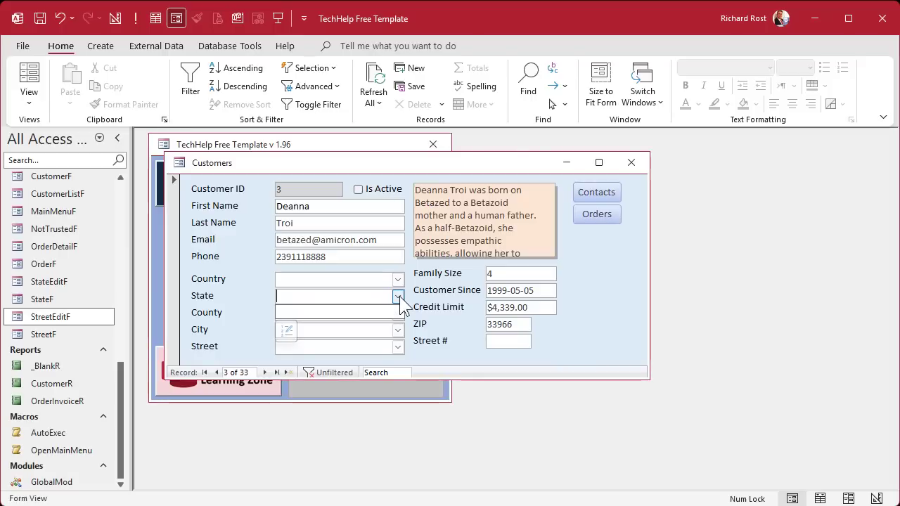
pyautogui.click(399, 296)
# Step: Delete the test state record with CountryID 0 from the StateT table and close the table
pyautogui.scroll(10, 57, 309)
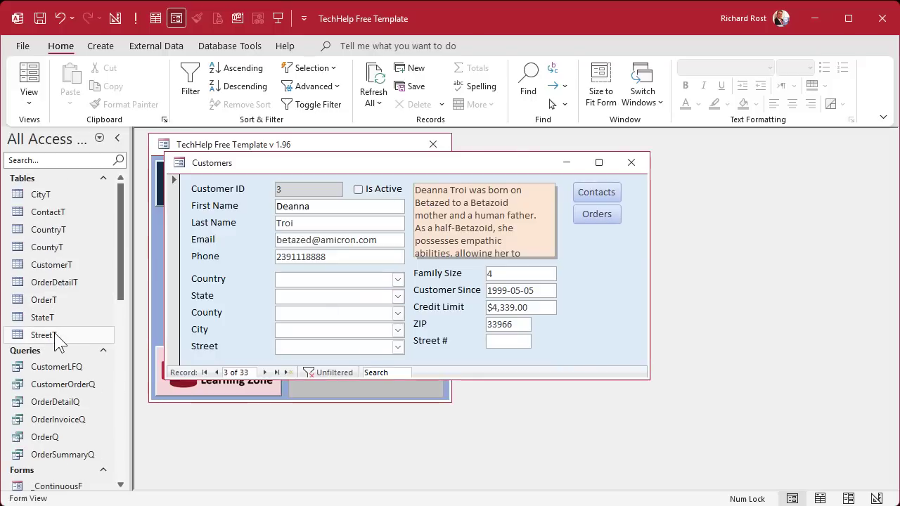
pyautogui.doubleClick(55, 317)
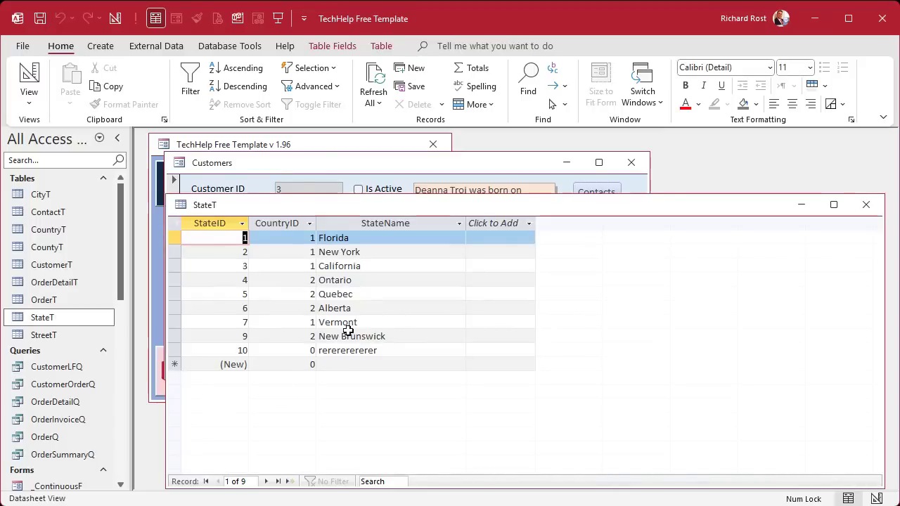
pyautogui.click(177, 350)
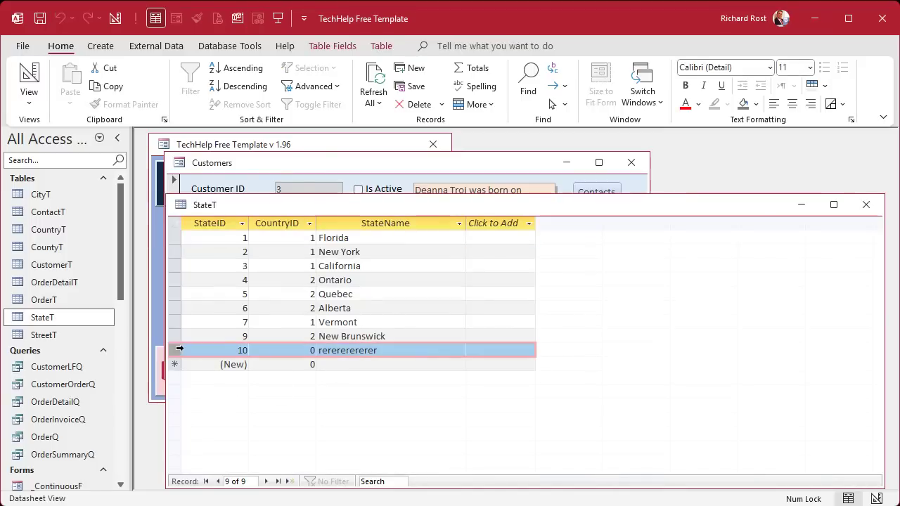
pyautogui.press('Delete')
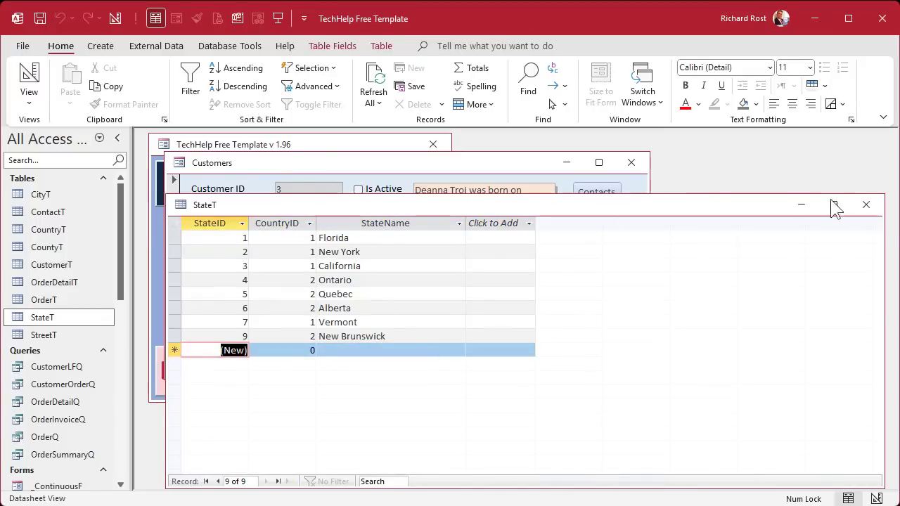
pyautogui.click(866, 205)
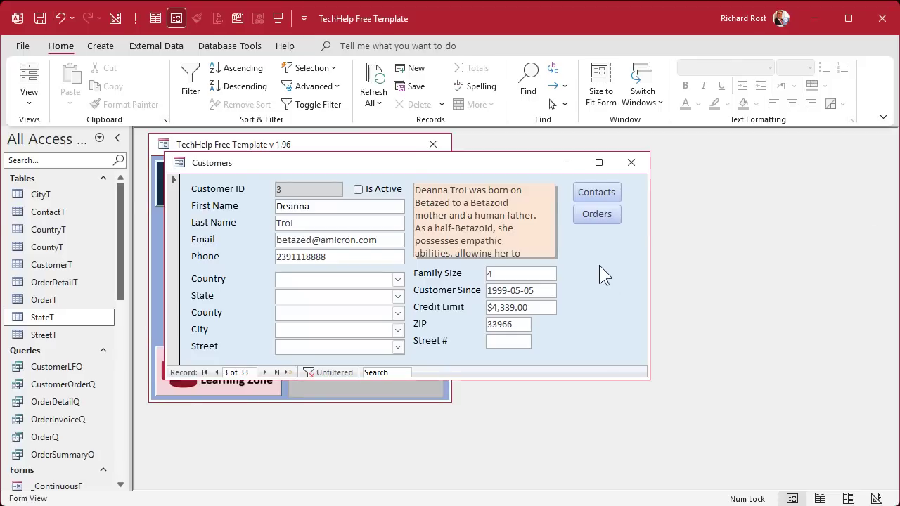
# Step: Check the Country list on the third customer record, and close the customer form
pyautogui.click(398, 279)
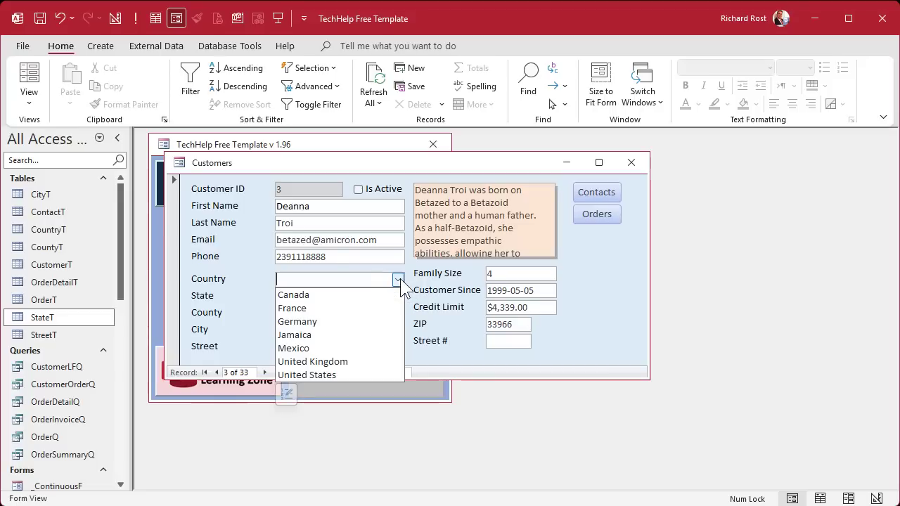
pyautogui.click(631, 164)
pyautogui.click(630, 164)
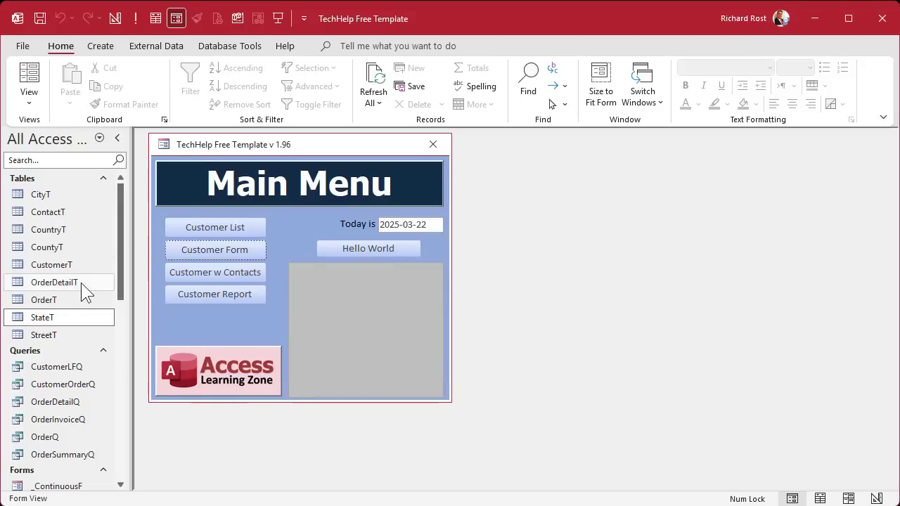
# Step: Locate StateEditF among the forms, and reopen the customer form at the fifth customer record
pyautogui.scroll(-5, 65, 322)
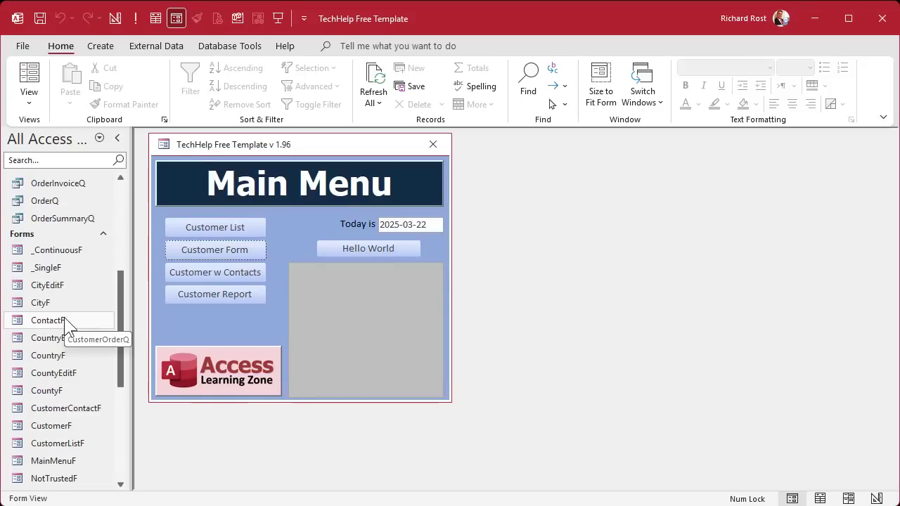
pyautogui.scroll(-1, 66, 322)
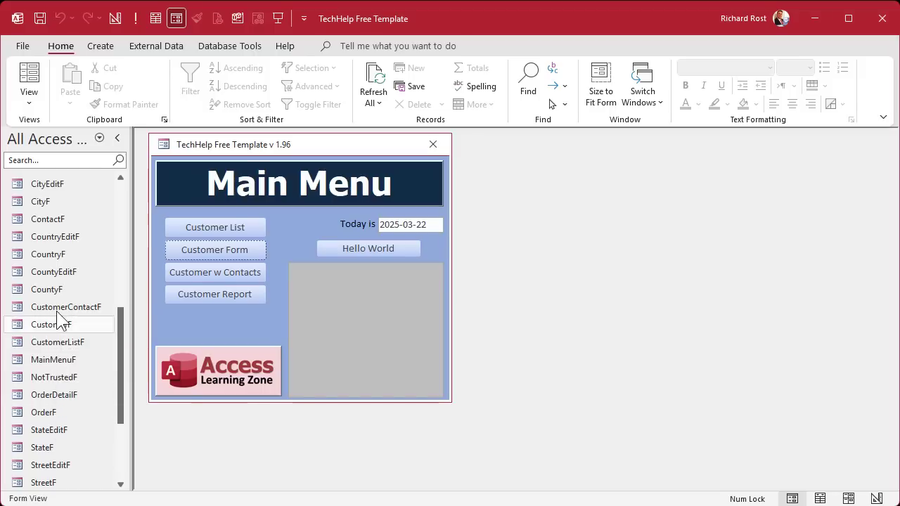
pyautogui.scroll(-2, 61, 320)
pyautogui.click(61, 328)
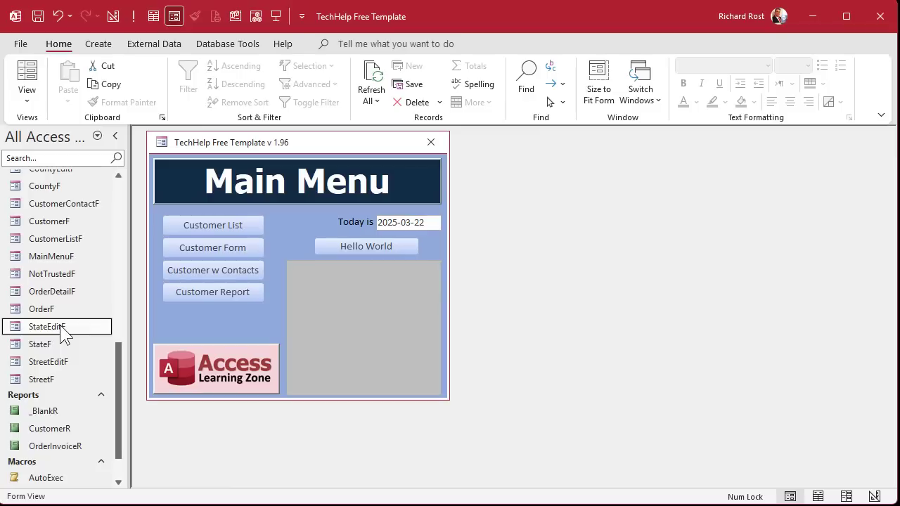
pyautogui.click(210, 247)
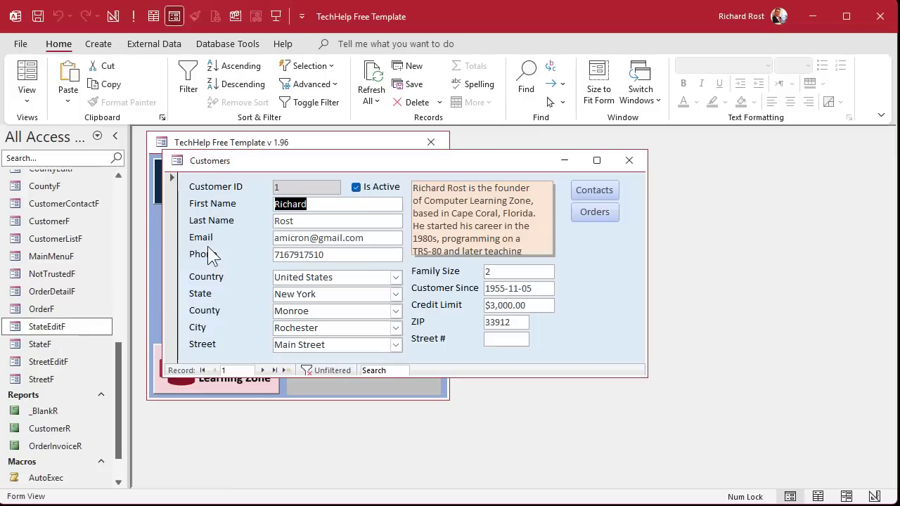
pyautogui.click(262, 370)
pyautogui.click(262, 370)
pyautogui.click(262, 370)
pyautogui.click(262, 371)
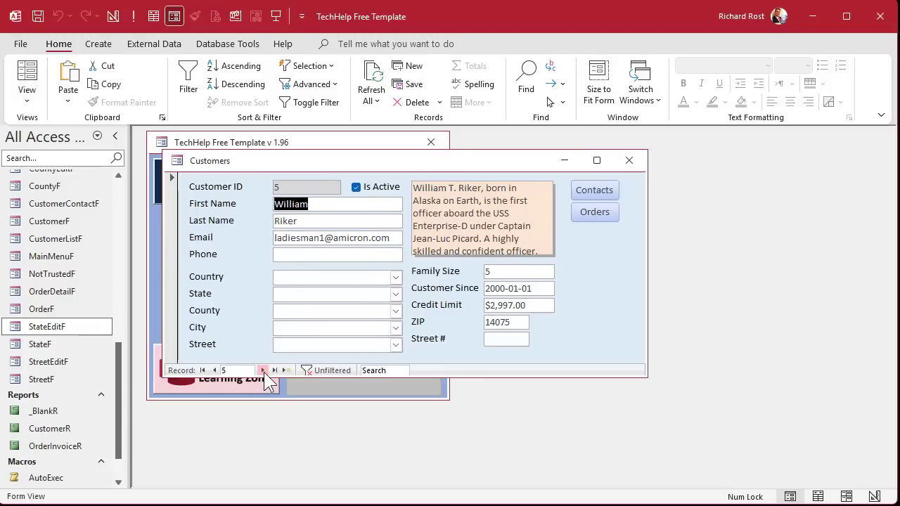
# Step: Open StateEditF in Design View and create an event procedure for the form's On Open event
pyautogui.rightClick(49, 329)
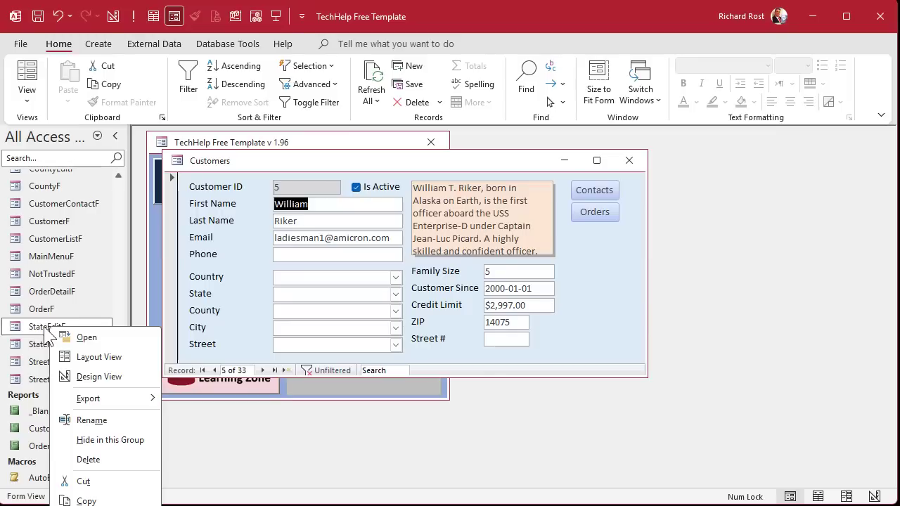
pyautogui.click(36, 360)
pyautogui.click(44, 330)
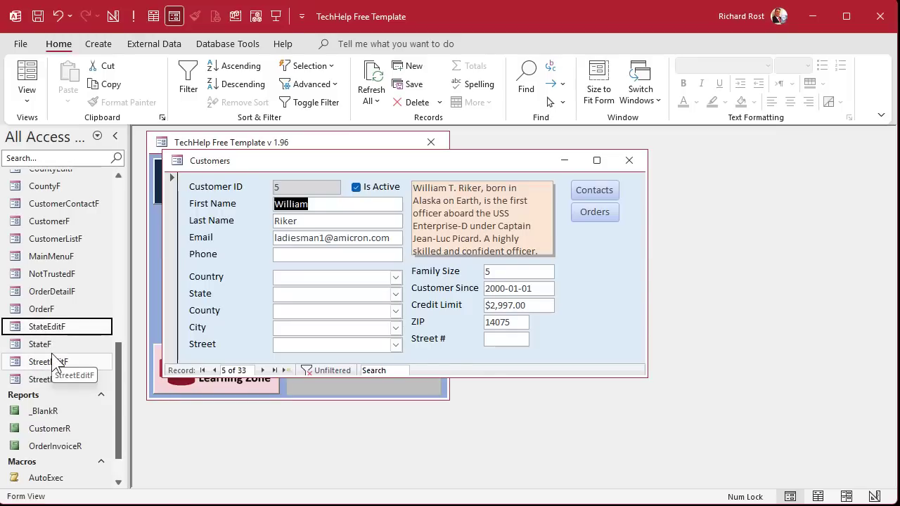
pyautogui.rightClick(58, 327)
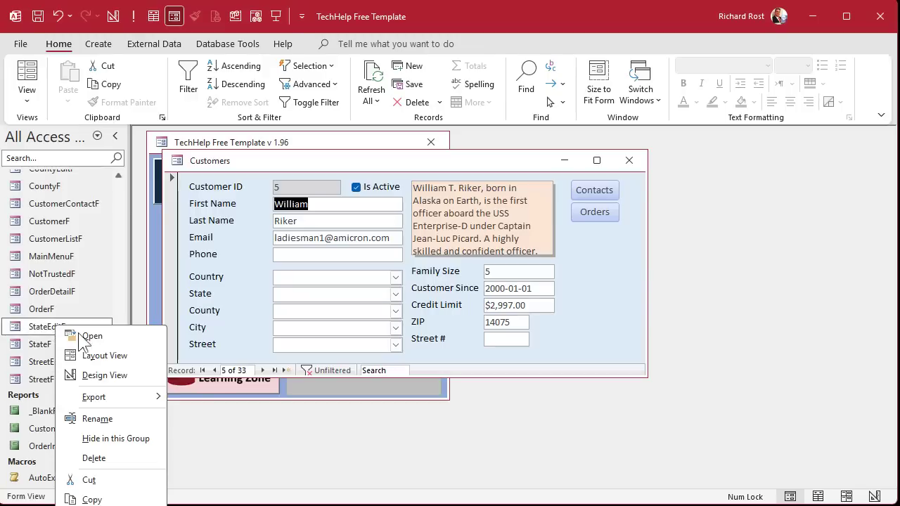
pyautogui.click(91, 373)
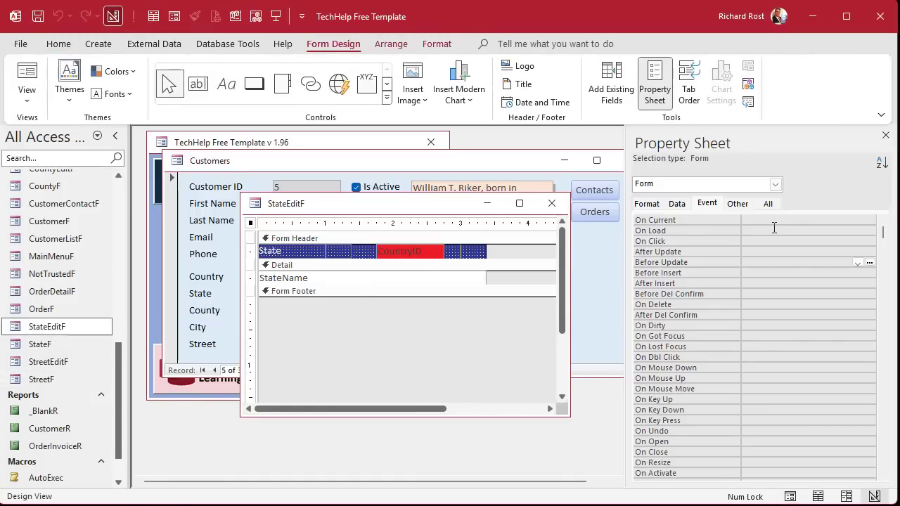
pyautogui.click(784, 442)
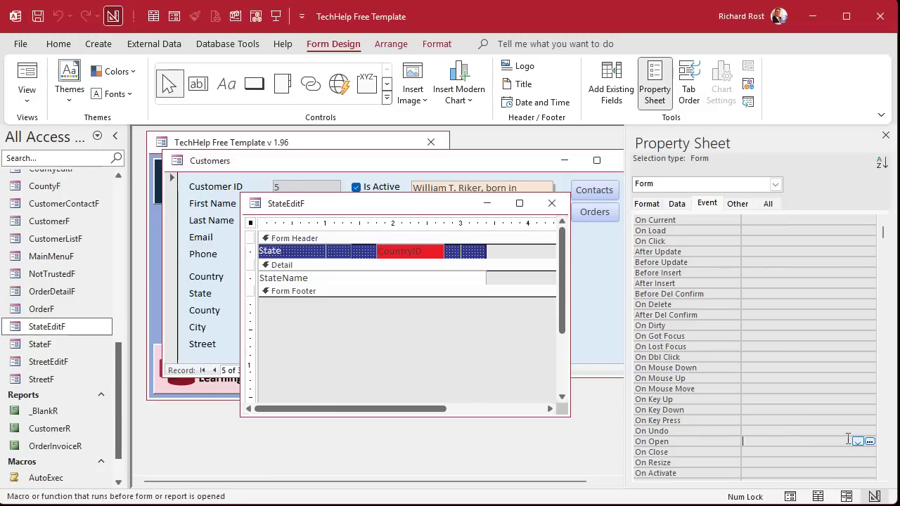
pyautogui.click(869, 441)
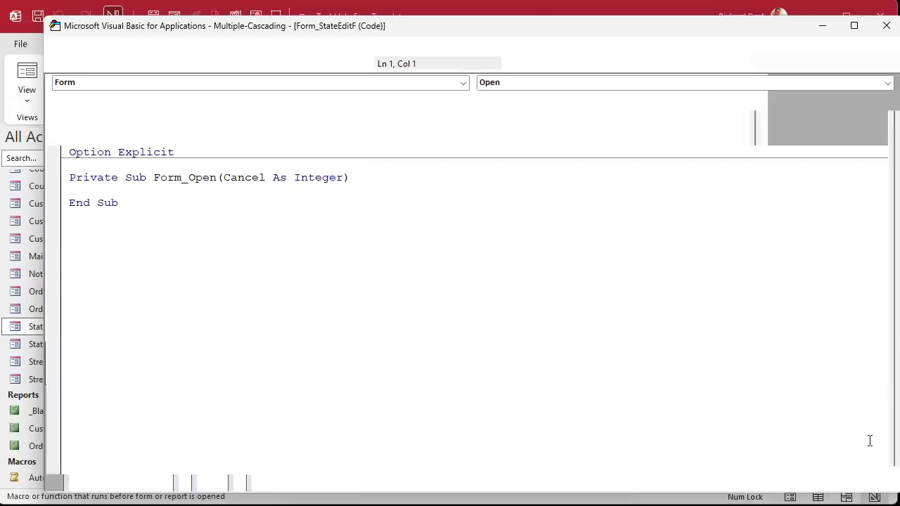
# Step: In Form_Open, start an If block with the condition IsNull(Forms!CustomerF!CountryCombo)
pyautogui.doubleClick(253, 177)
pyautogui.click(217, 188)
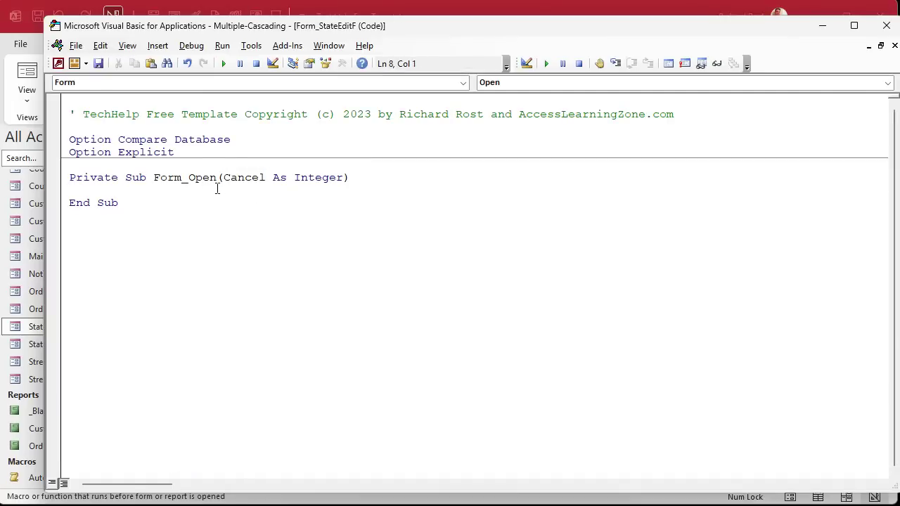
pyautogui.press('Return')
pyautogui.press('Tab')
pyautogui.write('if')
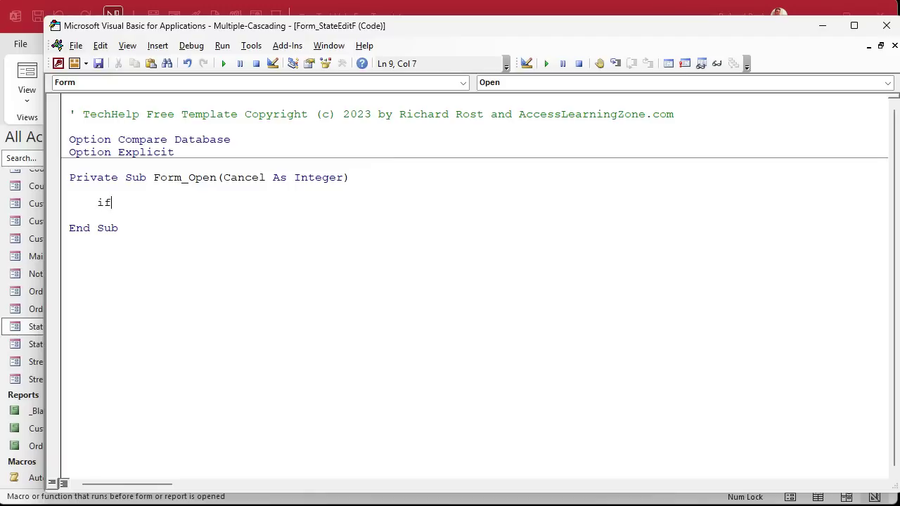
pyautogui.write(' isnull(fo')
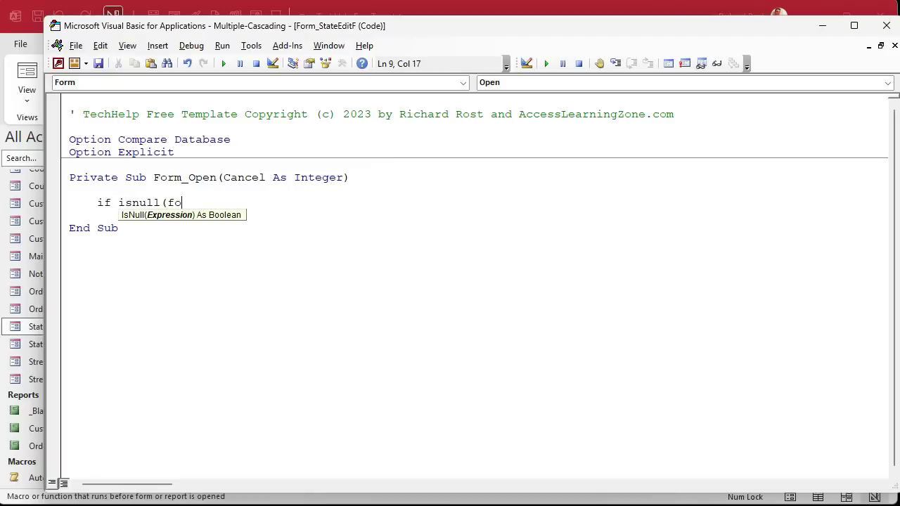
pyautogui.write('rms!CustomerF!CountryC')
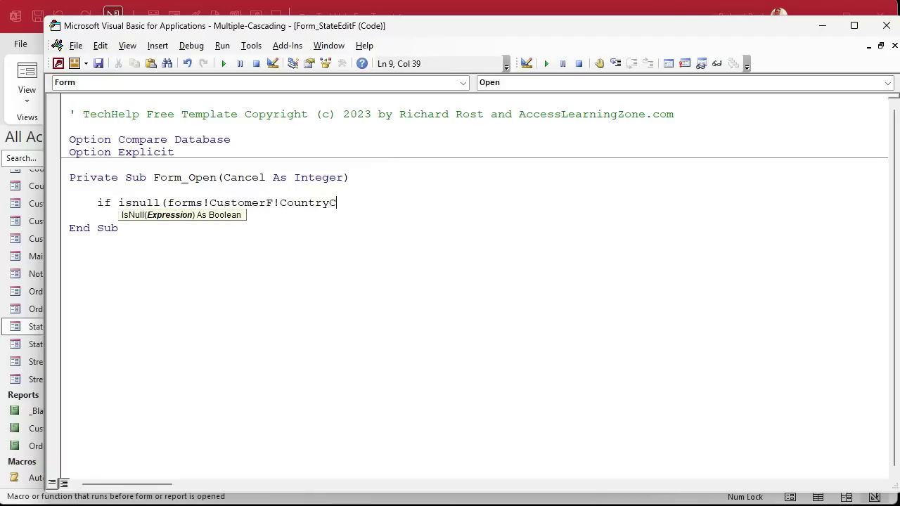
pyautogui.write('ombo) then')
pyautogui.press('Return')
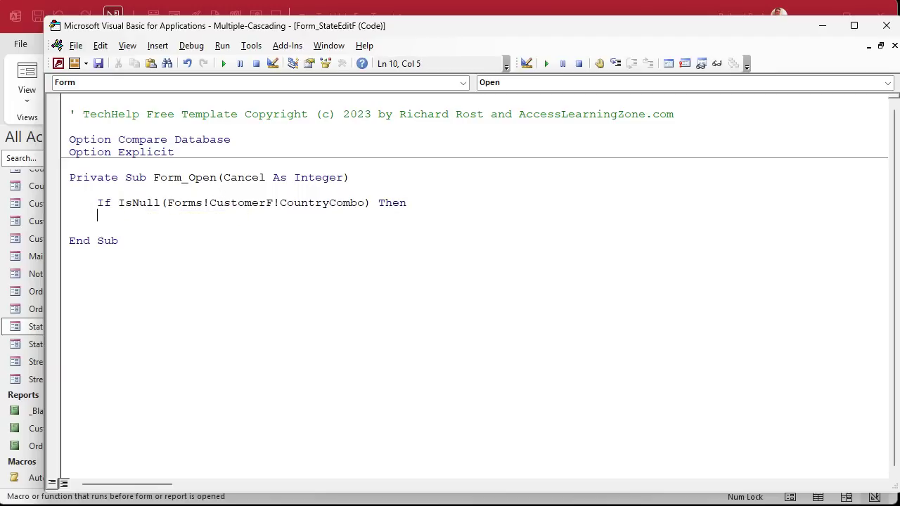
# Step: Inside the If block, show MsgBox "Select a country first!", set Cancel = True, and close it with End If
pyautogui.write('msgbox "Select a cou')
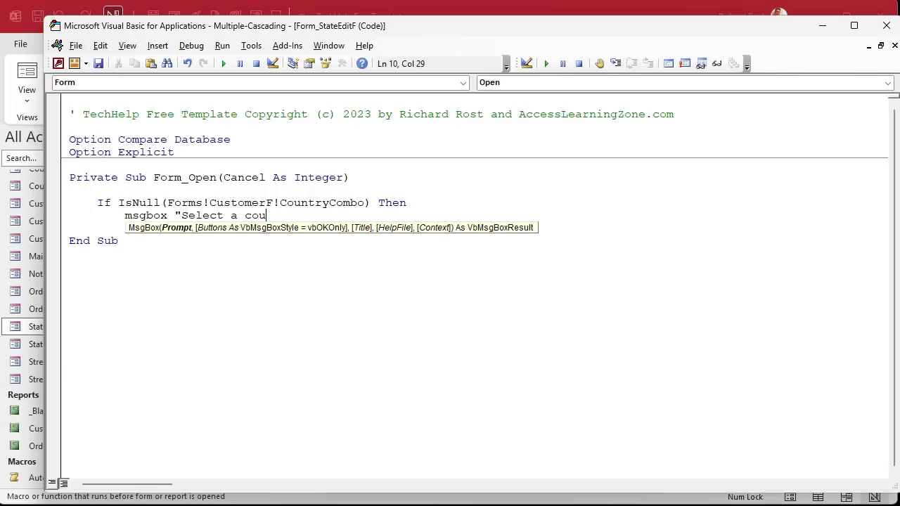
pyautogui.write('ntry first!"')
pyautogui.press('Return')
pyautogui.write('cancel = true')
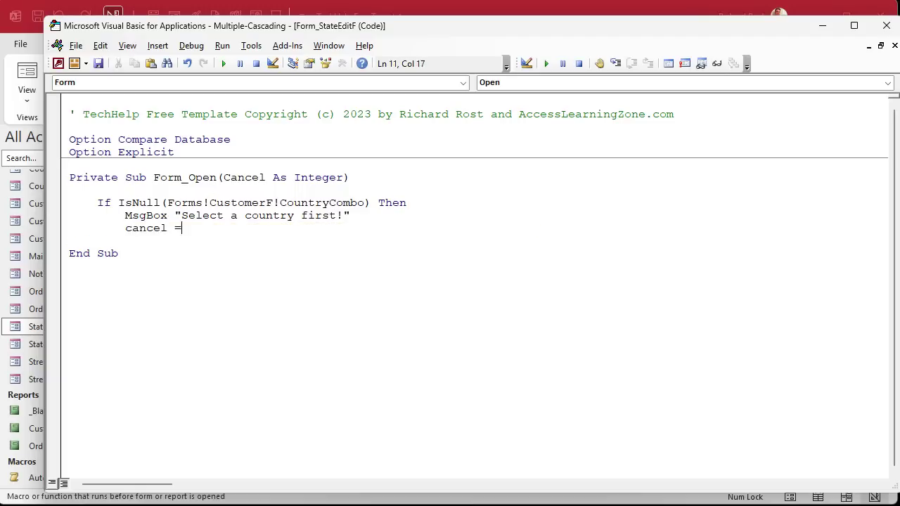
pyautogui.press('Return')
pyautogui.press('BackSpace')
pyautogui.write('end if')
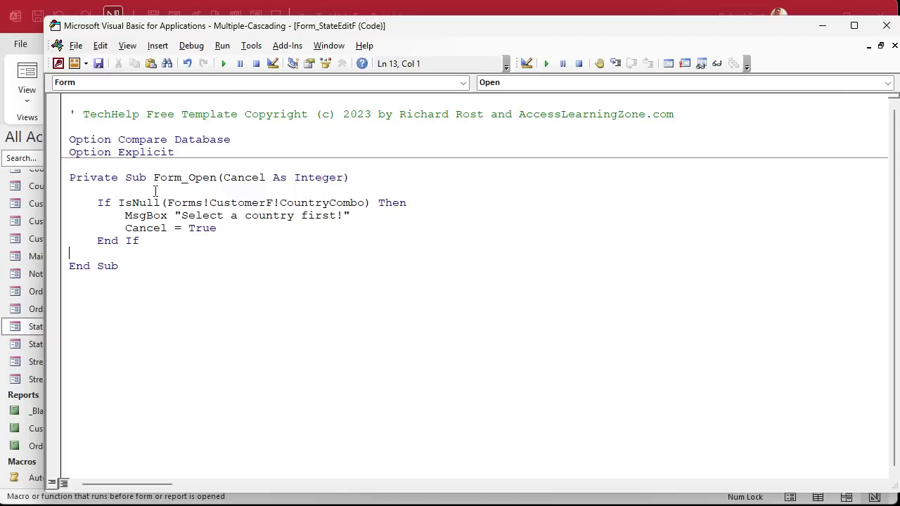
# Step: Copy the country check block, compile the project, and close the code editor and StateEditF
pyautogui.moveTo(157, 188); pyautogui.dragTo(289, 248)
pyautogui.hotkey('ctrl', 'c')
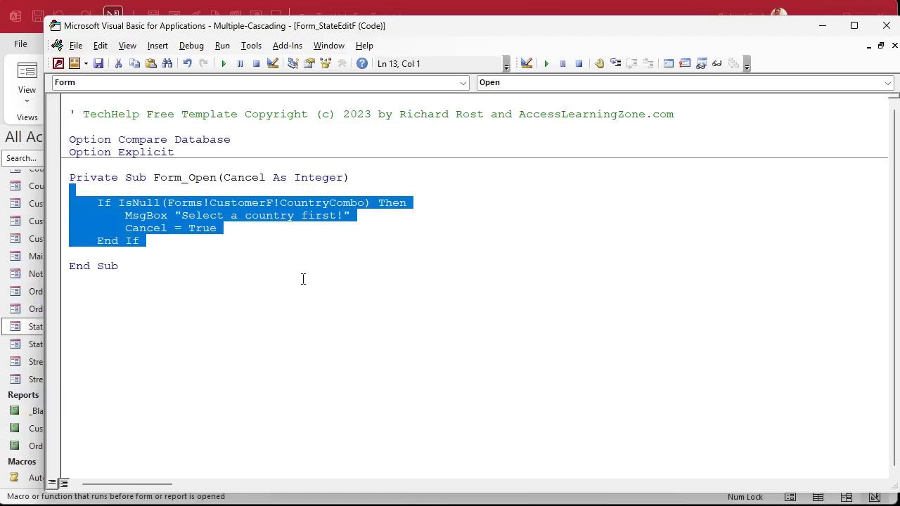
pyautogui.click(190, 49)
pyautogui.click(217, 67)
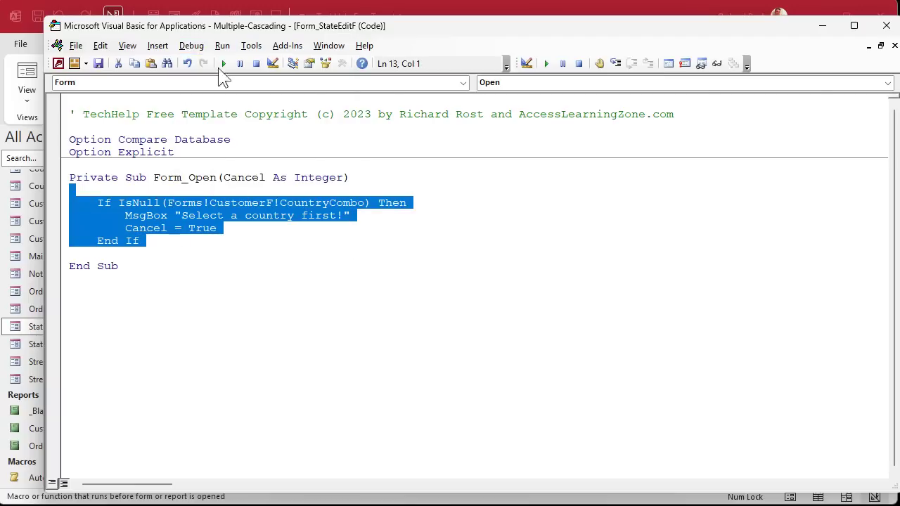
pyautogui.click(887, 25)
pyautogui.click(547, 203)
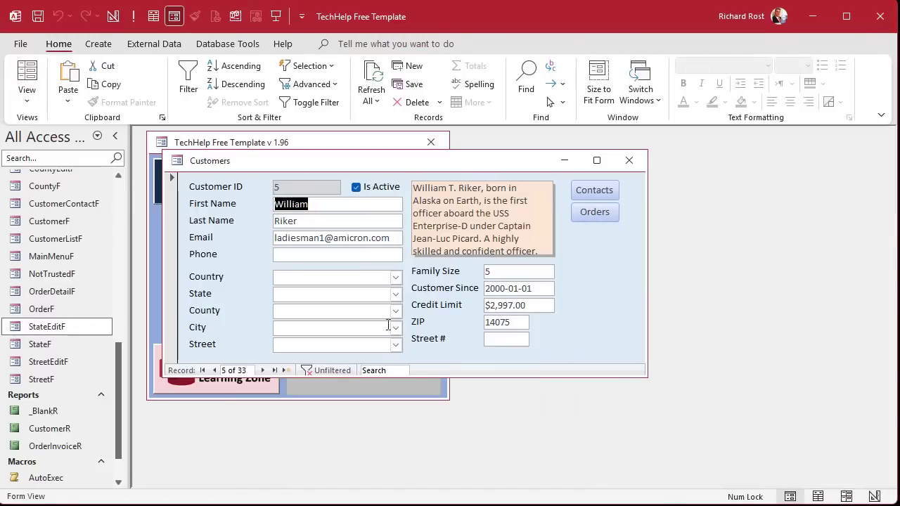
# Step: Test the check by trying to edit the State list items with no country selected, and view the Country list
pyautogui.click(396, 294)
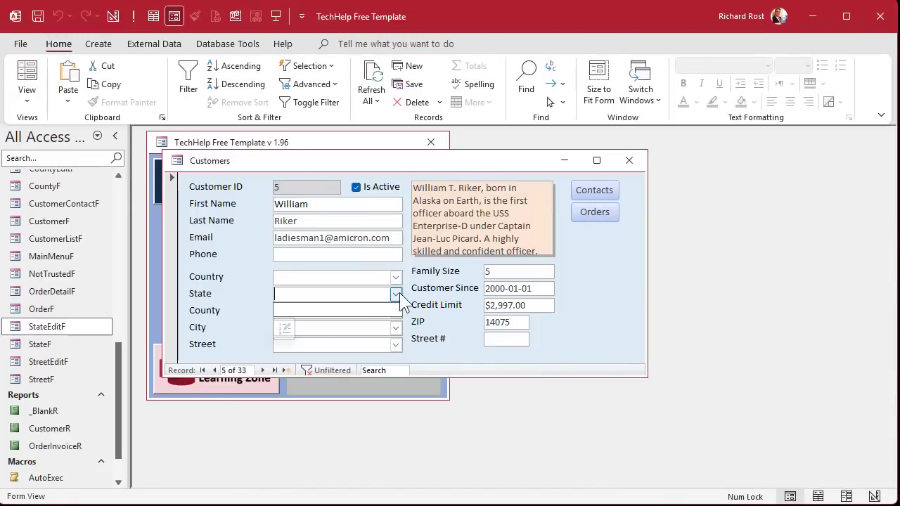
pyautogui.click(285, 329)
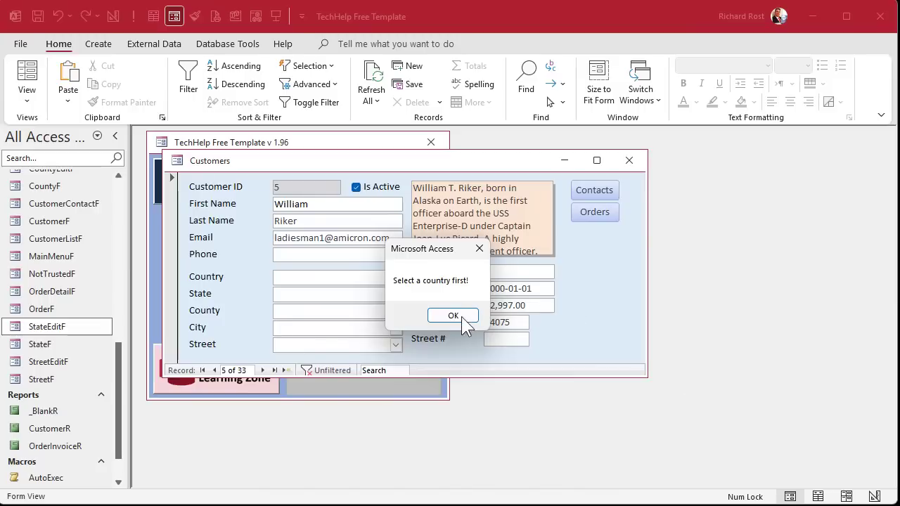
pyautogui.click(456, 313)
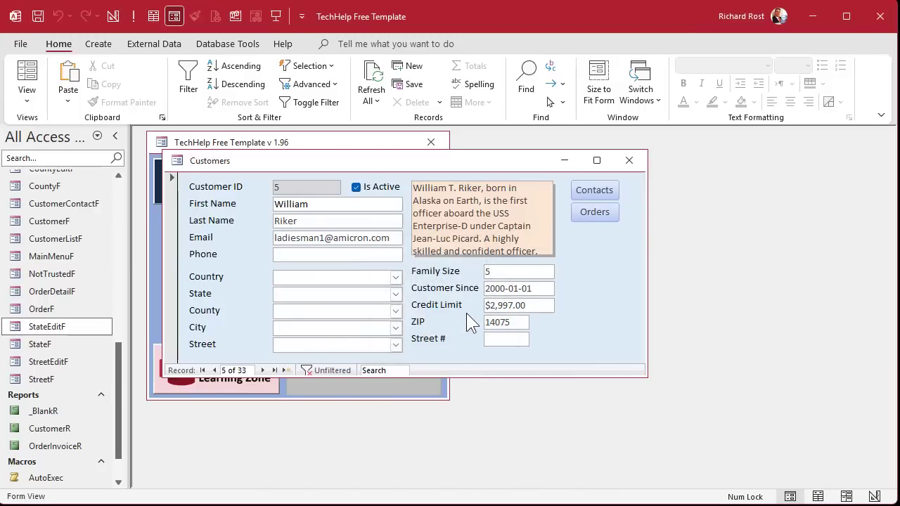
pyautogui.click(394, 278)
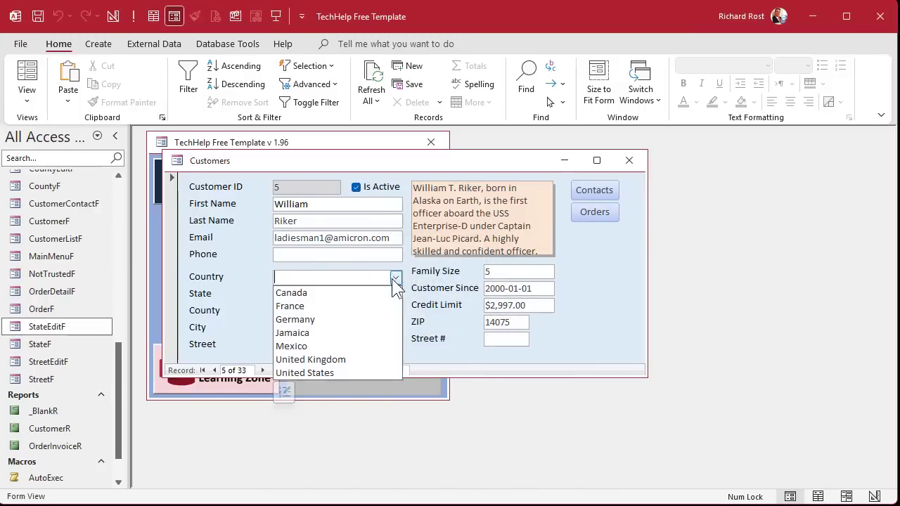
pyautogui.click(594, 308)
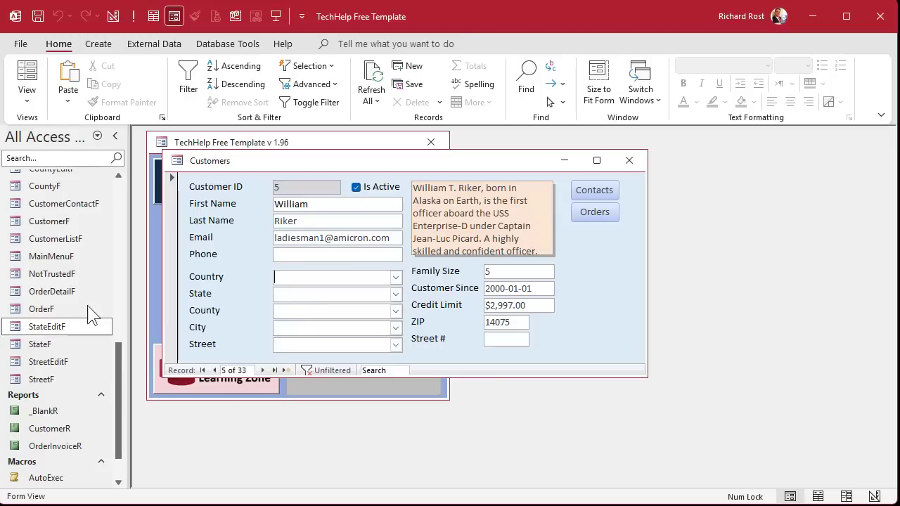
# Step: Open CountyEditF in Design View, create its On Open event procedure, and paste the copied country check into it
pyautogui.scroll(4, 67, 312)
pyautogui.rightClick(45, 257)
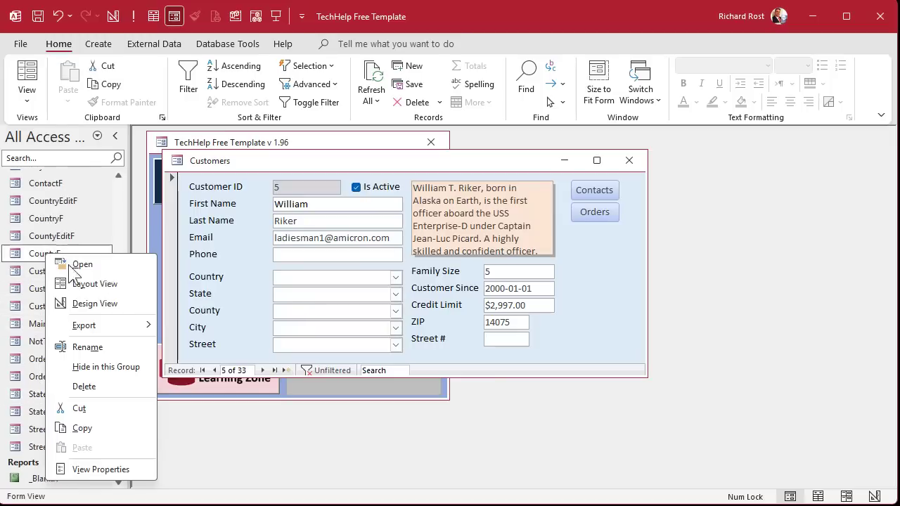
pyautogui.click(104, 302)
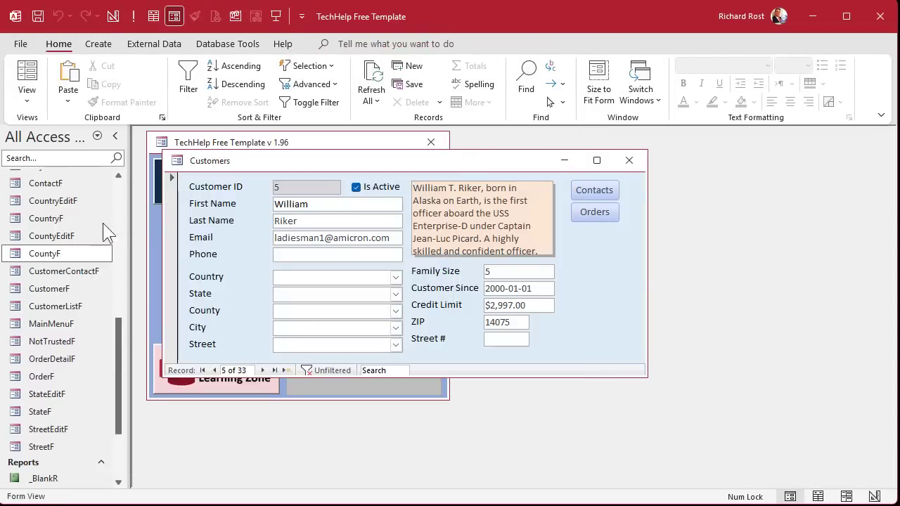
pyautogui.click(53, 237)
pyautogui.rightClick(53, 238)
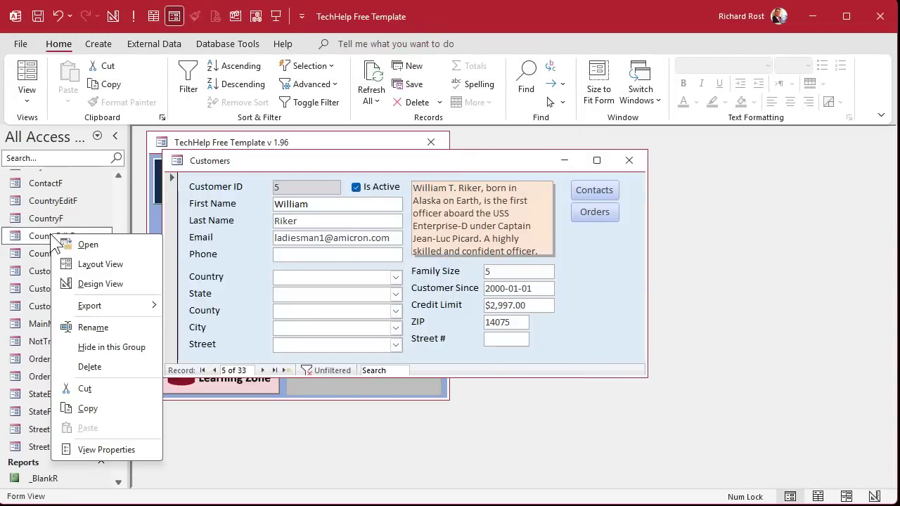
pyautogui.click(120, 283)
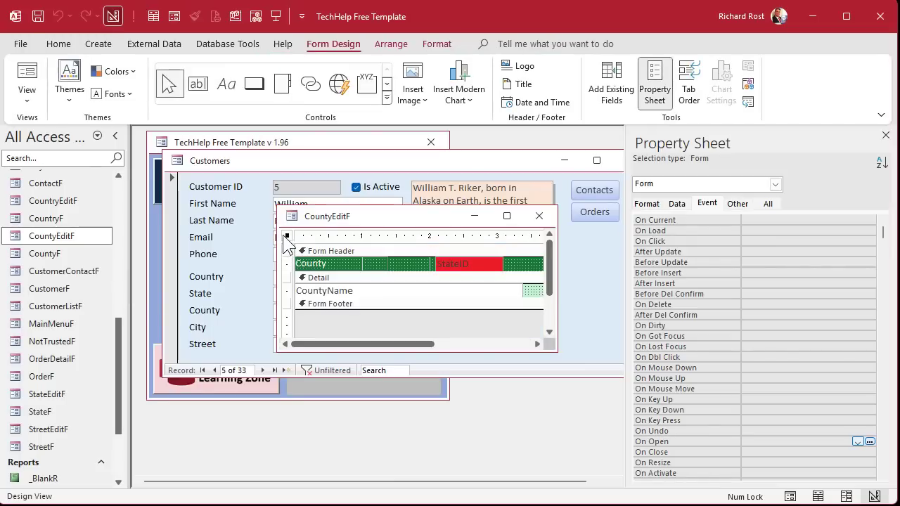
pyautogui.click(870, 441)
pyautogui.hotkey('ctrl', 'v')
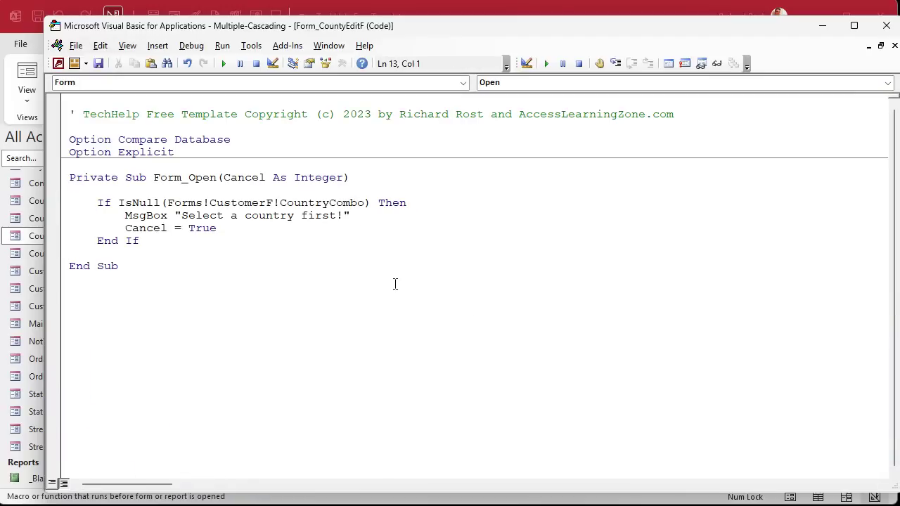
# Step: Change the pasted check to test StateCombo and show "Select a state first!", and close the code editor and CountyEditF
pyautogui.doubleClick(343, 204)
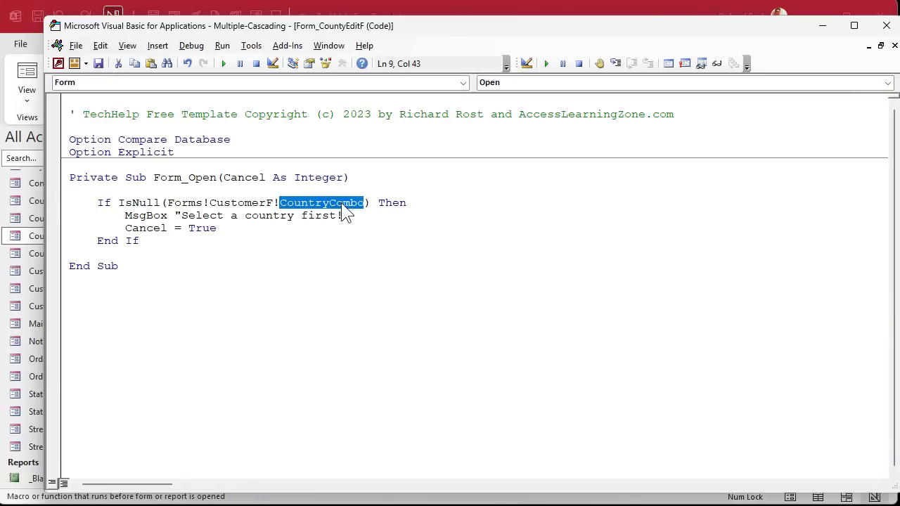
pyautogui.write('StateCombo')
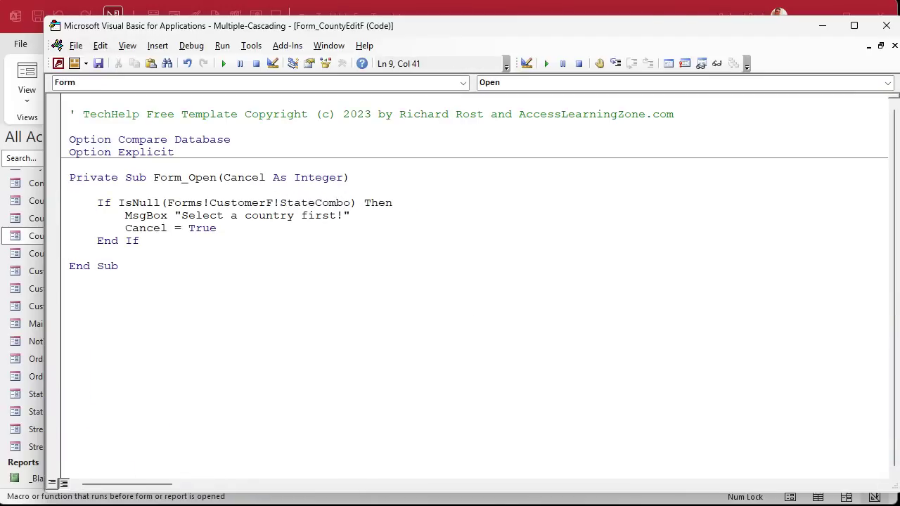
pyautogui.doubleClick(249, 215)
pyautogui.write('state')
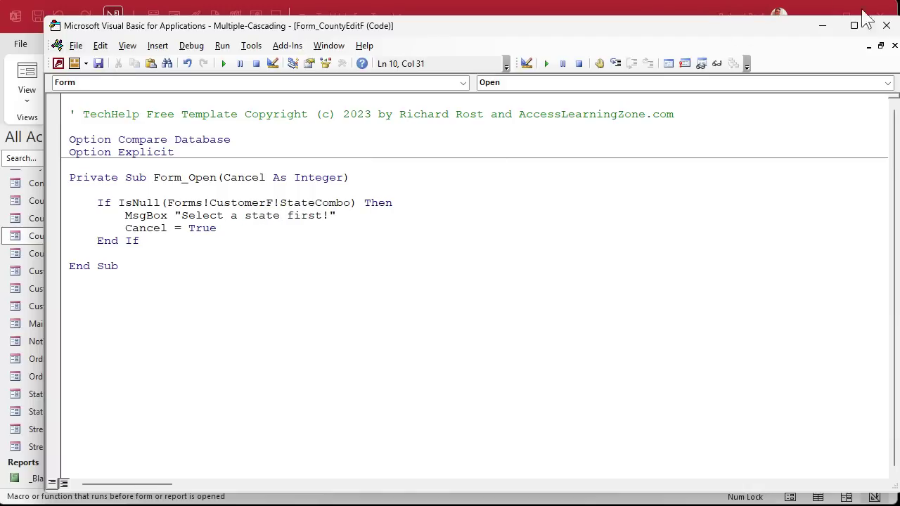
pyautogui.click(886, 26)
pyautogui.click(539, 216)
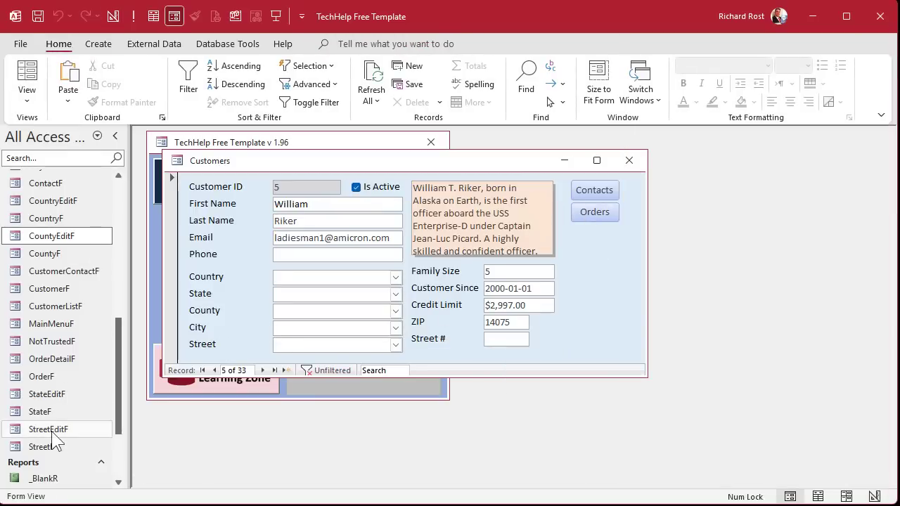
# Step: Open CityEditF in Design View, create its On Open event procedure, and paste the copied country check into it
pyautogui.scroll(2, 67, 256)
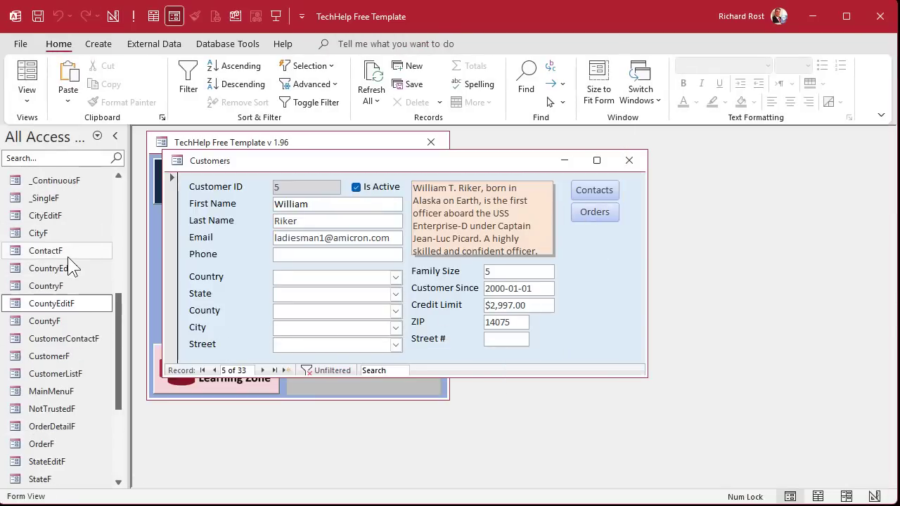
pyautogui.click(35, 217)
pyautogui.rightClick(35, 217)
pyautogui.click(78, 256)
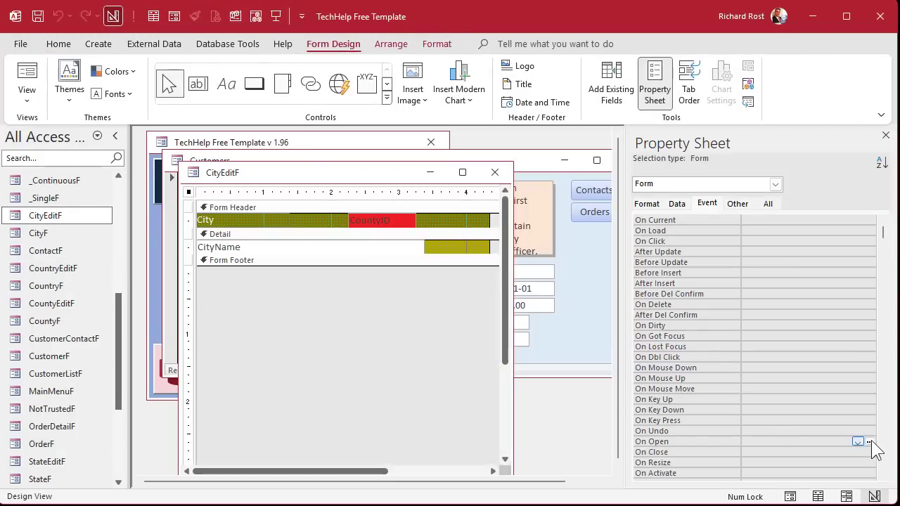
pyautogui.click(869, 441)
pyautogui.write('If IsNull(Forms!CustomerF!CountryCombo) Then         MsgBox "Select a country first!"         Cancel = True     End If')
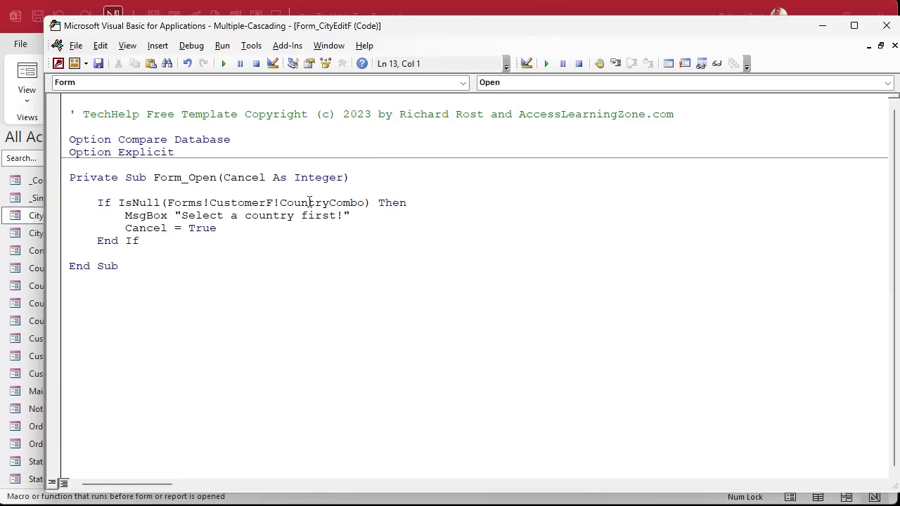
# Step: Change CityEditF's check to test CountyCombo and show "Select a county first!", and close the code editor and the form
pyautogui.doubleClick(332, 202)
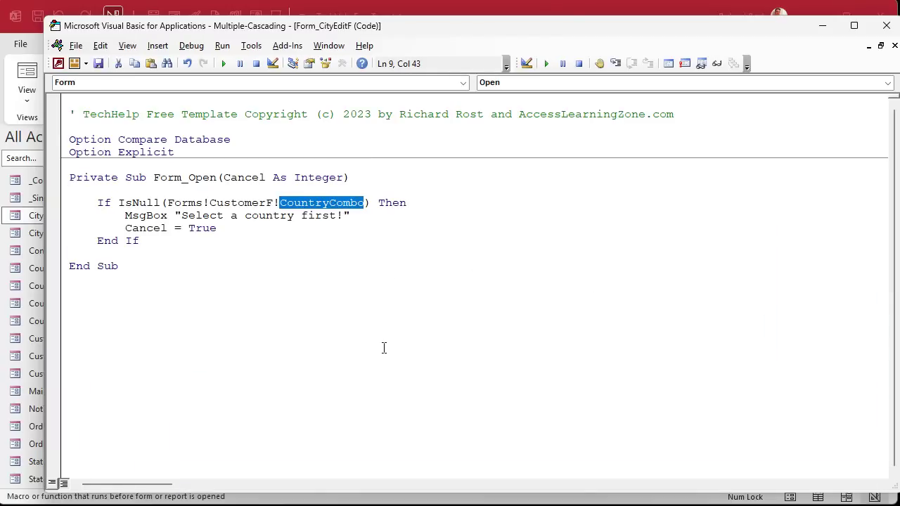
pyautogui.write('CountyCombo')
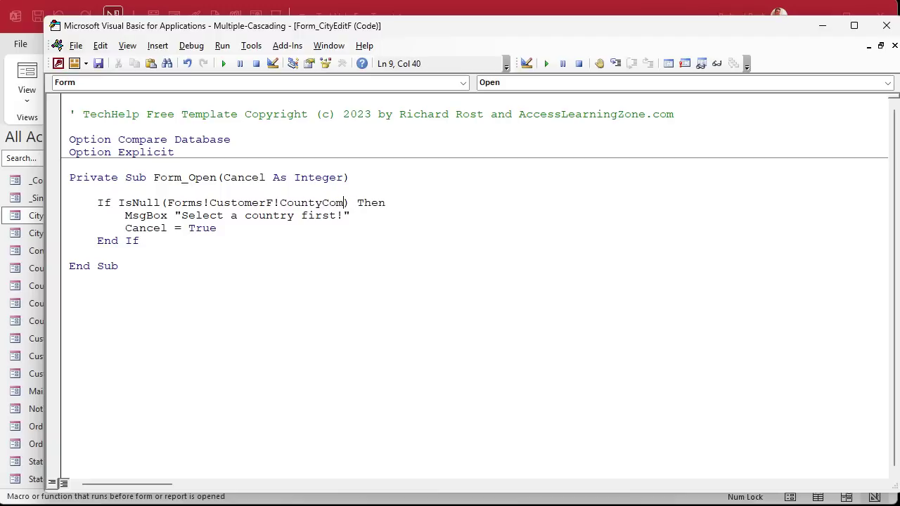
pyautogui.doubleClick(280, 216)
pyautogui.write('county')
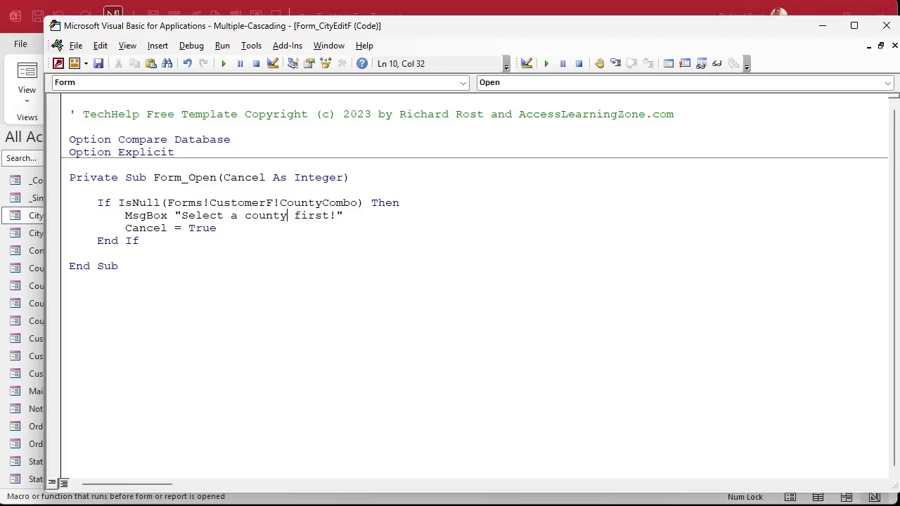
pyautogui.click(887, 26)
pyautogui.click(489, 173)
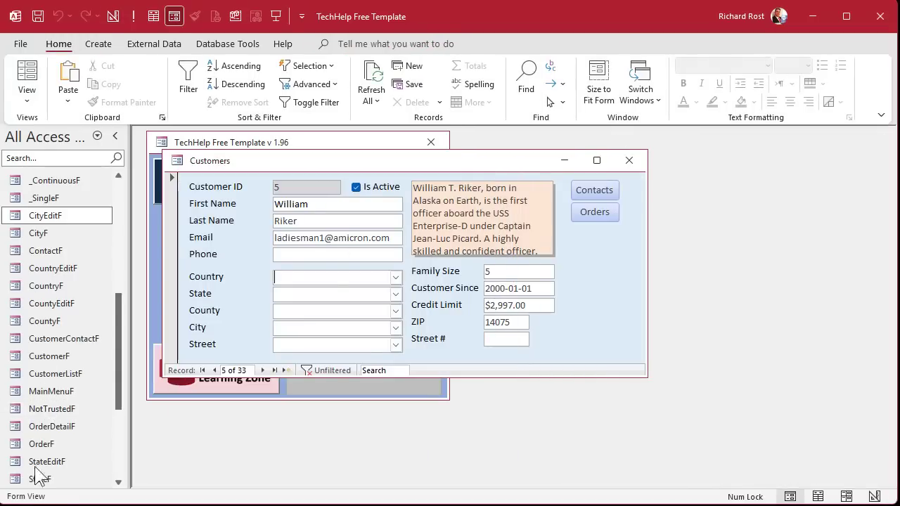
# Step: Open StreetEditF in Design View, create its On Open event procedure, and paste the copied country check into it
pyautogui.scroll(-2, 56, 392)
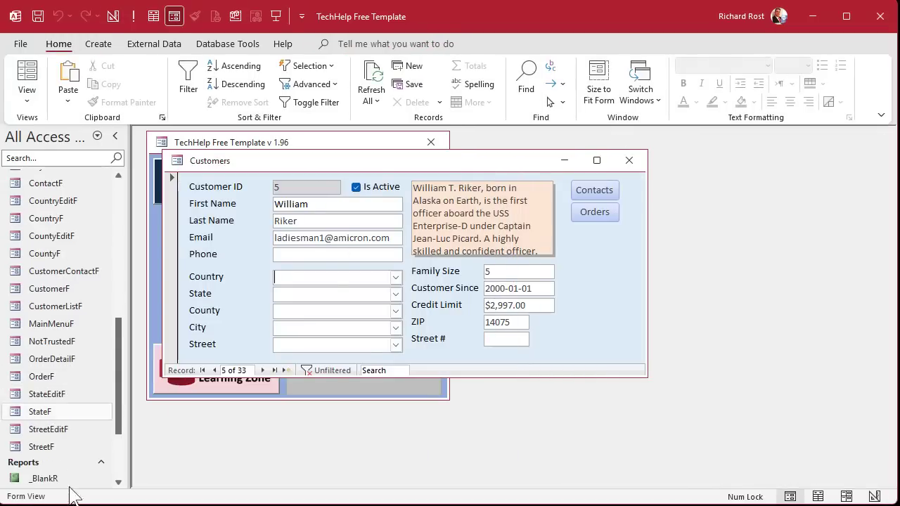
pyautogui.click(70, 426)
pyautogui.rightClick(71, 429)
pyautogui.click(134, 475)
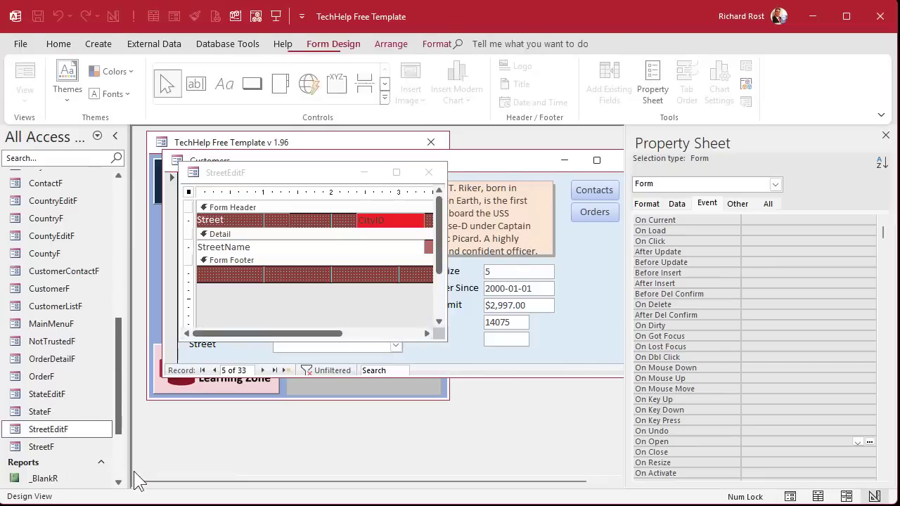
pyautogui.click(869, 441)
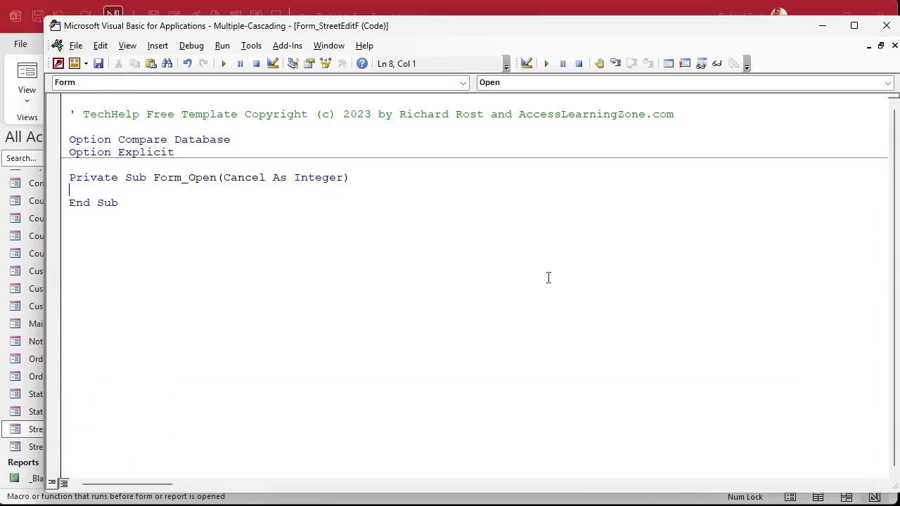
pyautogui.write('If IsNull(Forms!CustomerF!CountryCombo) Then         MsgBox "Select a country first!"         Cancel = True     End If')
# Step: Change StreetEditF's check to test CityCombo and show the message "Select a city first!"
pyautogui.doubleClick(307, 203)
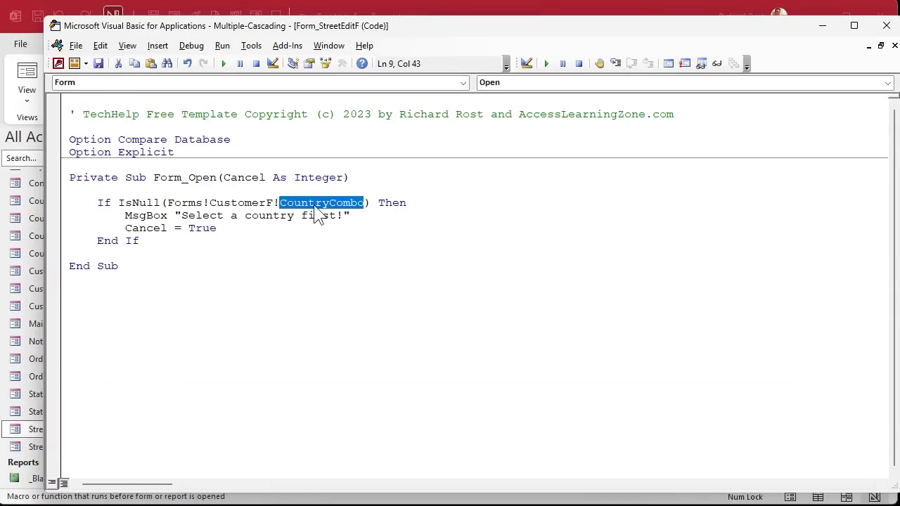
pyautogui.write('CityCombo')
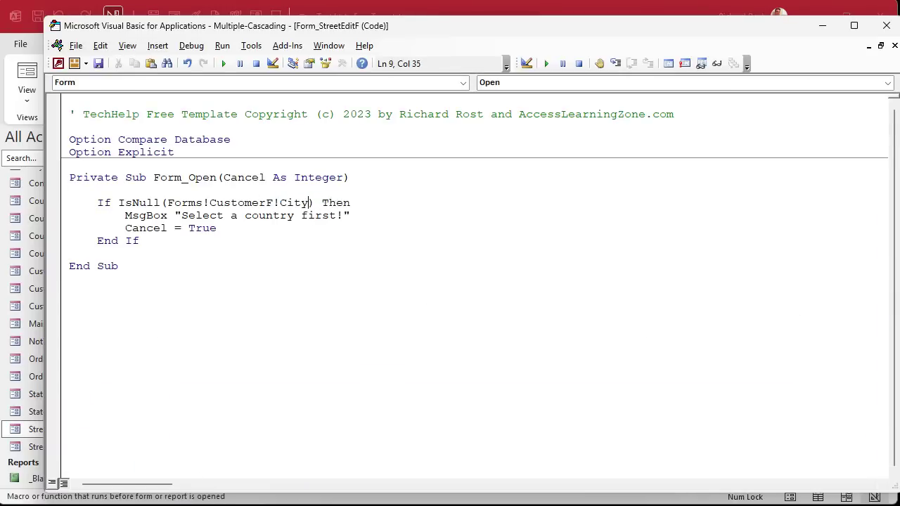
pyautogui.doubleClick(260, 214)
pyautogui.write('city')
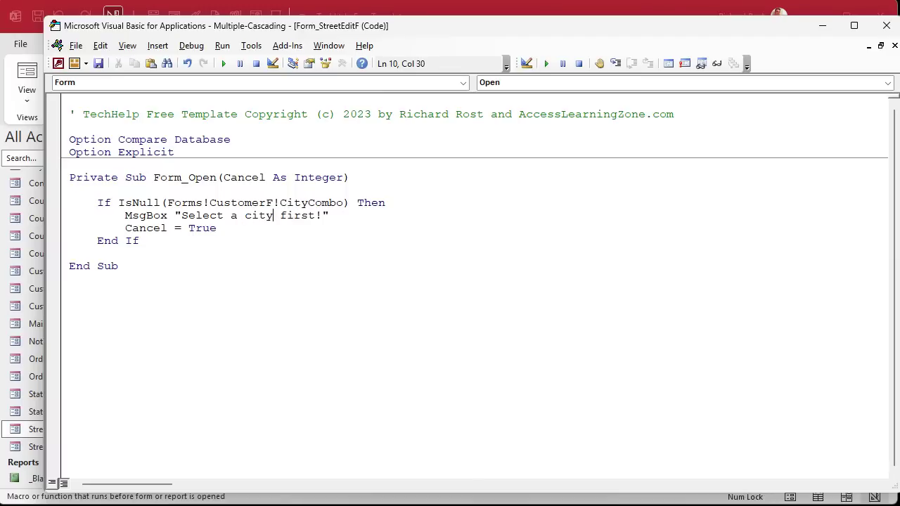
# Step: Compile the project and close the code editor and StreetEditF
pyautogui.click(192, 46)
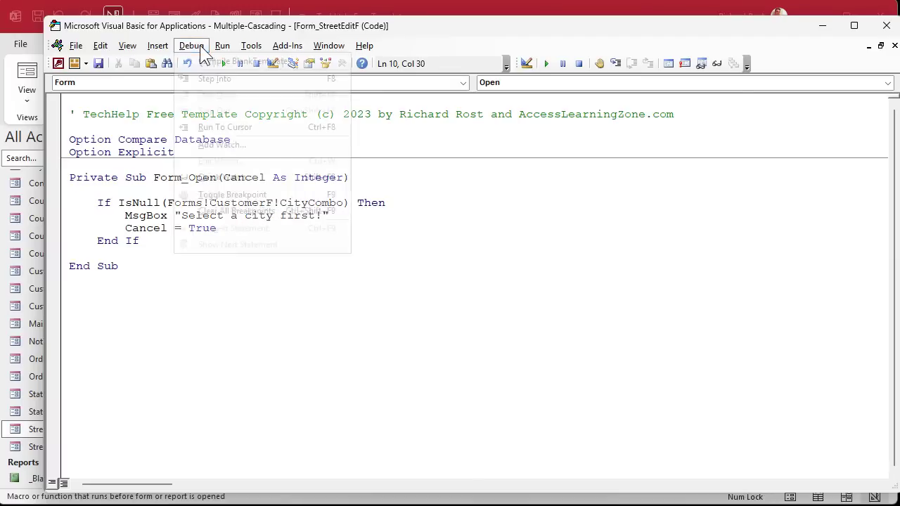
pyautogui.click(209, 59)
pyautogui.click(886, 26)
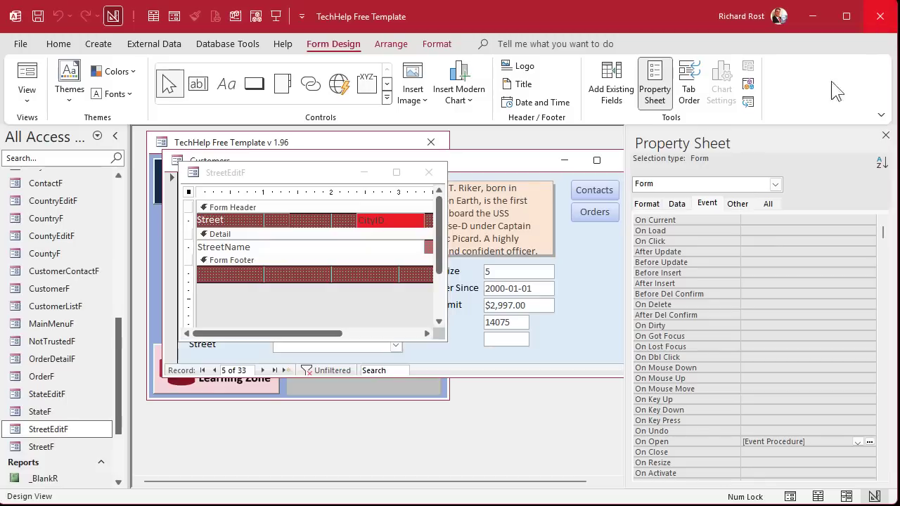
pyautogui.click(437, 175)
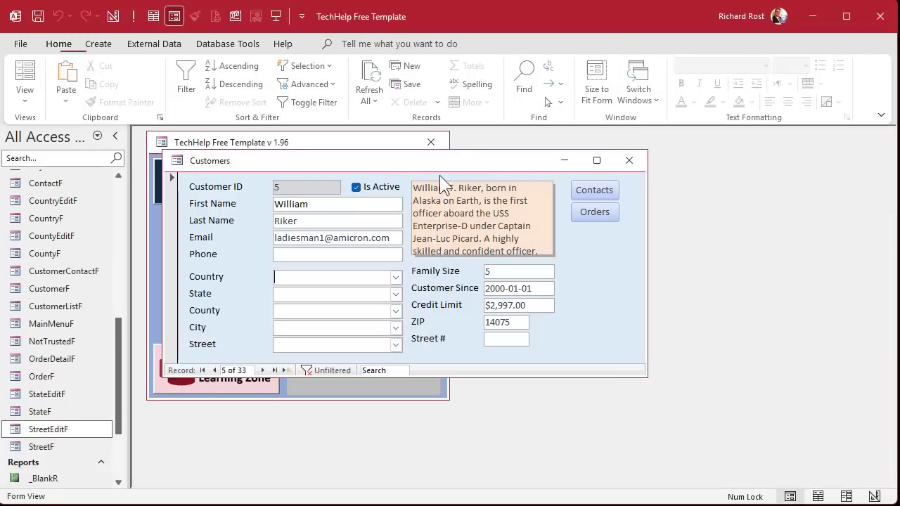
# Step: Test the checks by trying to edit the Street, City, County and State list items with their parent fields empty
pyautogui.click(396, 345)
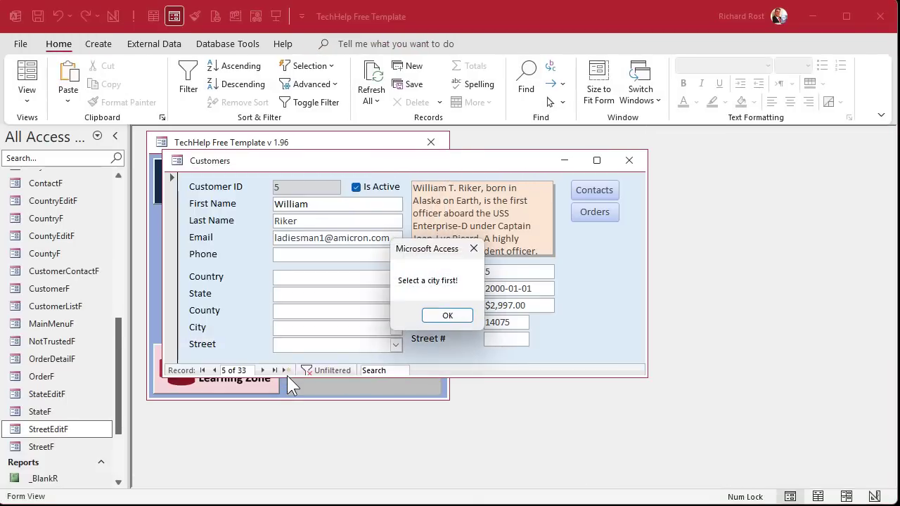
pyautogui.click(460, 314)
pyautogui.click(396, 328)
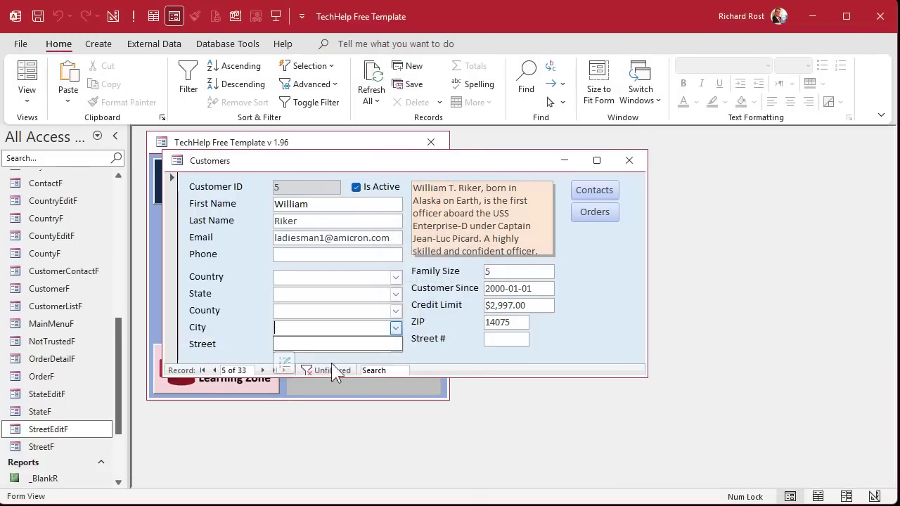
pyautogui.click(285, 367)
pyautogui.click(455, 315)
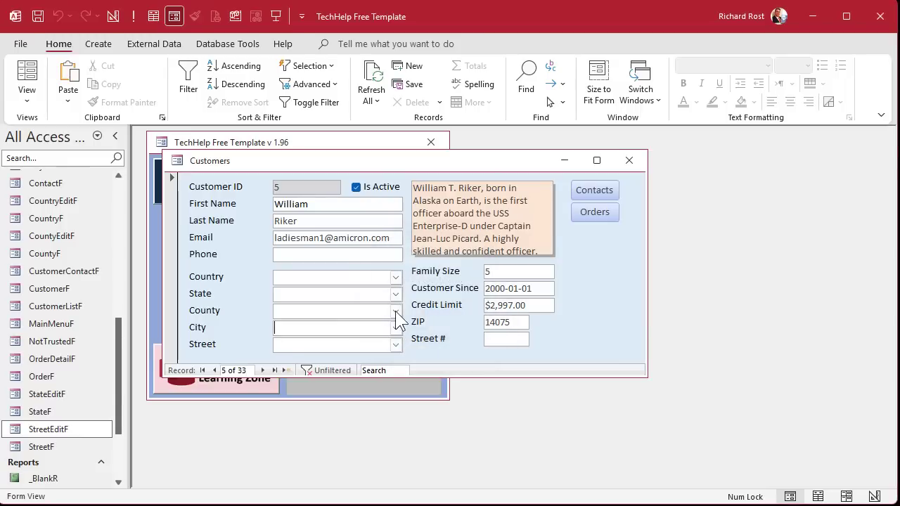
pyautogui.click(395, 312)
pyautogui.click(284, 346)
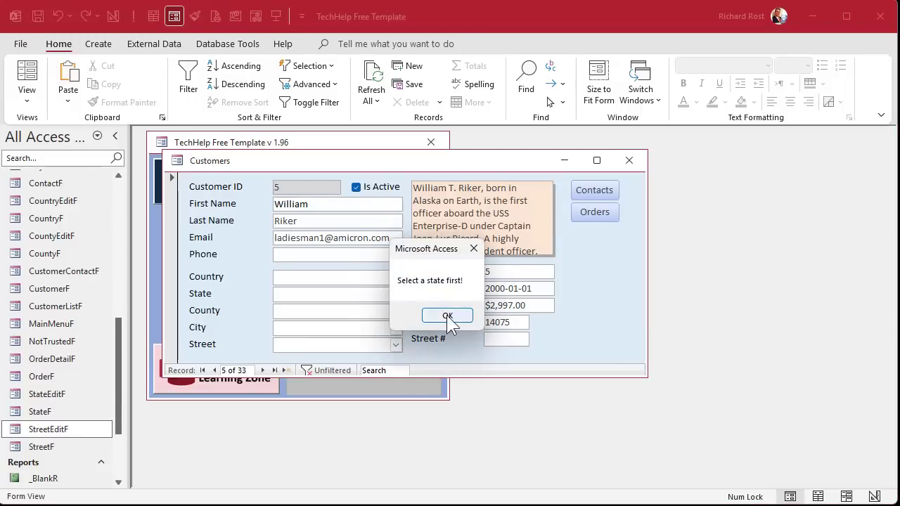
pyautogui.click(448, 315)
pyautogui.click(396, 294)
pyautogui.click(284, 328)
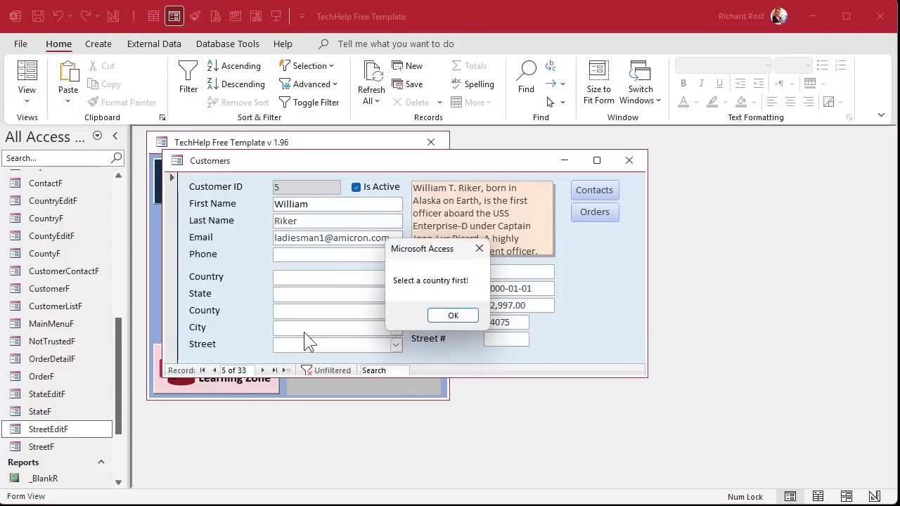
pyautogui.click(463, 318)
# Step: Set the customer's Country to Canada, State to Ontario, County to Niagara and City to Niagara Falls
pyautogui.click(396, 278)
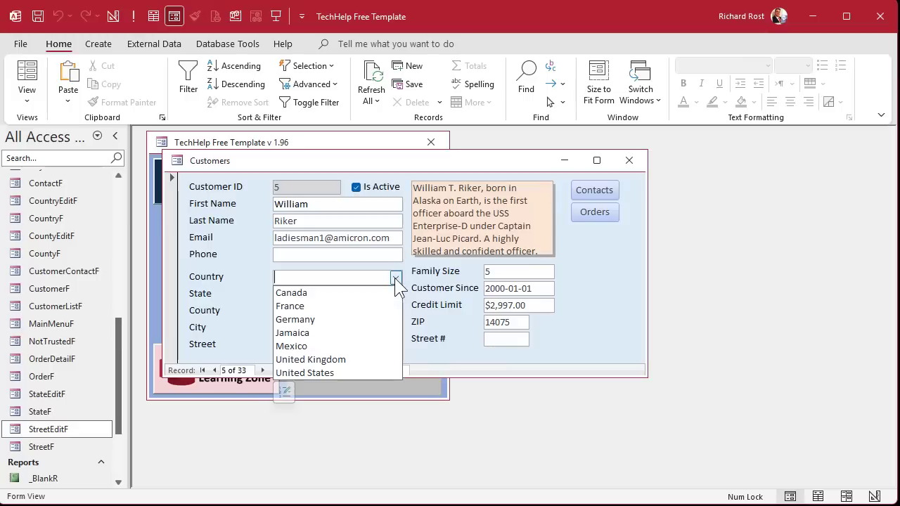
pyautogui.click(360, 294)
pyautogui.click(327, 335)
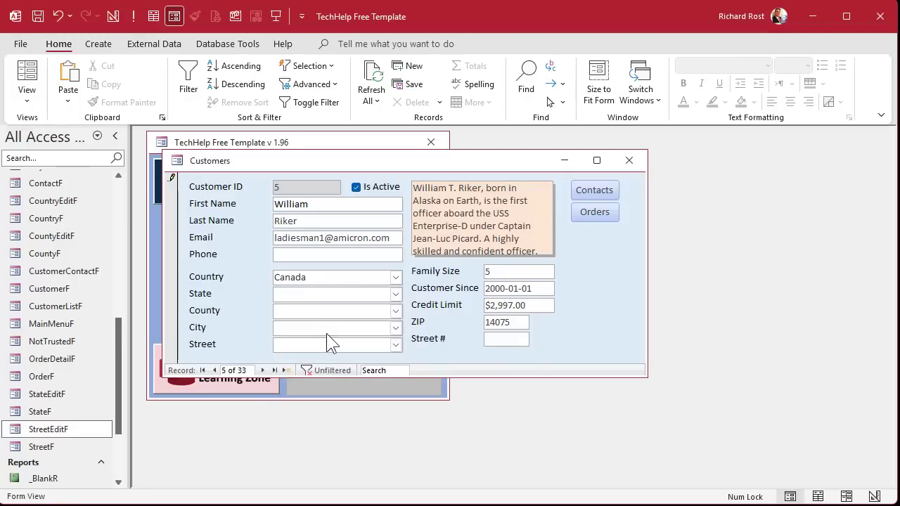
pyautogui.click(339, 341)
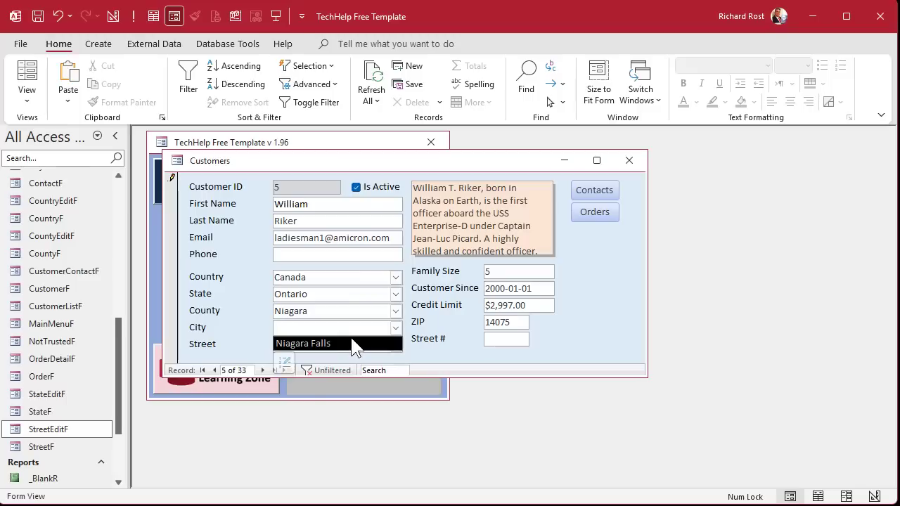
pyautogui.click(353, 343)
pyautogui.click(507, 356)
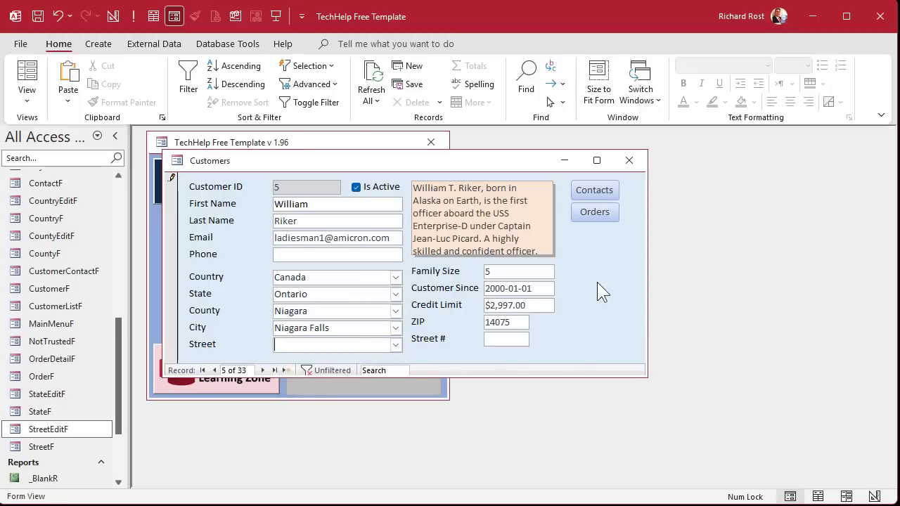
# Step: Clear the customer's State value while the other address fields are filled in
pyautogui.doubleClick(317, 294)
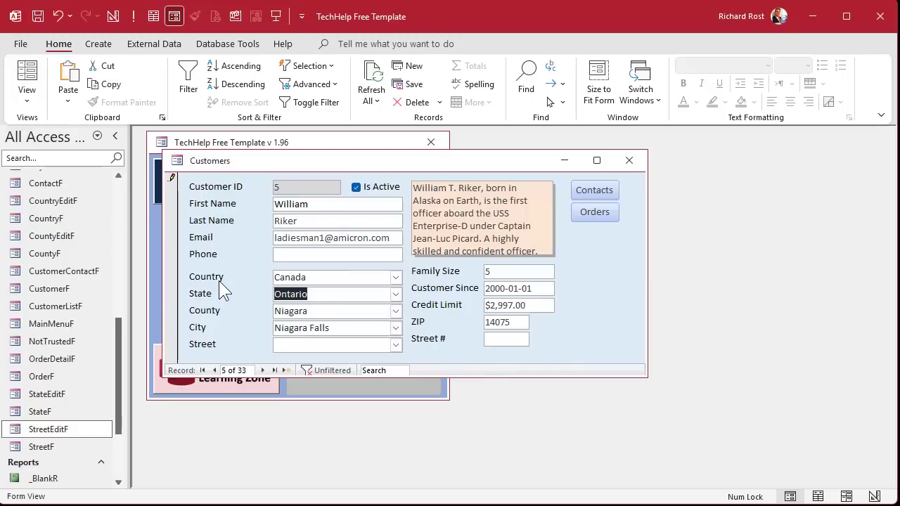
pyautogui.press('Delete')
pyautogui.press('Tab')
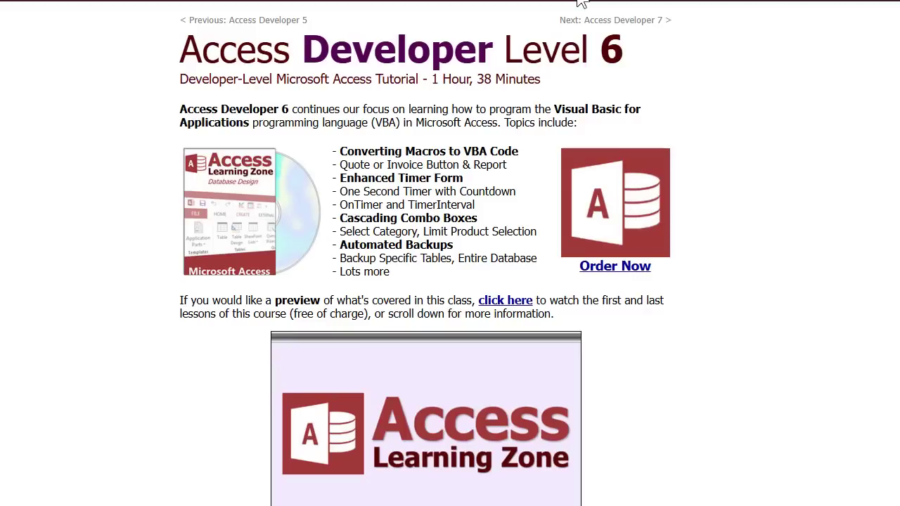
# Step: Switch to the Access Developer Level 6 web page, highlight Cascading Combo Boxes in the topics, and view that lesson's description
pyautogui.moveTo(343, 220); pyautogui.dragTo(502, 223)
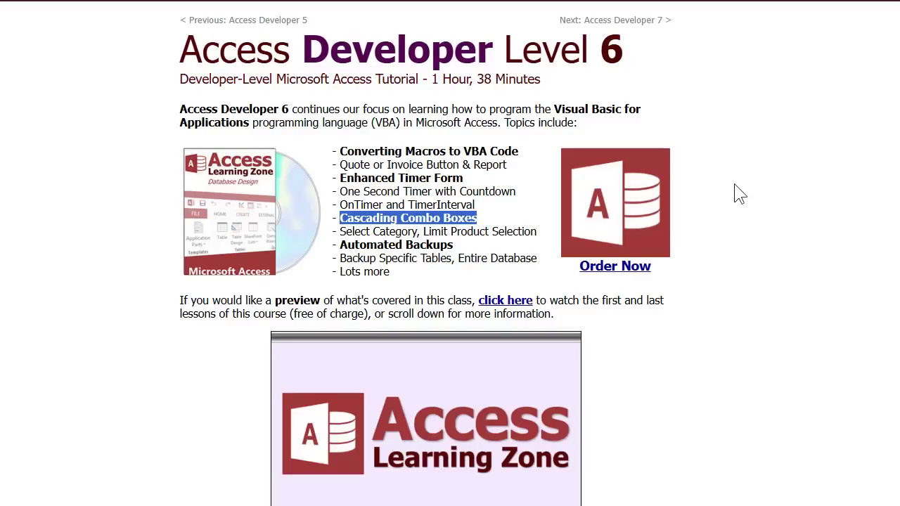
pyautogui.scroll(-15, 738, 215)
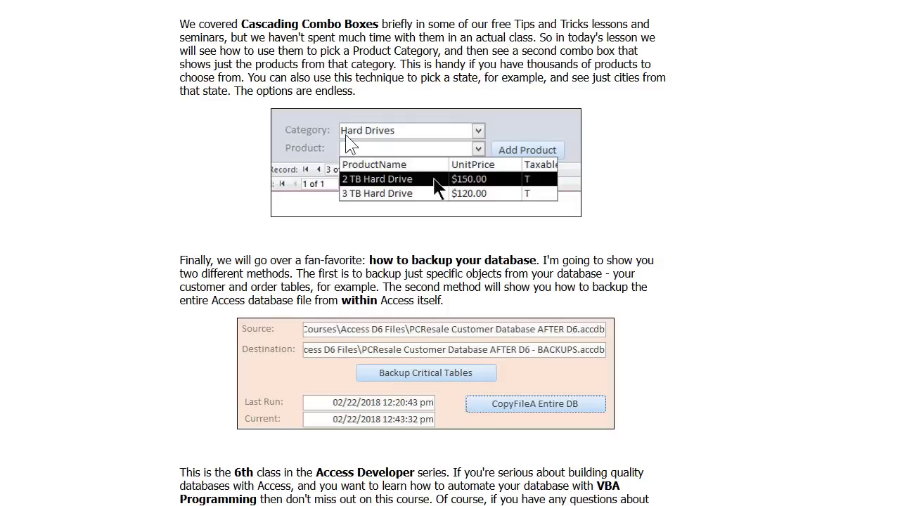